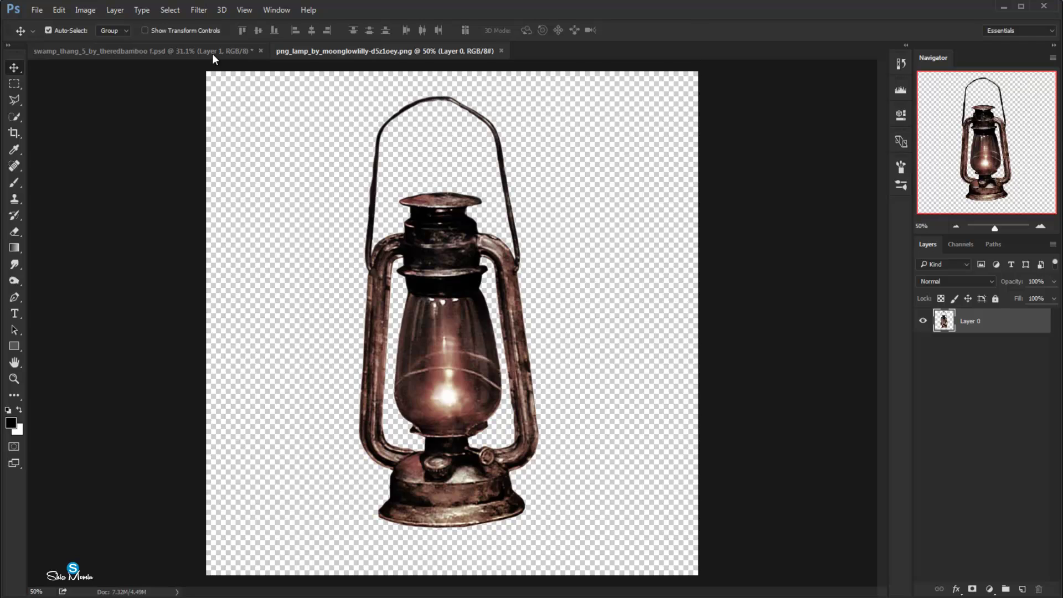
Step: Switch from the lamp PNG to the swamp_thang composite of the woman by the car
left_click(212, 53)
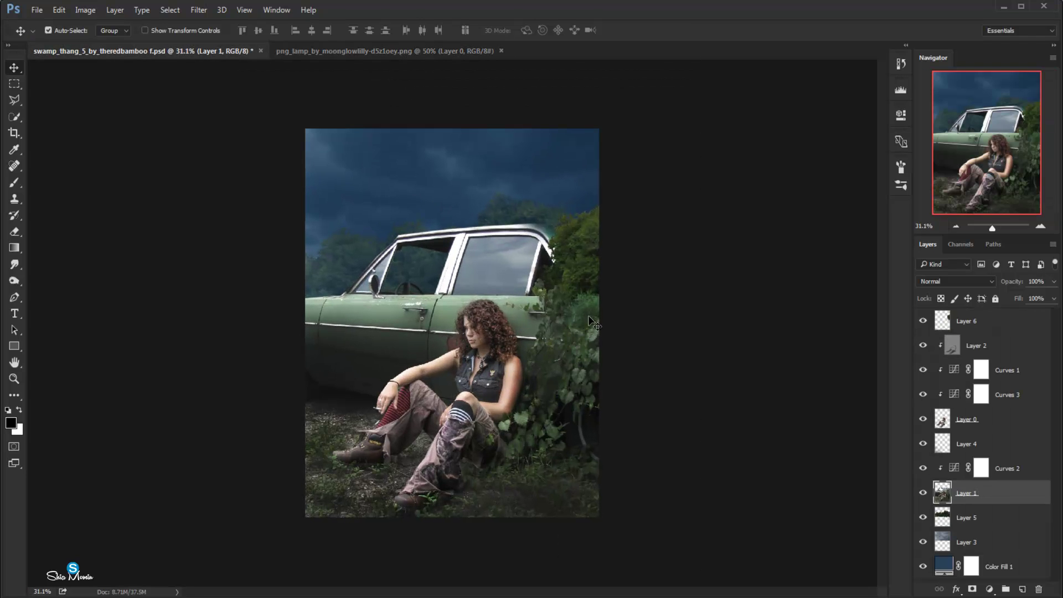
Step: Add a new Layer 7 and set the foreground colour to a muted grey-blue
left_click(983, 327)
left_click(1022, 589)
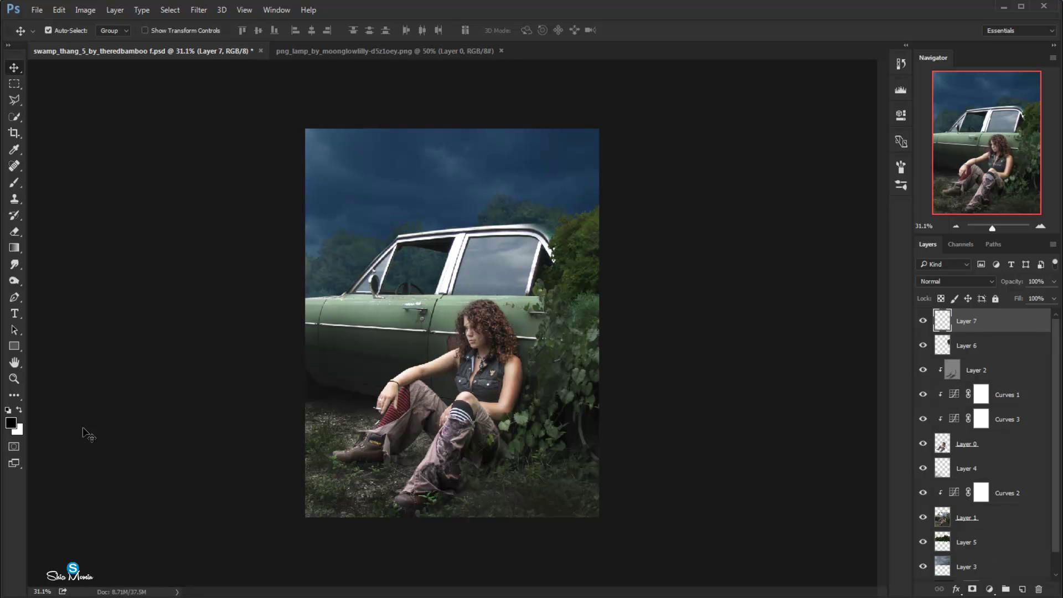
left_click(15, 423)
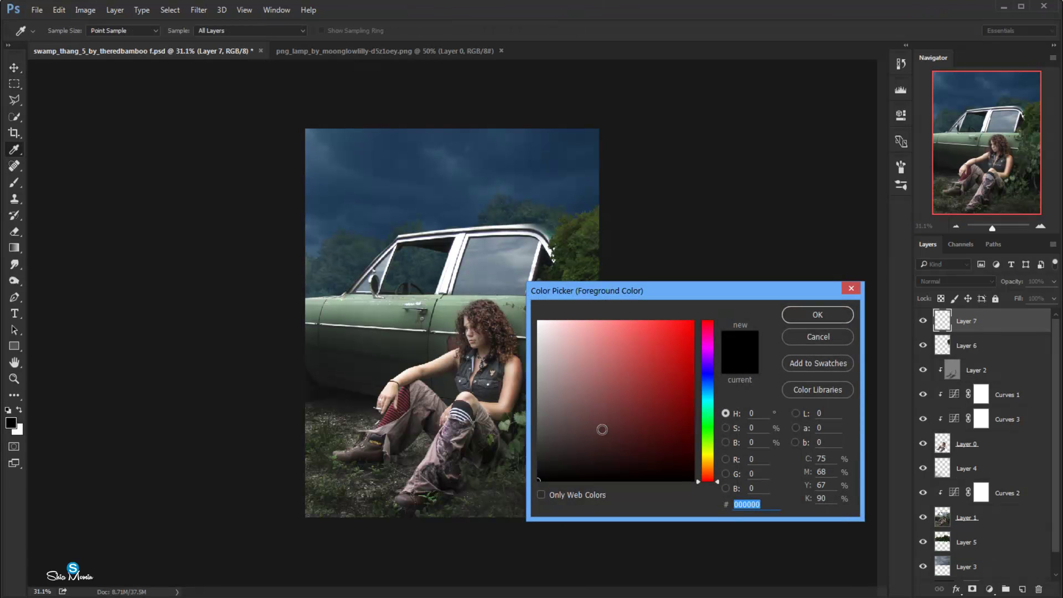
left_click(460, 162)
left_click(597, 375)
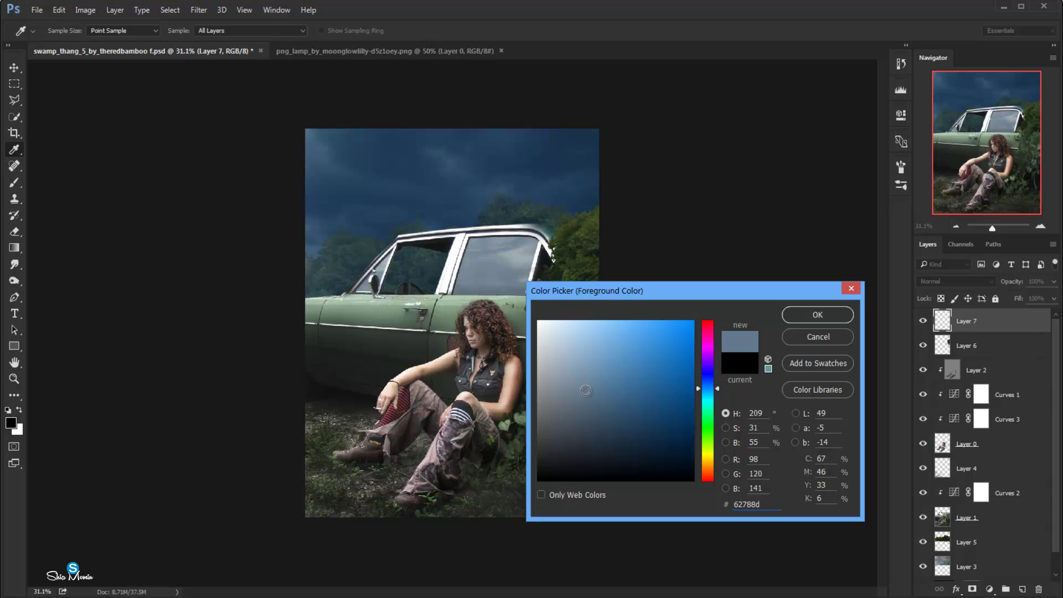
left_click(791, 316)
Step: Select the Brush tool with a large soft cloud brush preset
left_click(14, 185)
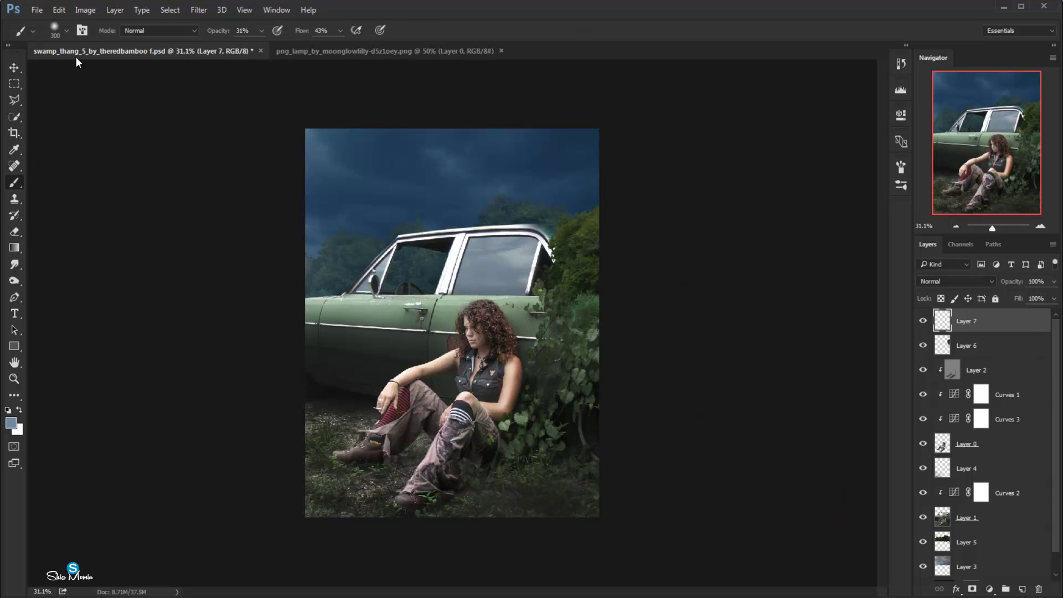
left_click(61, 35)
mouse_move(225, 232)
left_mouse_down()
mouse_move(226, 315)
mouse_move(217, 201)
left_mouse_up()
scroll(106, 292, "down", 2)
scroll(133, 280, "down", 2)
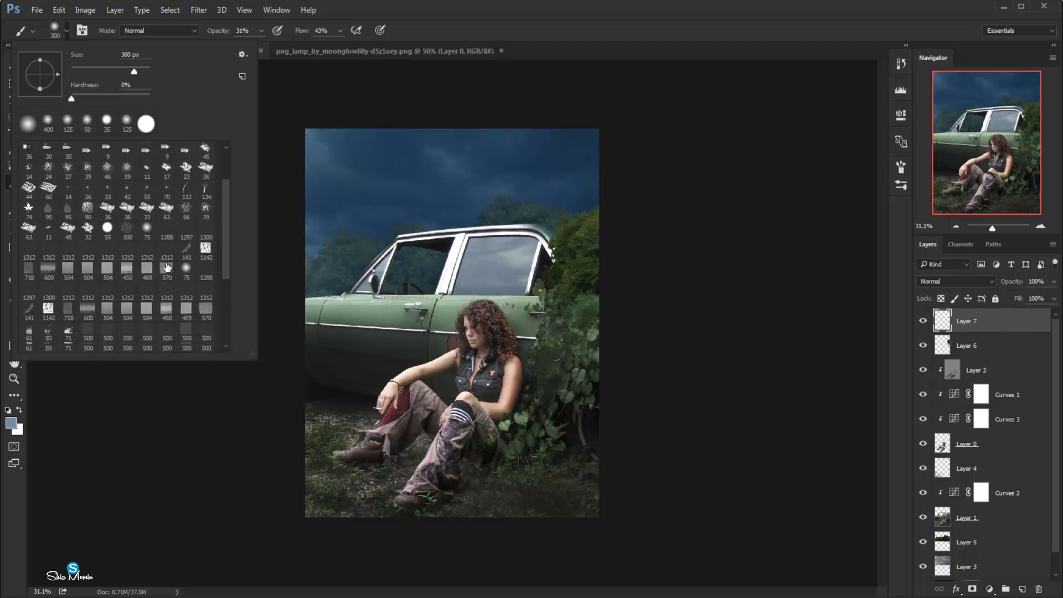
scroll(166, 267, "down", 2)
scroll(173, 275, "up", 5)
scroll(180, 253, "up", 1)
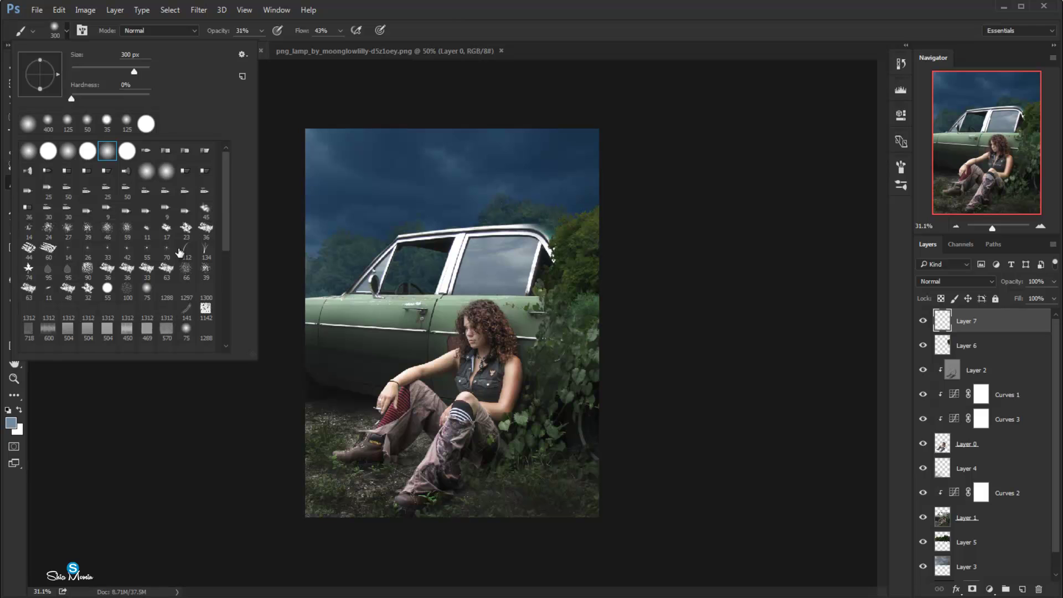
mouse_move(228, 202)
left_mouse_down()
mouse_move(227, 251)
mouse_move(193, 294)
left_mouse_up()
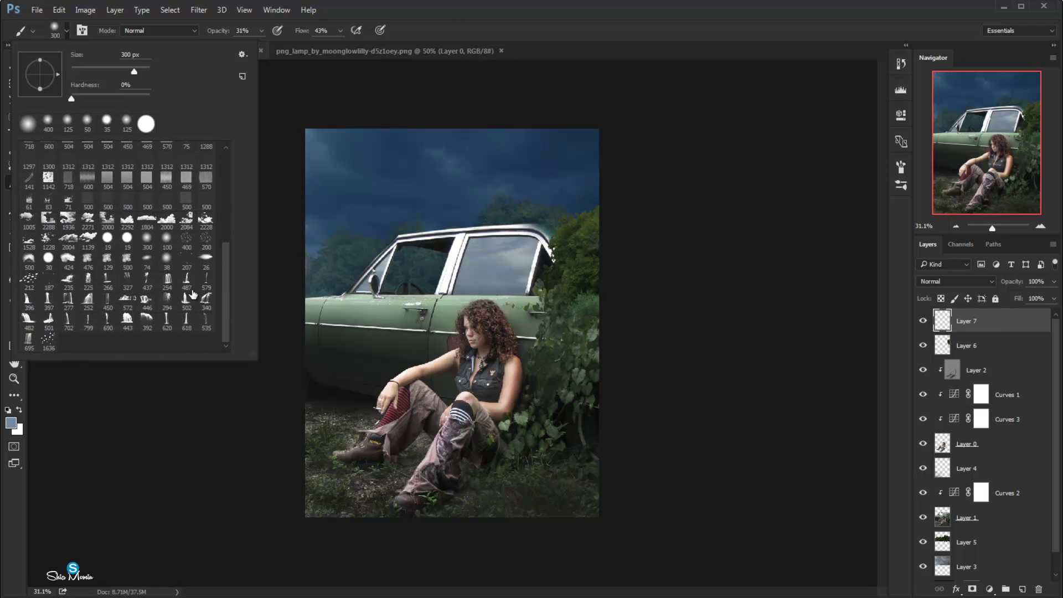
left_click(96, 267)
left_click(434, 202)
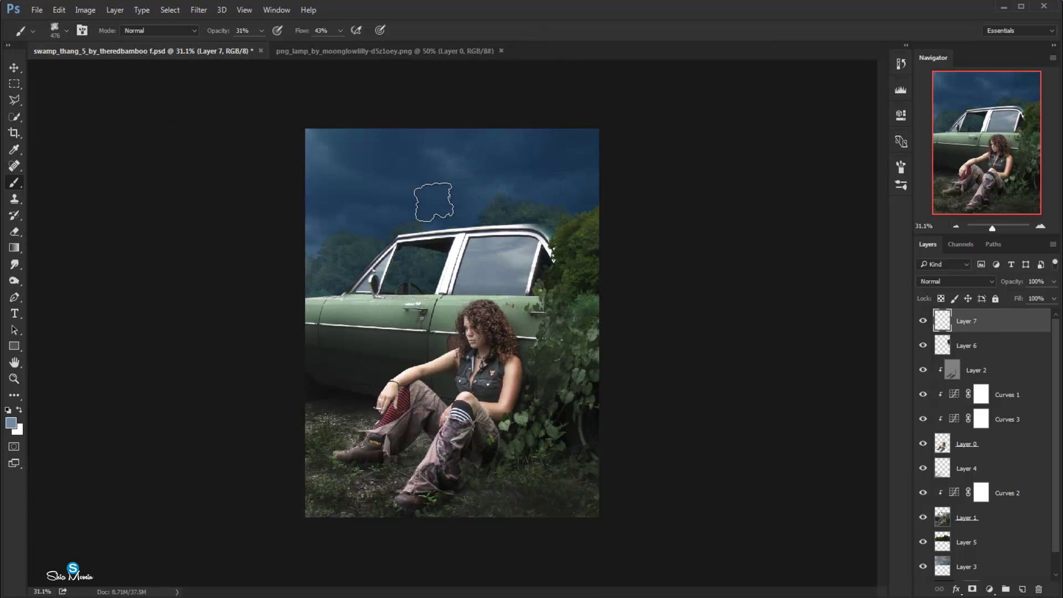
Step: Paint a faint bluish haze across the trees left of and behind the car
key("period")
left_click(356, 244)
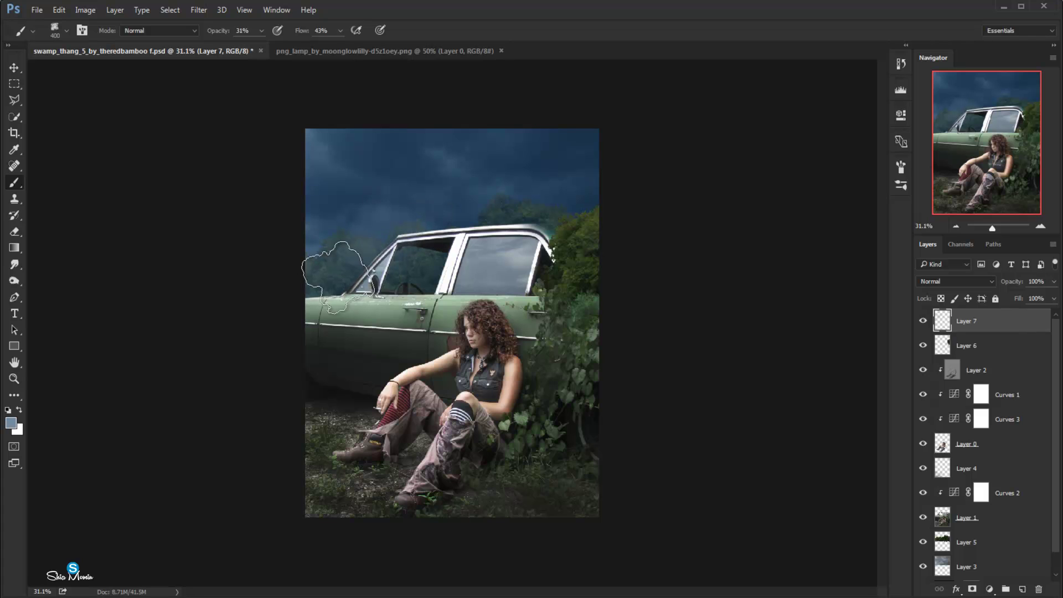
left_click_drag(335, 276, 591, 221)
key("bracketleft")
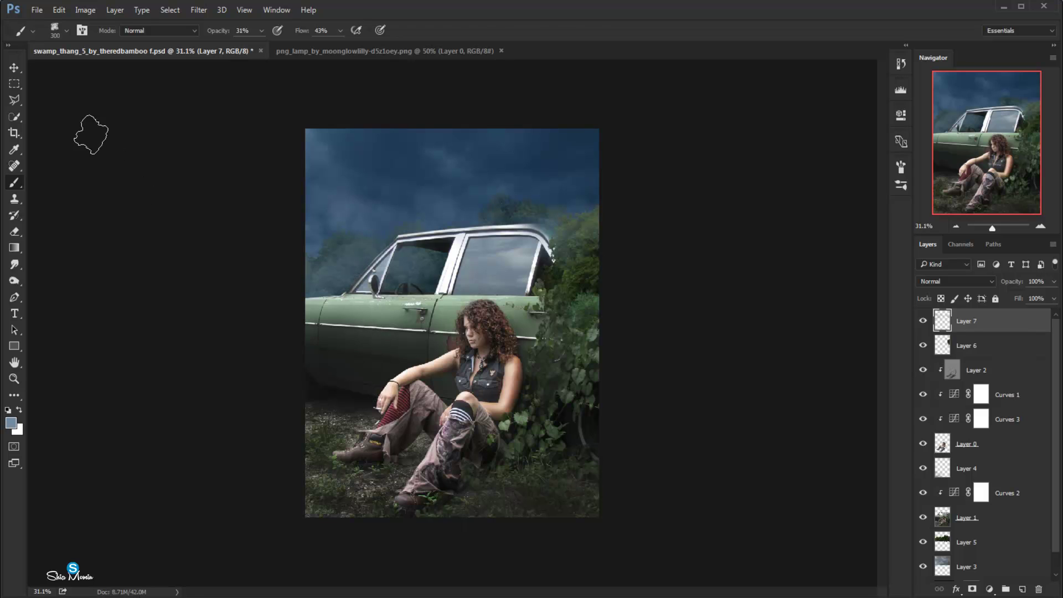
Step: Bring the lamp image into the composite as a new Layer 8
key("v")
left_click(922, 321)
left_click(922, 321)
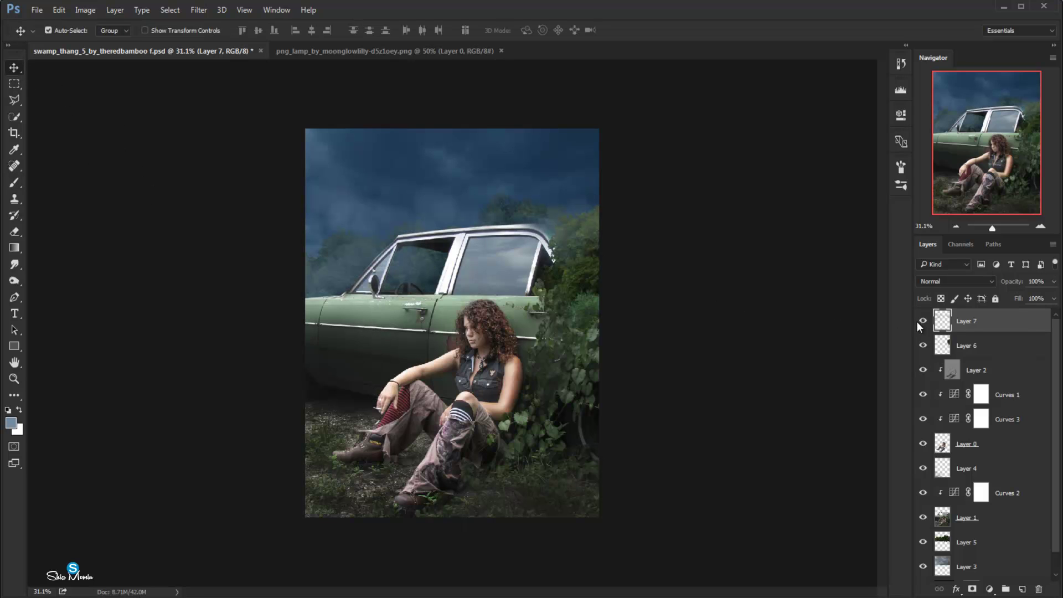
left_click(337, 51)
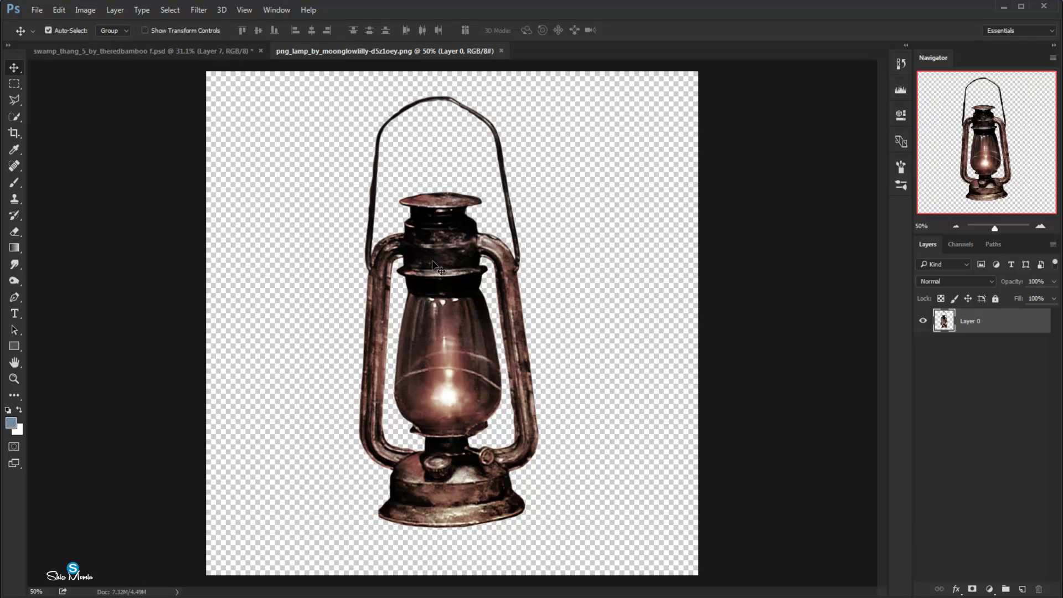
mouse_move(432, 266)
left_mouse_down()
mouse_move(208, 55)
mouse_move(476, 332)
left_mouse_up()
Step: Defringe the lantern layer's edges via Layer > Matting > Defringe
left_click(107, 12)
mouse_move(127, 481)
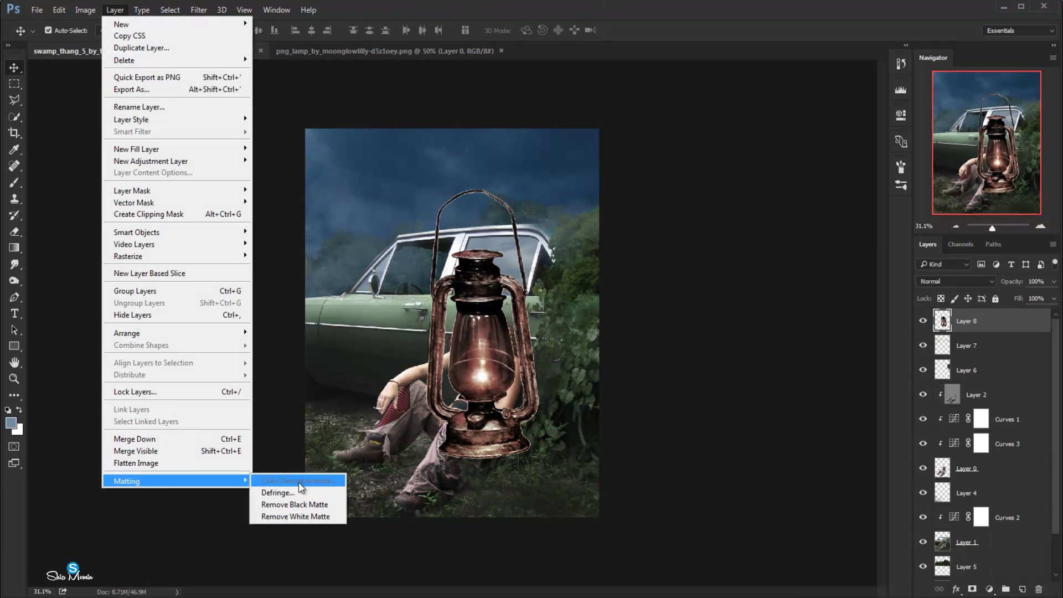
left_click(304, 493)
key("Return")
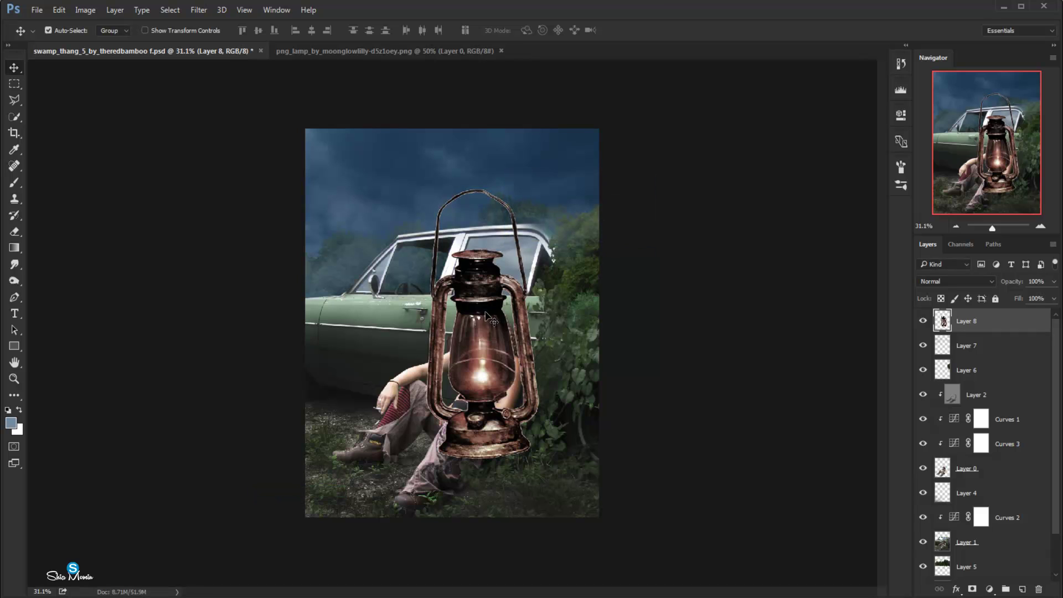
Step: Shrink the lantern and stand it on the ground beside the woman
left_click_drag(487, 303, 446, 306)
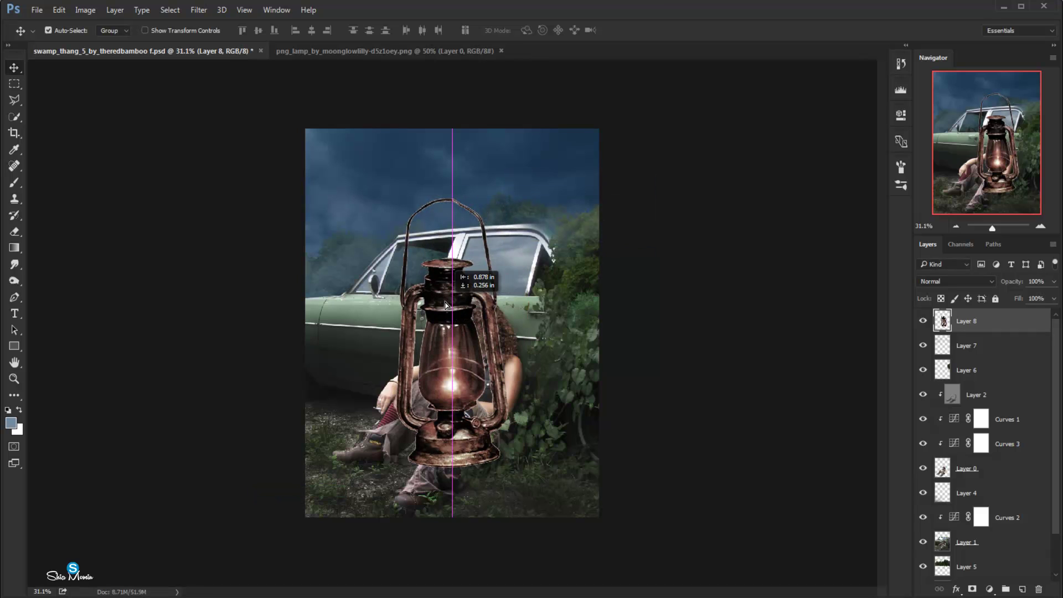
key("ctrl+t")
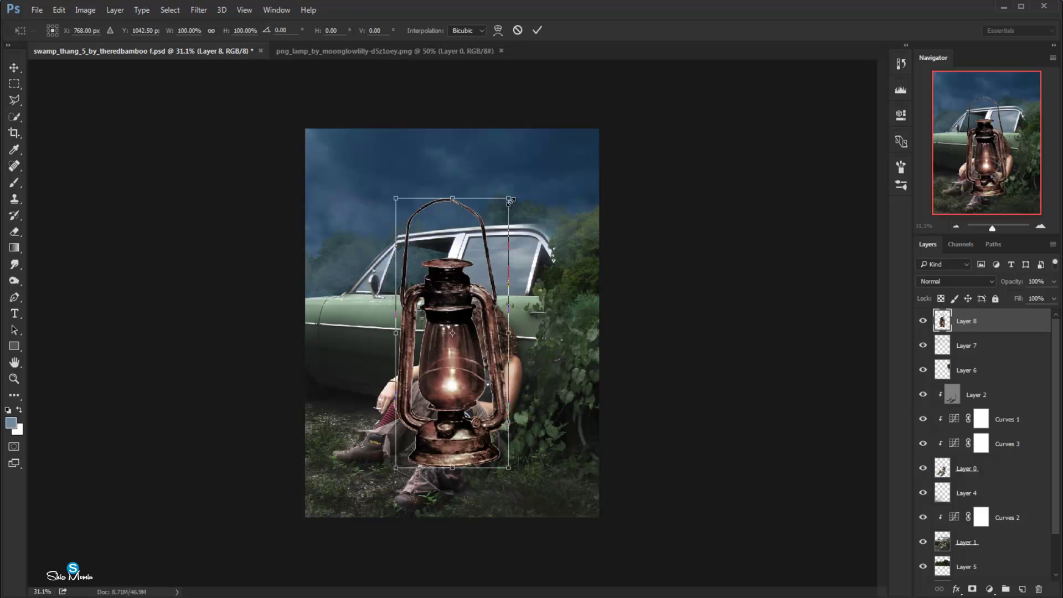
mouse_move(510, 201)
left_mouse_down()
mouse_move(474, 284)
mouse_move(567, 333)
mouse_move(557, 358)
left_mouse_up()
key("Return")
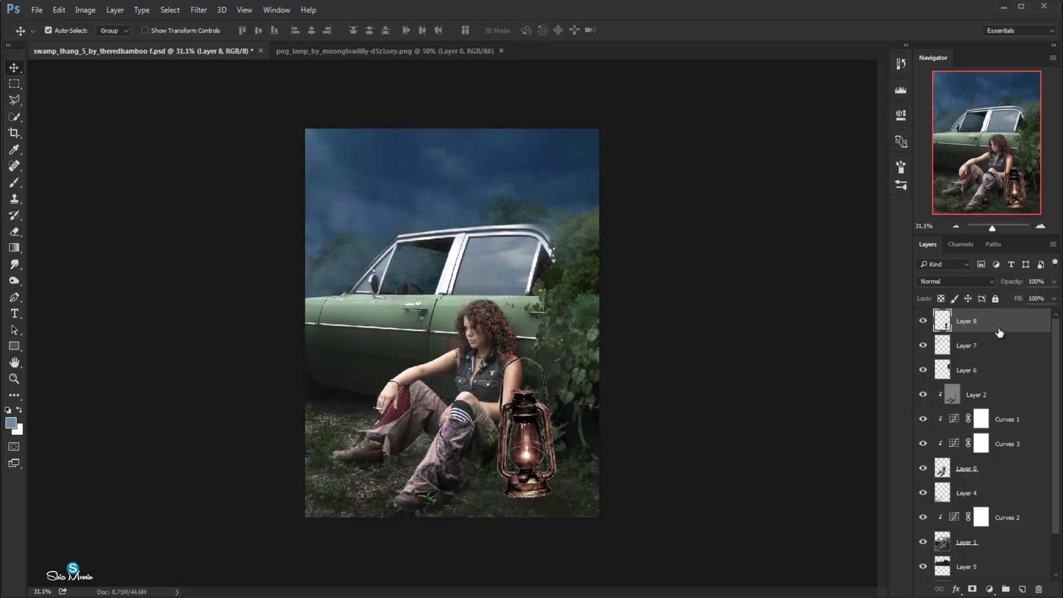
Step: Give Layer 8 a black Inner Glow in Normal mode with raised opacity and noise
double_click(999, 332)
left_click(444, 219)
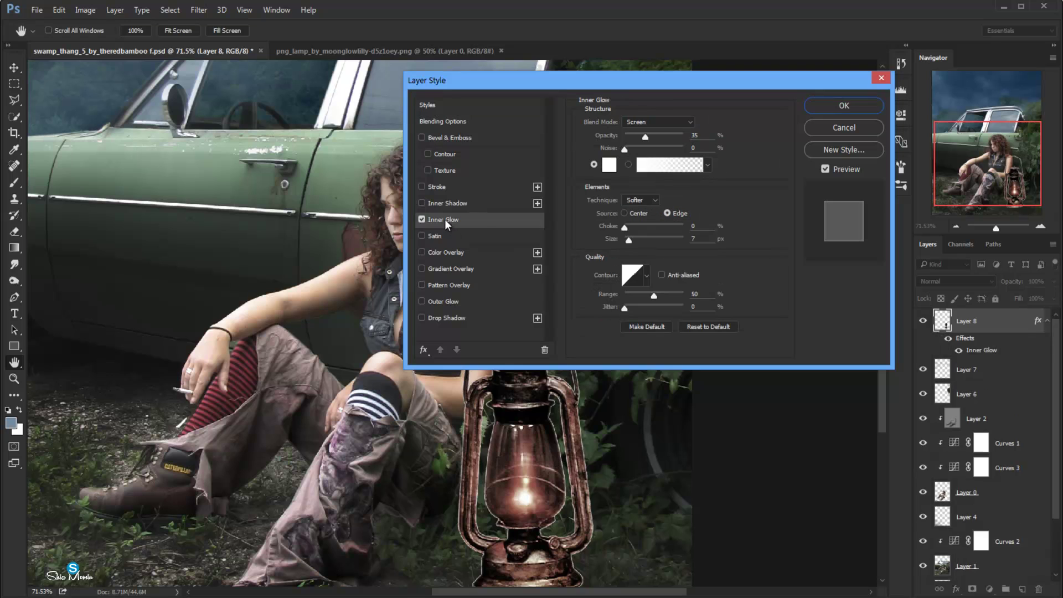
left_click(610, 164)
left_click(559, 512)
left_click(817, 313)
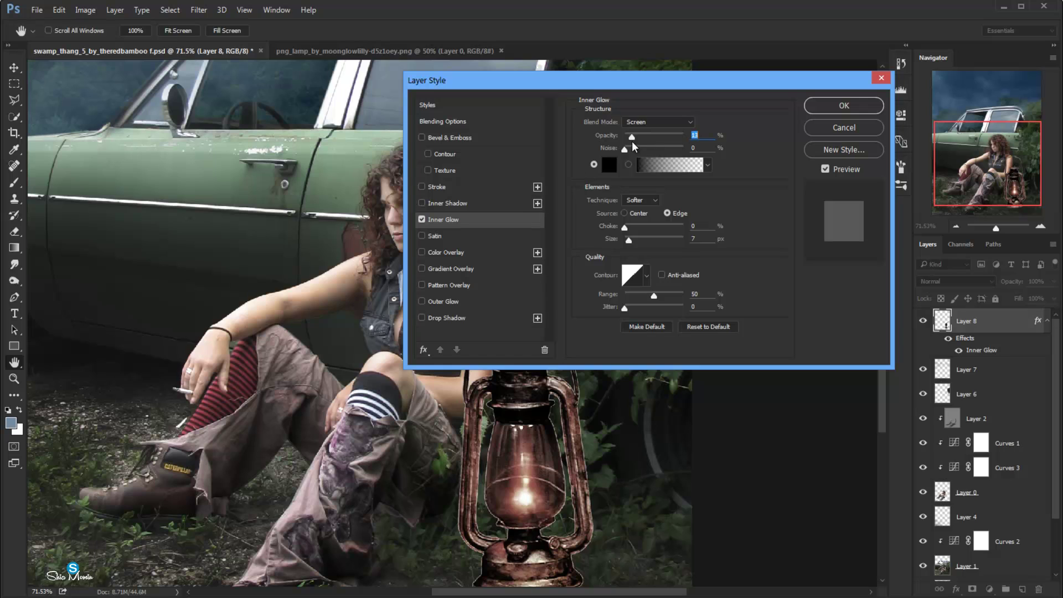
left_click_drag(632, 141, 674, 151)
left_click(658, 122)
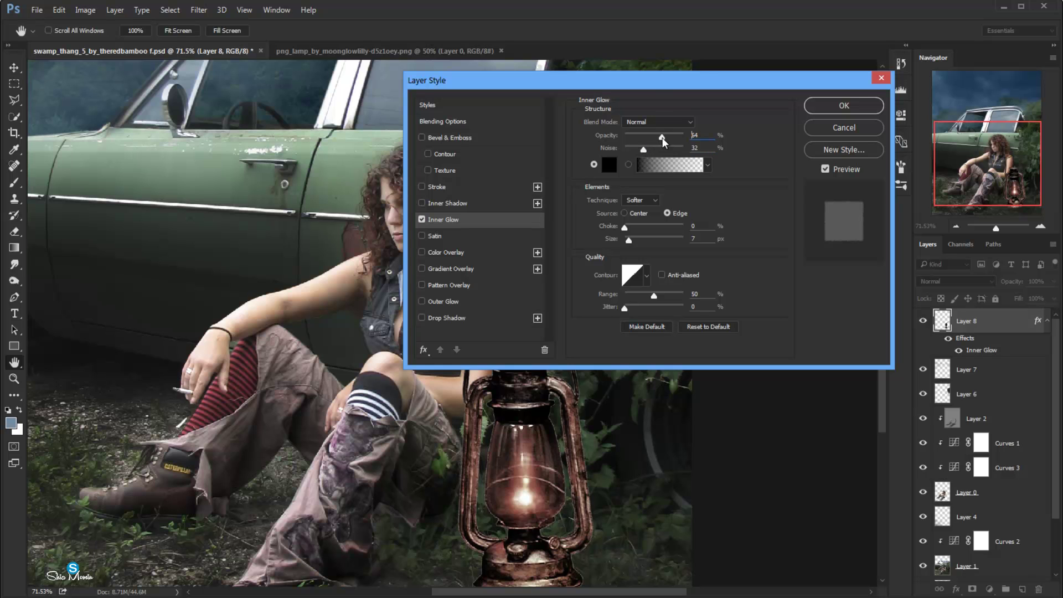
left_click(844, 105)
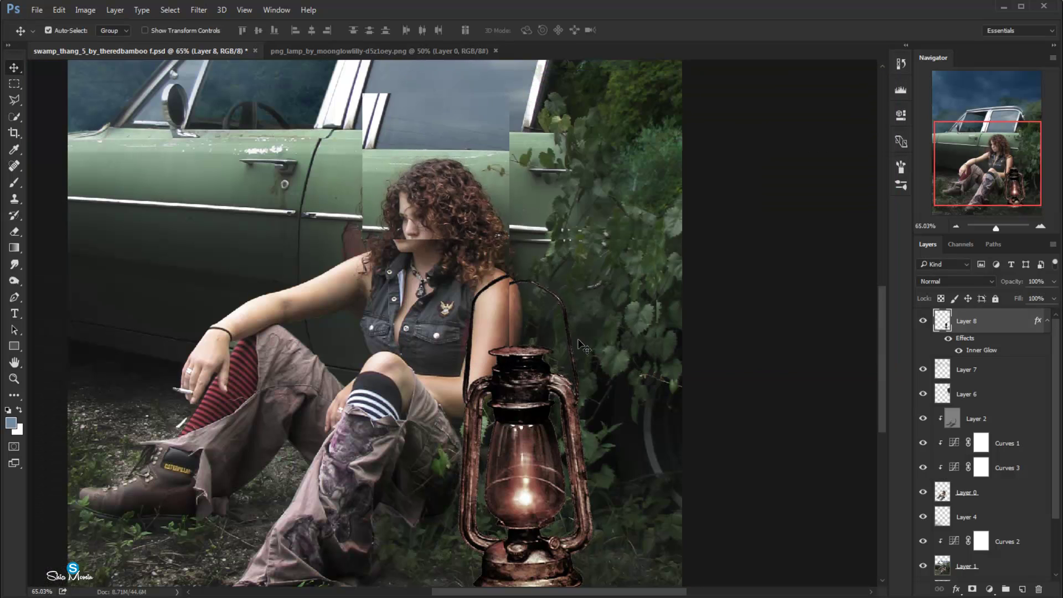
scroll(571, 331, "down", 3)
scroll(570, 331, "down", 1)
scroll(571, 331, "down", 1)
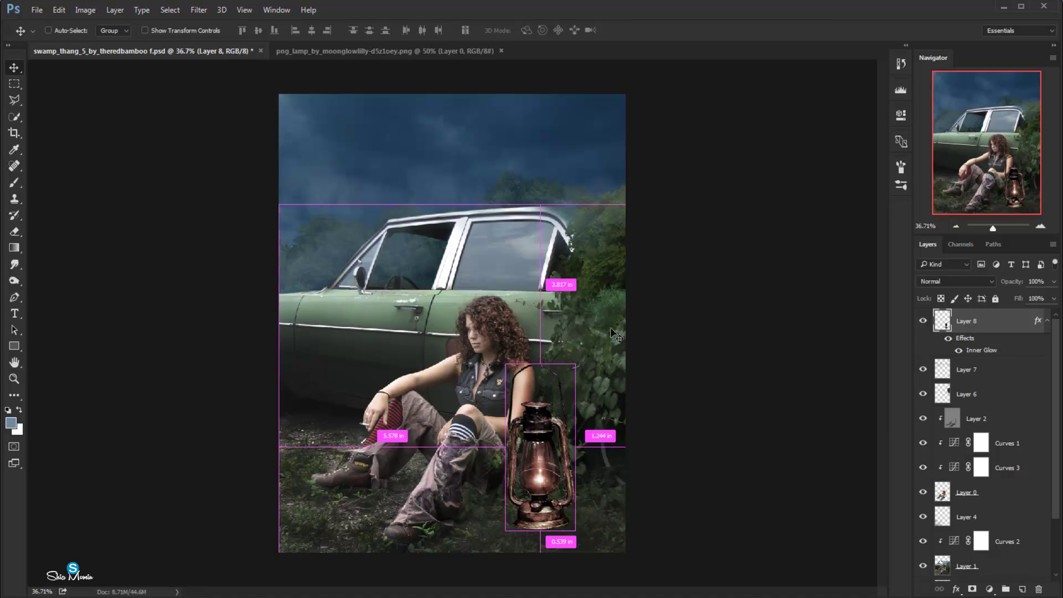
Step: Shift the lantern's highlights toward cyan and blue with Color Balance
key("ctrl+b")
left_click(799, 389)
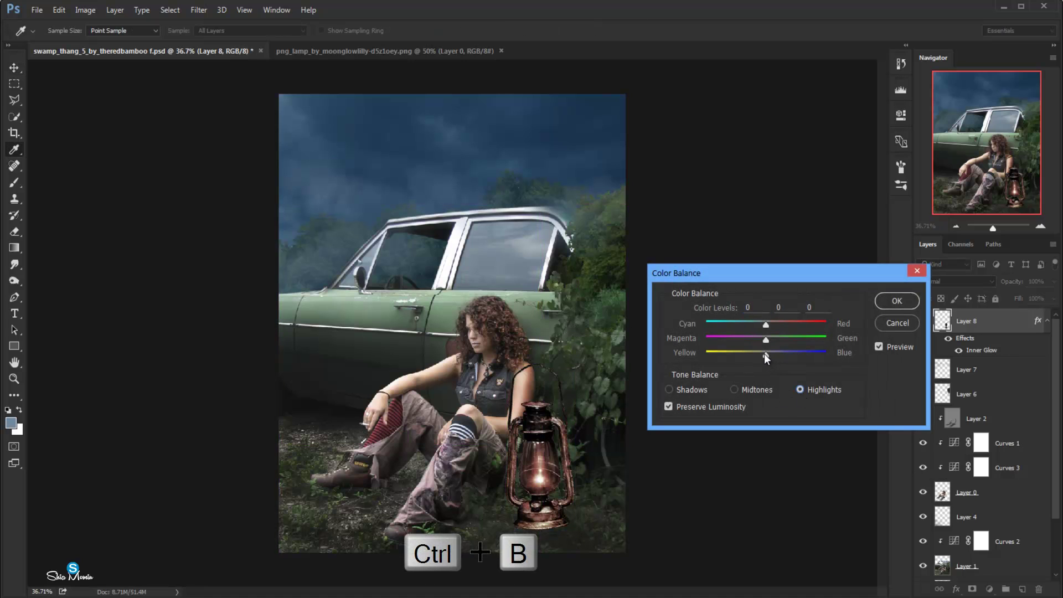
mouse_move(766, 325)
left_mouse_down()
mouse_move(750, 326)
mouse_move(770, 354)
left_mouse_up()
left_click(891, 301)
Step: Shrink the lantern to about 44%, tilt it slightly, and set it by the woman's leg
key("ctrl+t")
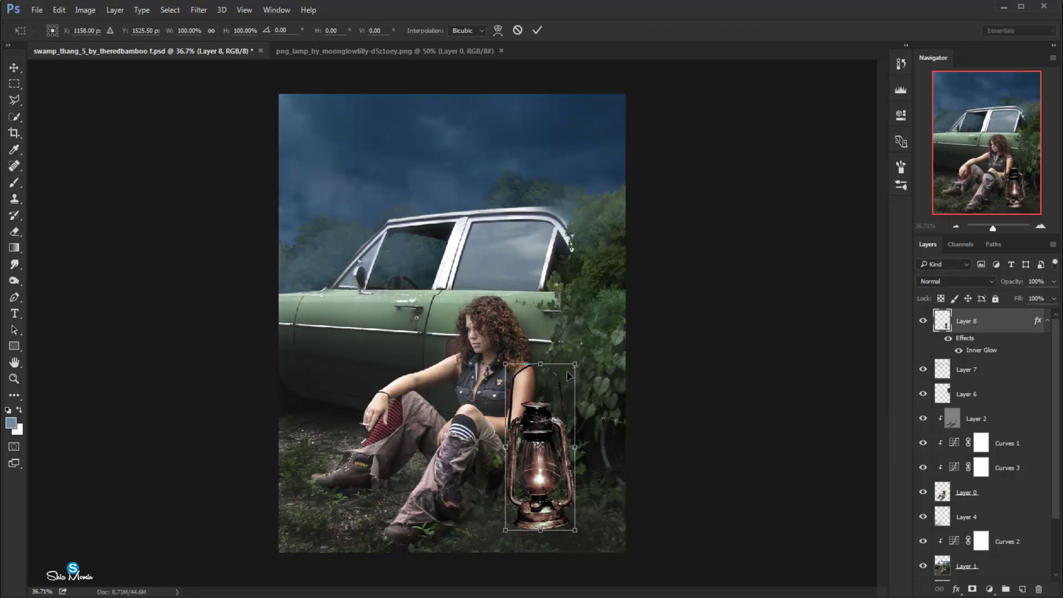
left_click_drag(569, 373, 522, 465)
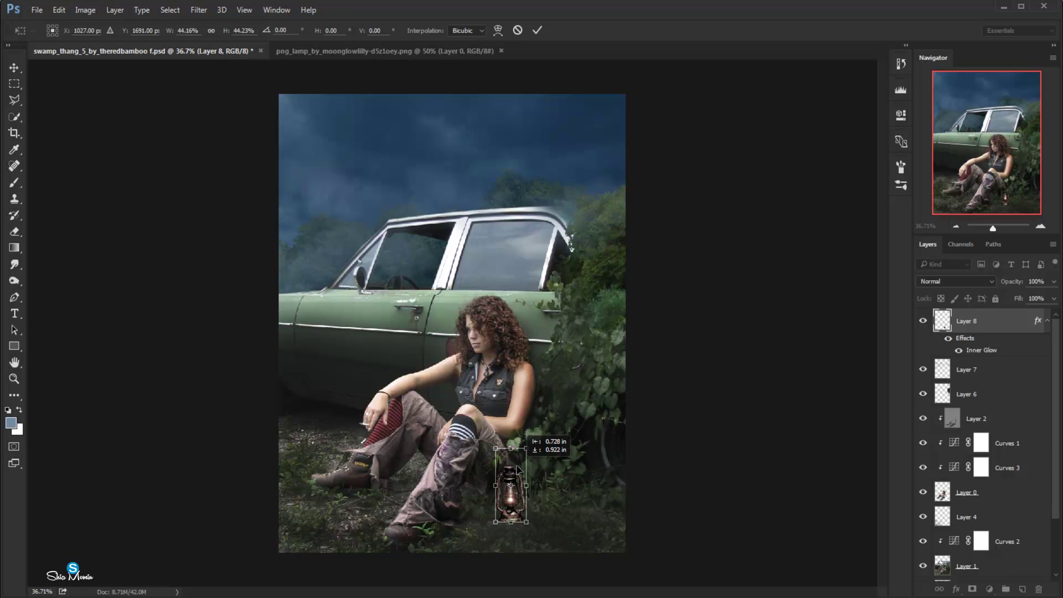
left_click_drag(571, 410, 546, 455)
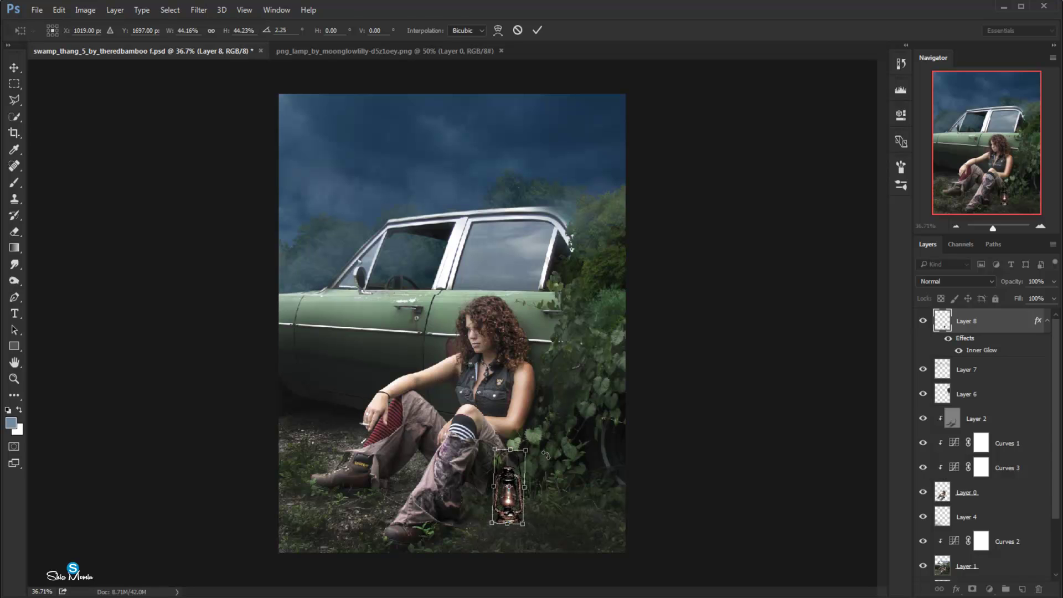
left_click(537, 31)
scroll(585, 484, "up", 2)
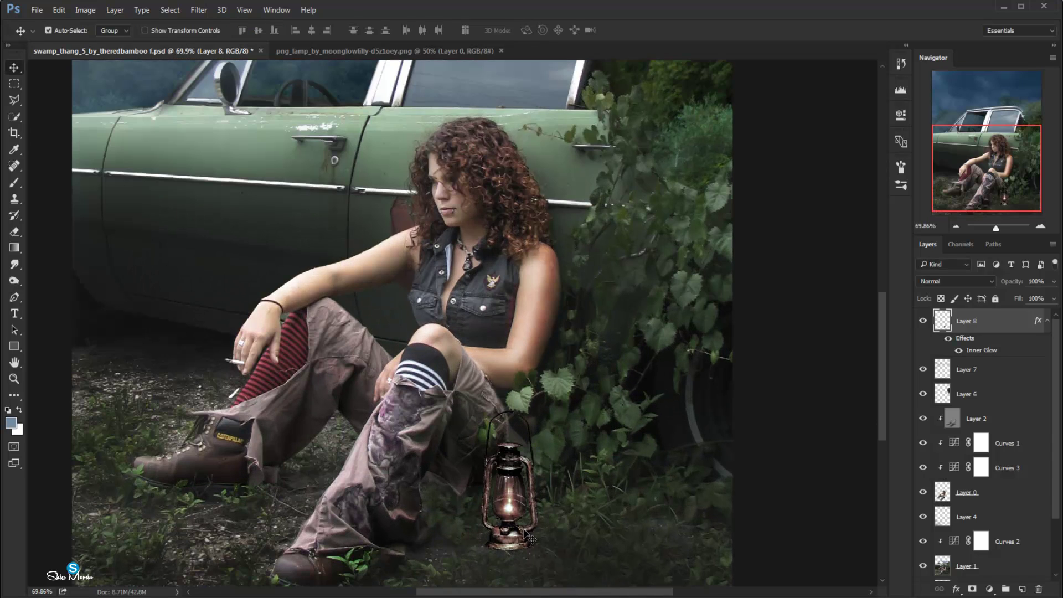
scroll(584, 484, "up", 3)
left_click_drag(585, 484, 576, 382)
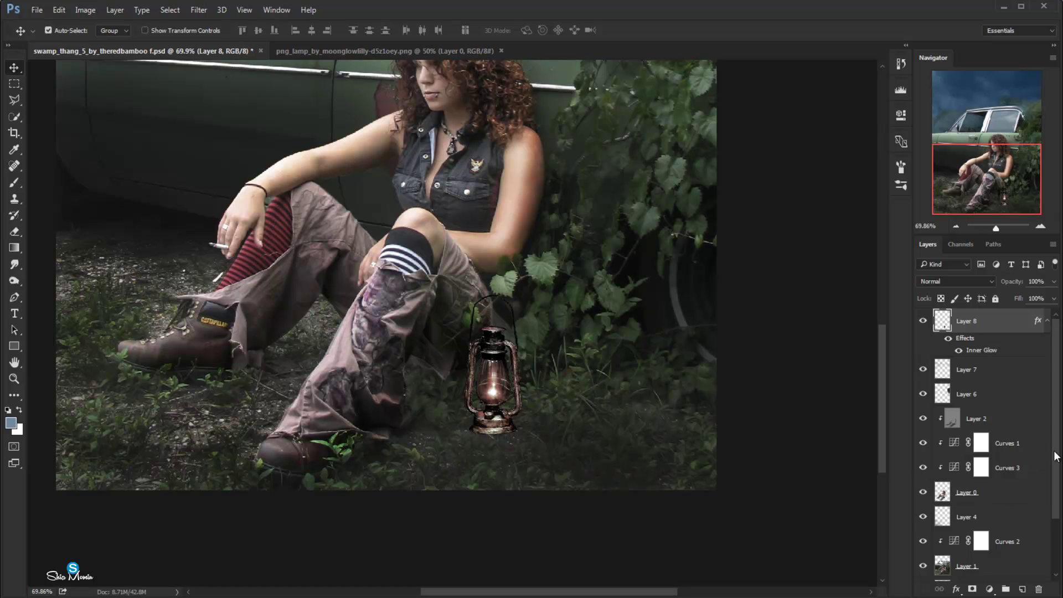
scroll(1057, 457, "down", 1)
Step: Add Layer 9 above Curves 2 and pick a soft round brush
left_click(1014, 488)
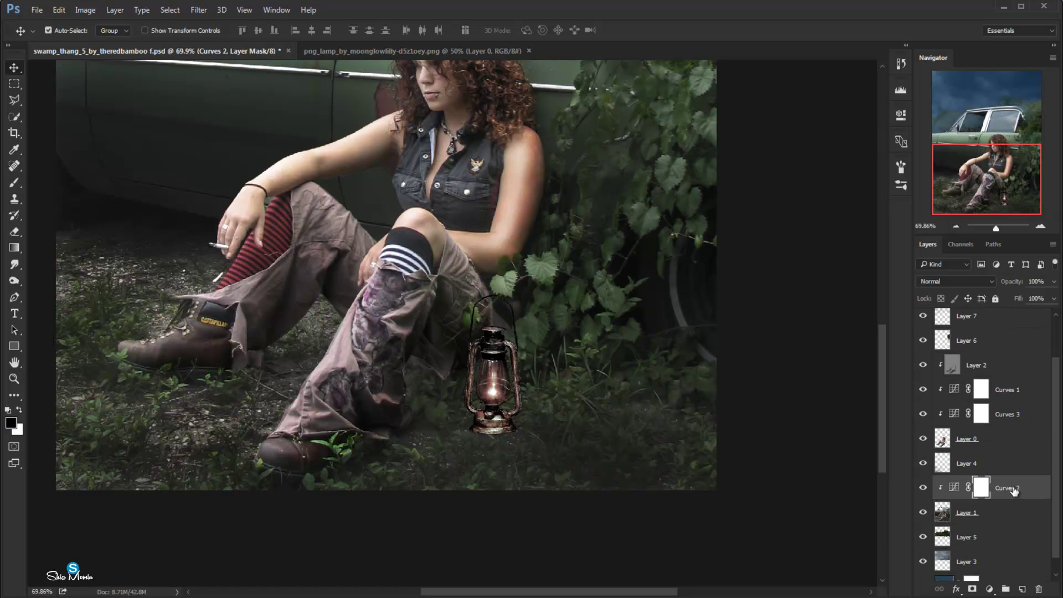
left_click(1021, 589)
key("b")
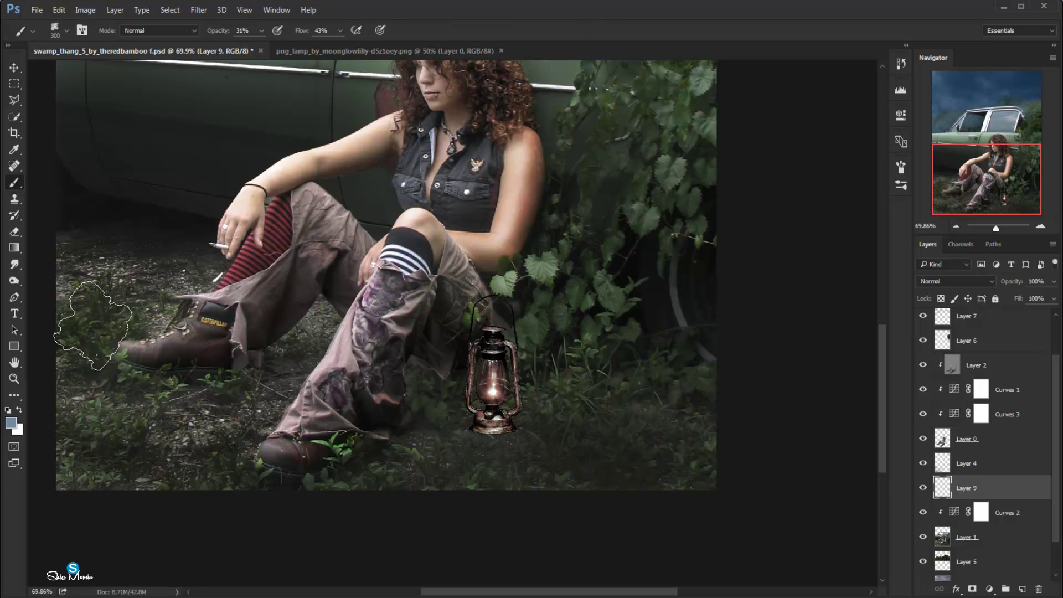
left_click(67, 31)
left_click_drag(231, 254, 227, 161)
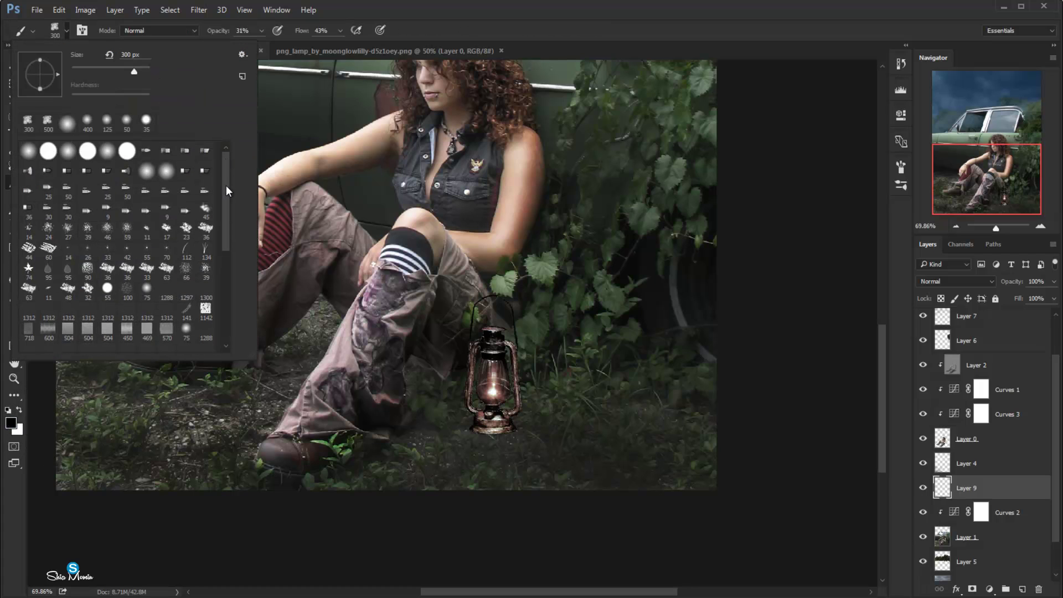
left_click(119, 151)
key("Return")
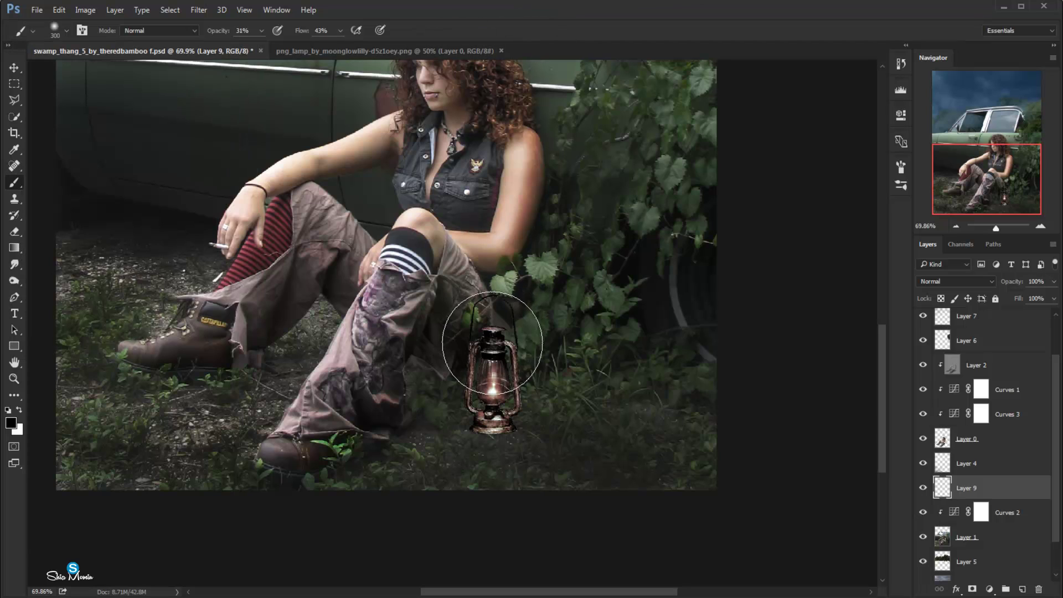
Step: Paint a soft shadow under the lantern with brush size 80, opacity 56%, flow 73%
key("bracketleft")
key("bracketleft")
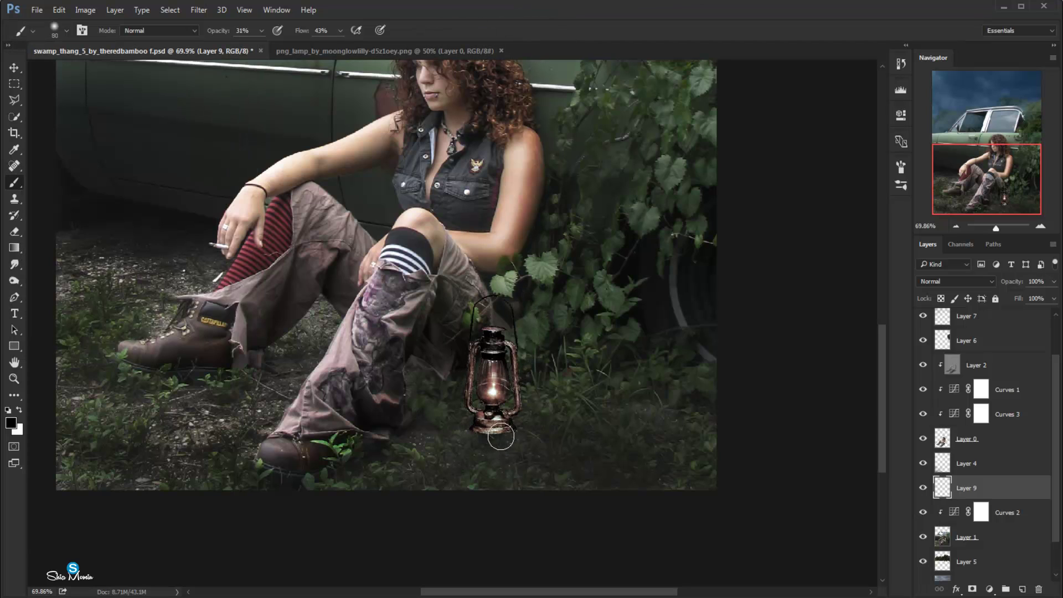
mouse_move(499, 435)
left_mouse_down()
mouse_move(508, 444)
mouse_move(487, 435)
left_mouse_up()
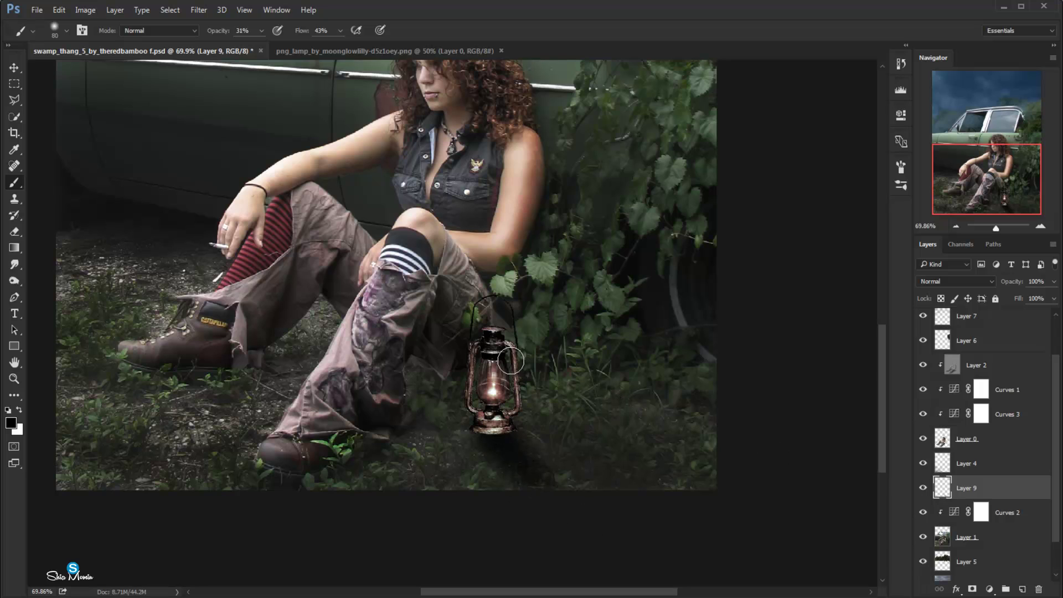
left_click(262, 31)
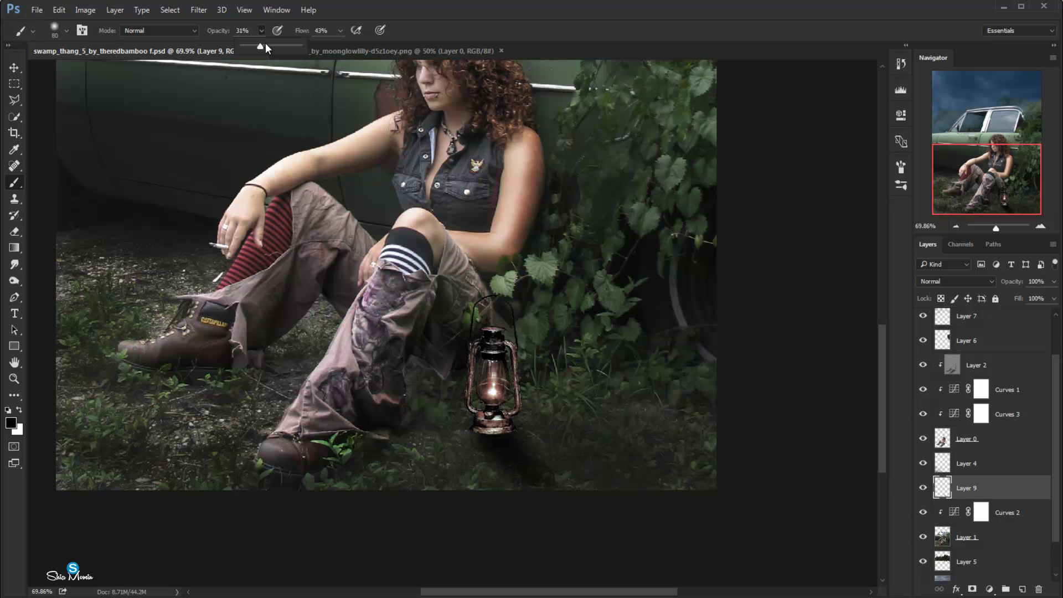
left_click(340, 31)
left_click_drag(336, 46, 355, 45)
Step: Add Layer 10 for more shadow and lower Layer 9's opacity to 73%
left_click(1023, 590)
key("bracketleft")
key("bracketleft")
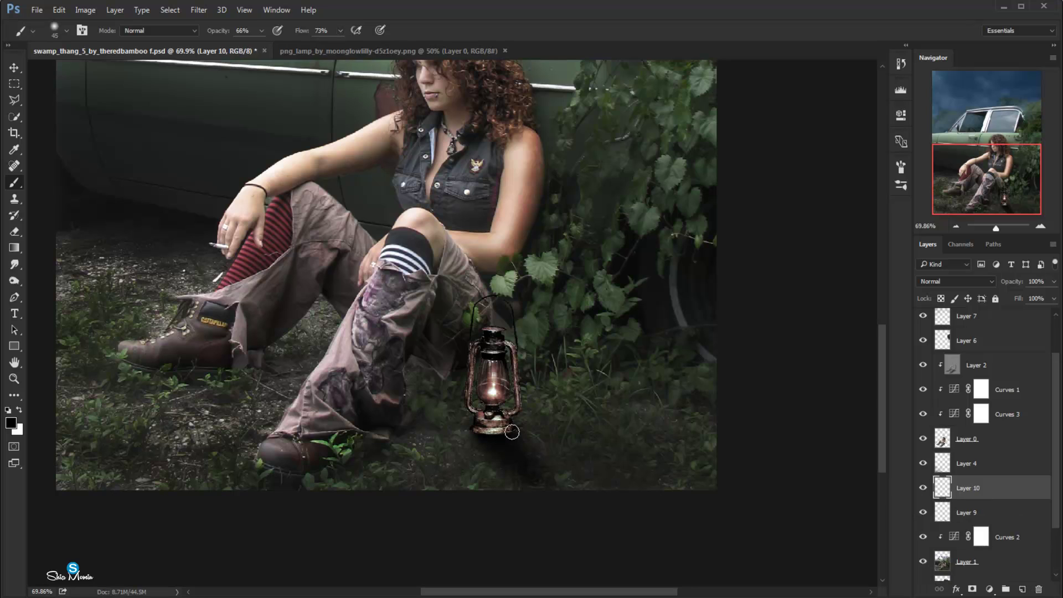
left_click(976, 518)
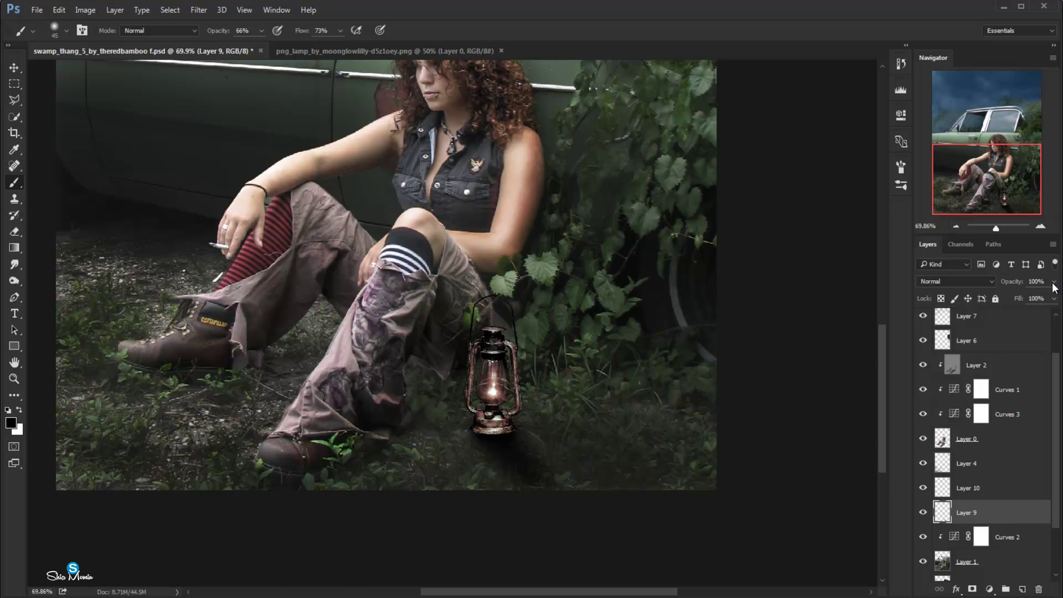
left_click_drag(1054, 283, 1037, 297)
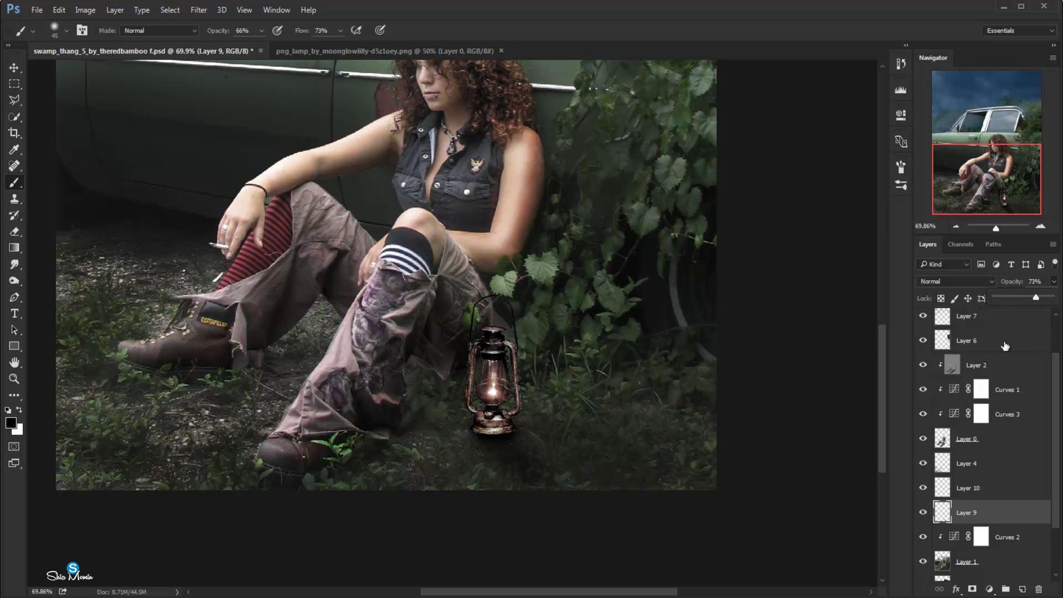
scroll(1041, 455, "up", 1)
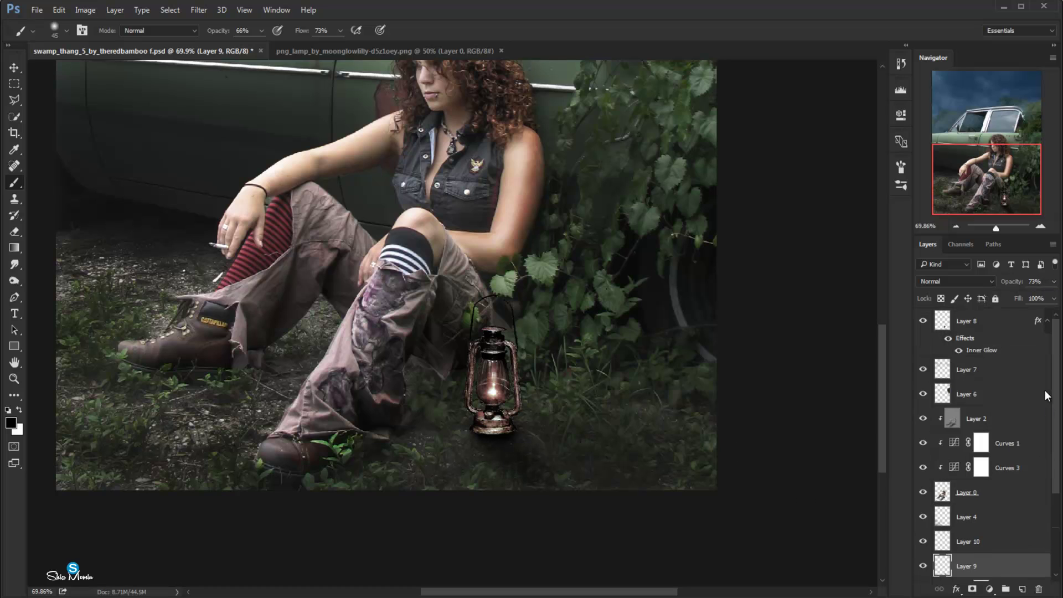
Step: Burn the lantern base and surrounding grass darker on Layer 8
left_click(980, 328)
right_click(20, 287)
left_click(83, 292)
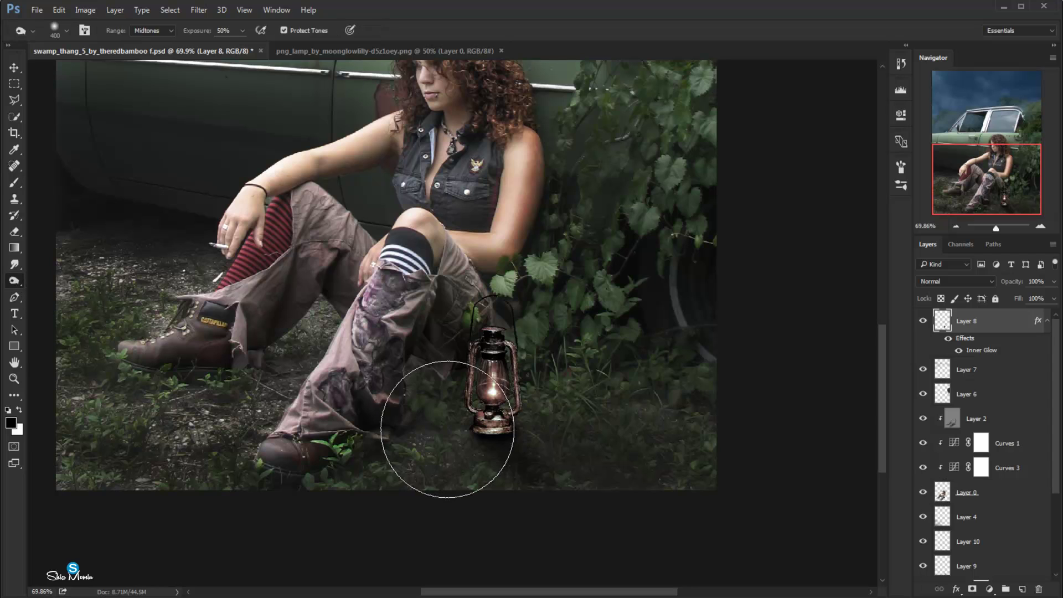
key("bracketleft")
key("bracketleft")
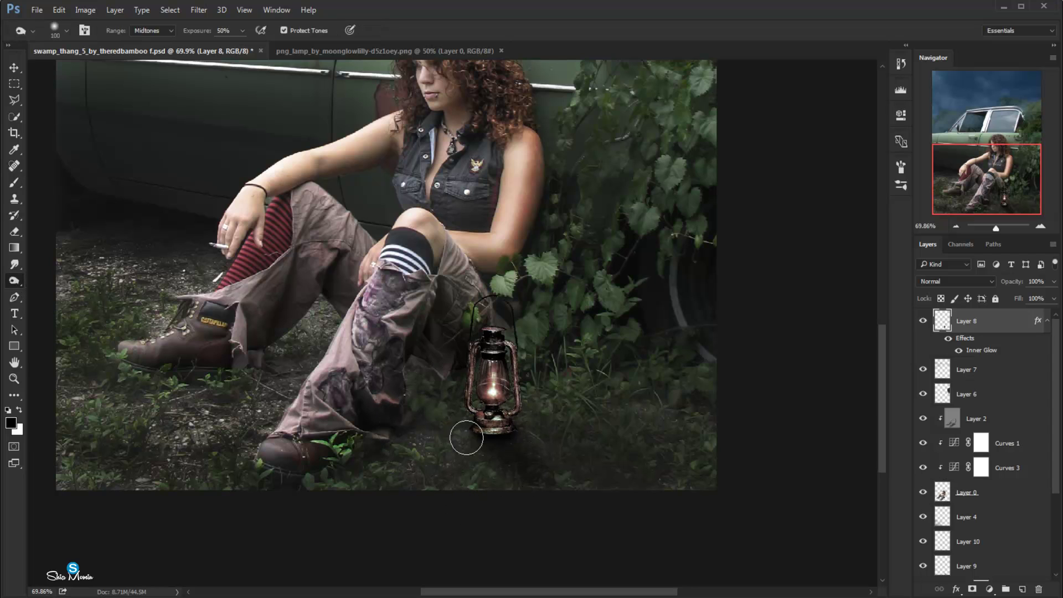
left_click_drag(466, 434, 520, 427)
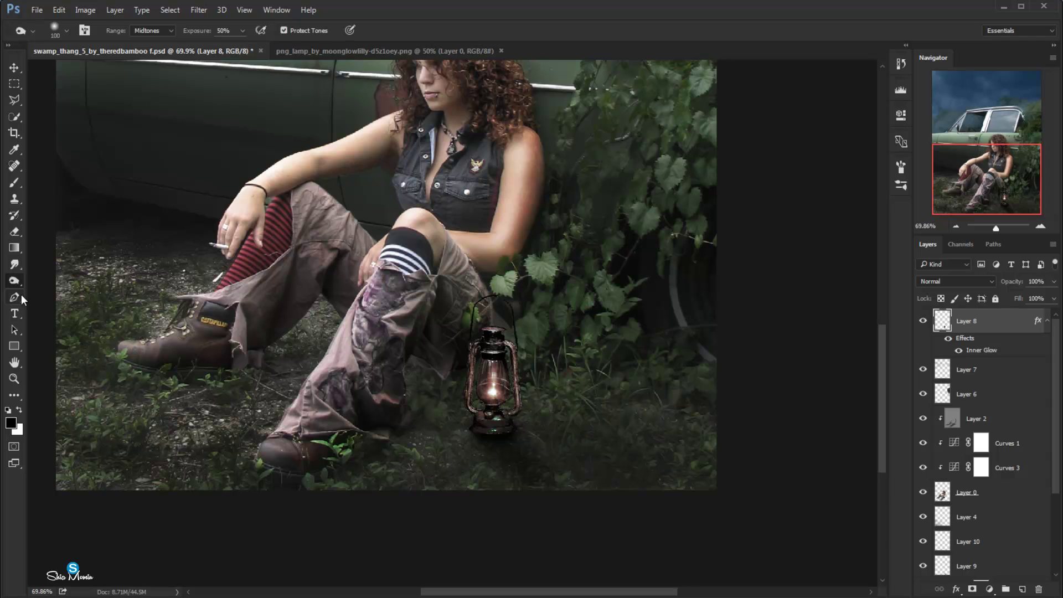
left_click(16, 229)
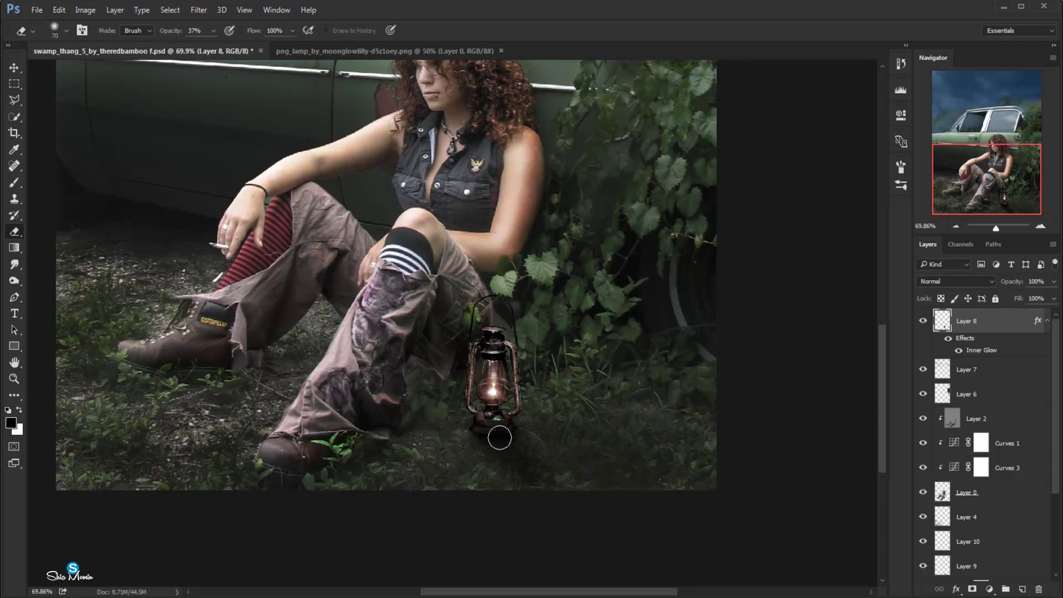
left_click(14, 67)
scroll(332, 291, "down", 1)
scroll(331, 290, "down", 1)
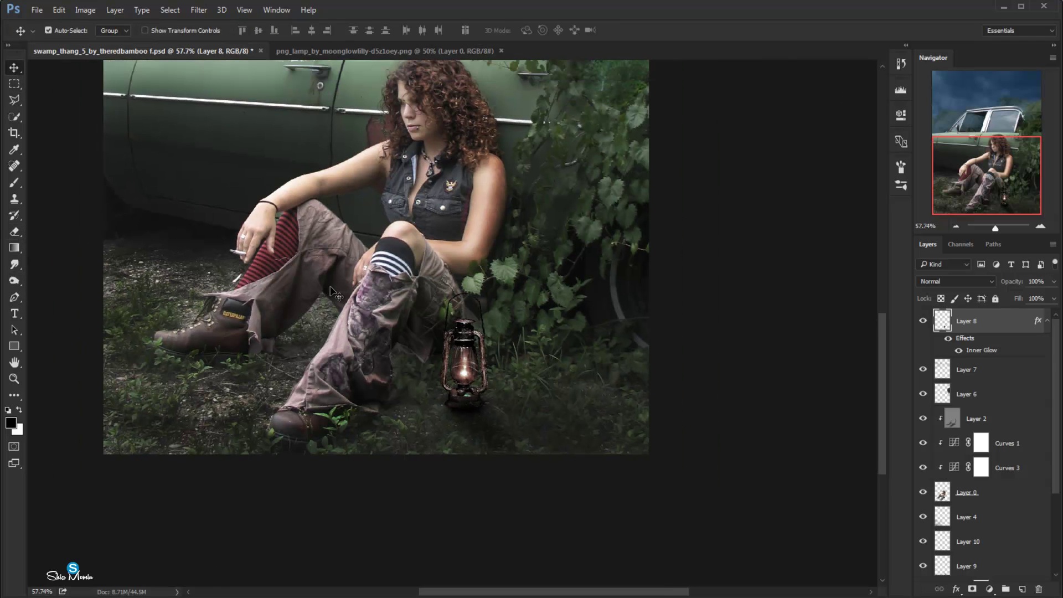
Step: Add Layer 11 and set the foreground colour to a bright saturated orange
left_click(1022, 590)
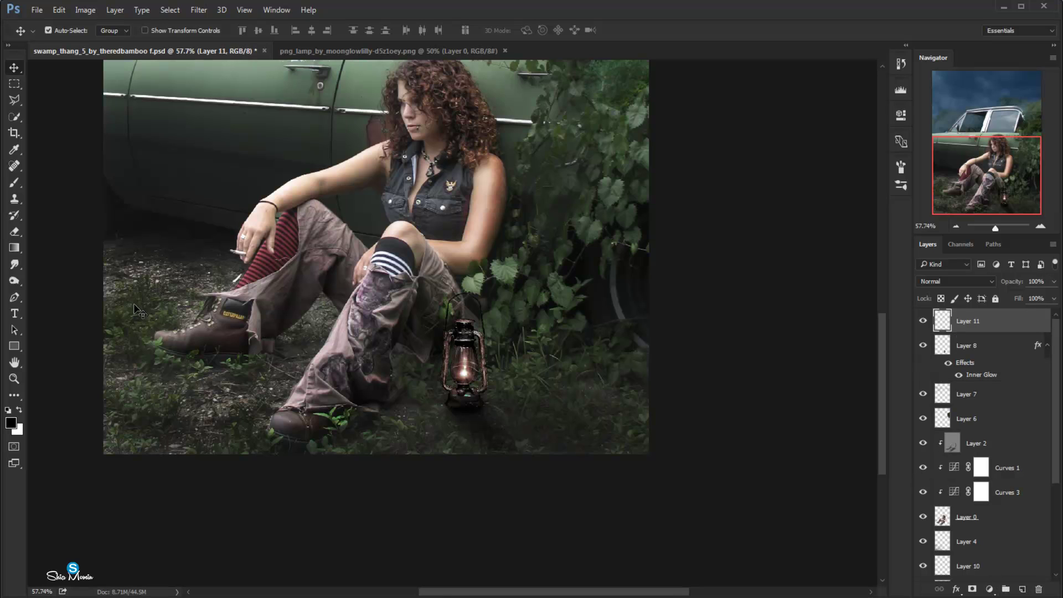
left_click(10, 423)
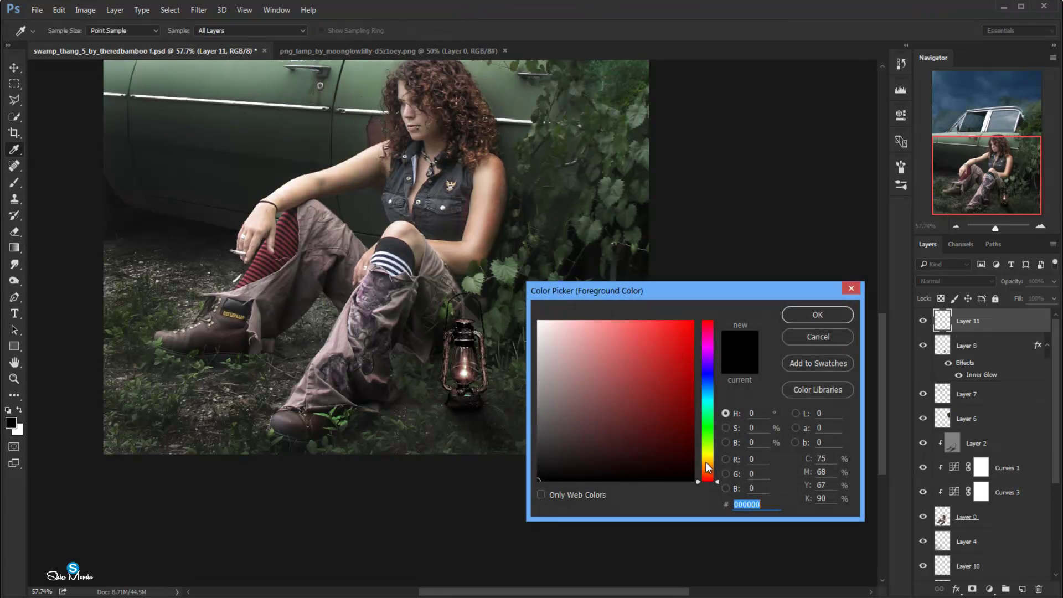
left_click(709, 466)
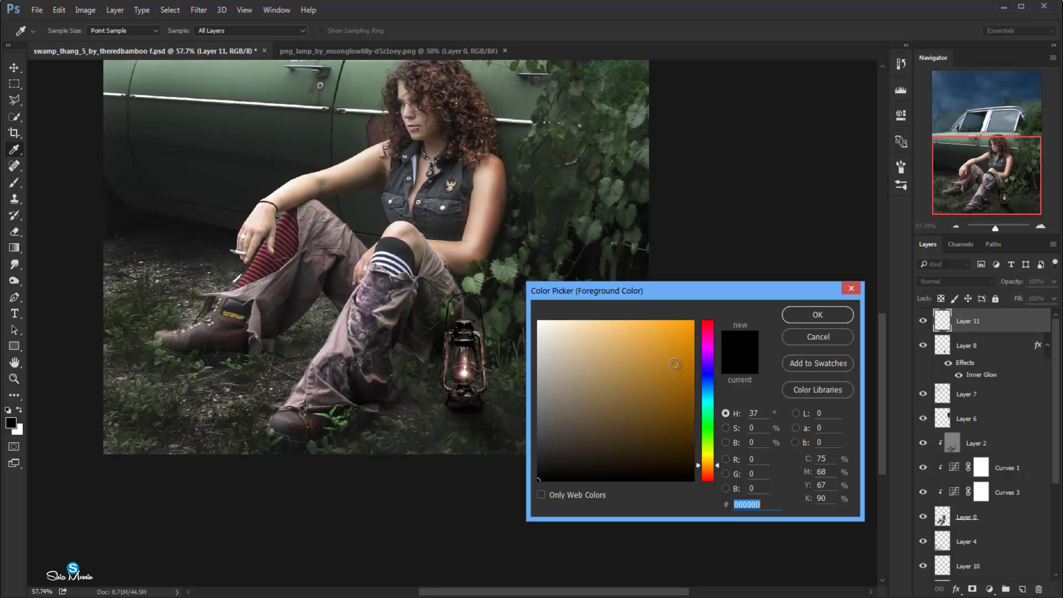
left_click_drag(708, 466, 711, 470)
left_click(678, 368)
left_click(798, 314)
Step: Draw a radial orange glow centred on the lantern and enlarge it slightly
key("g")
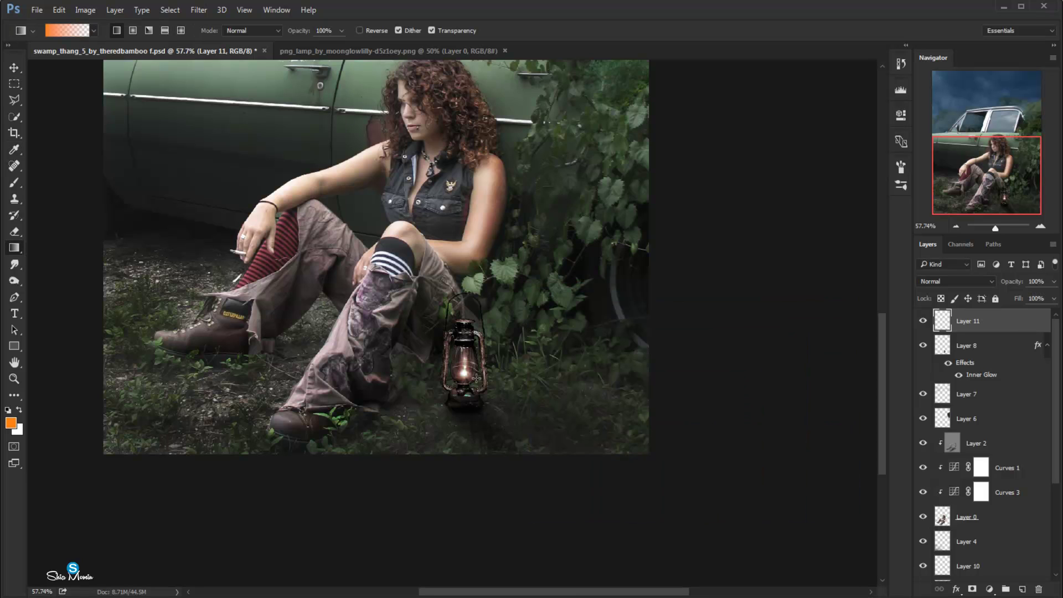
left_click_drag(462, 358, 464, 440)
key("ctrl+z")
left_click_drag(464, 374, 450, 433)
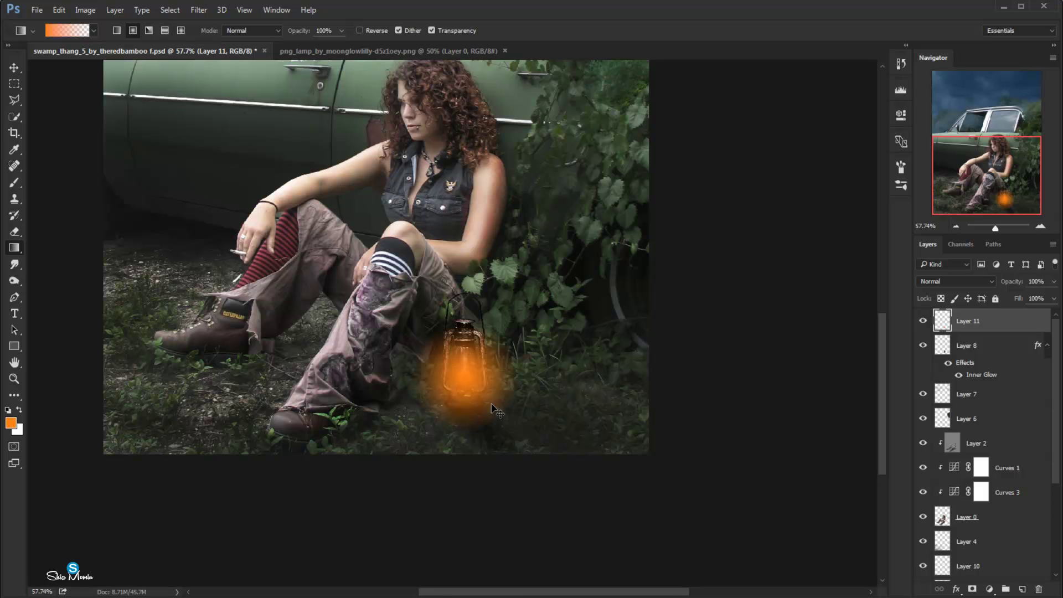
key("ctrl+t")
left_click_drag(517, 383, 523, 367)
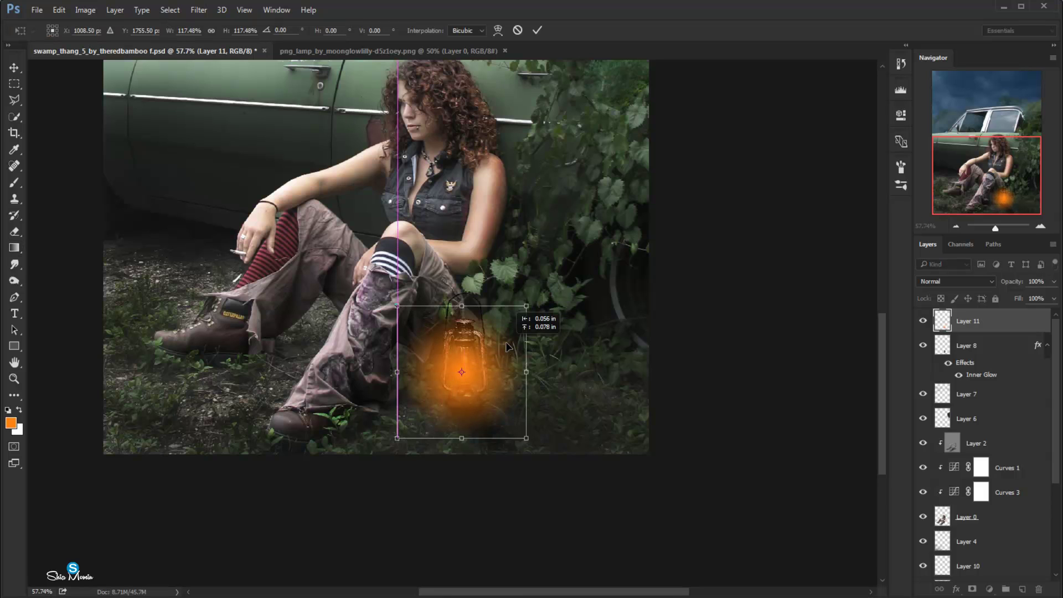
key("Return")
Step: Set Layer 11 to Screen blending at 62% opacity and add empty Layer 12
left_click(956, 282)
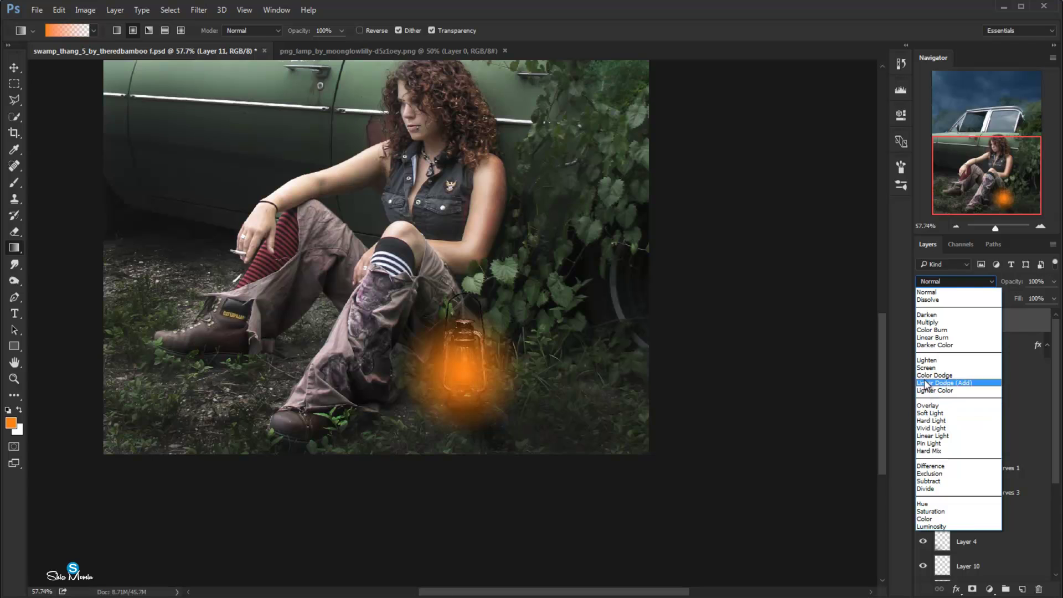
left_click(949, 382)
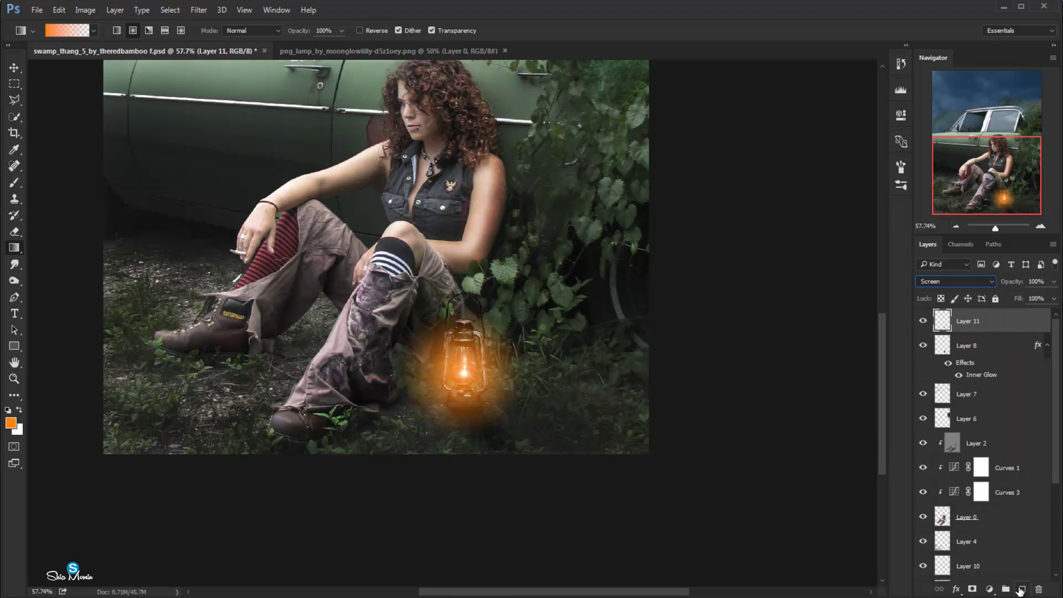
left_click(1030, 294)
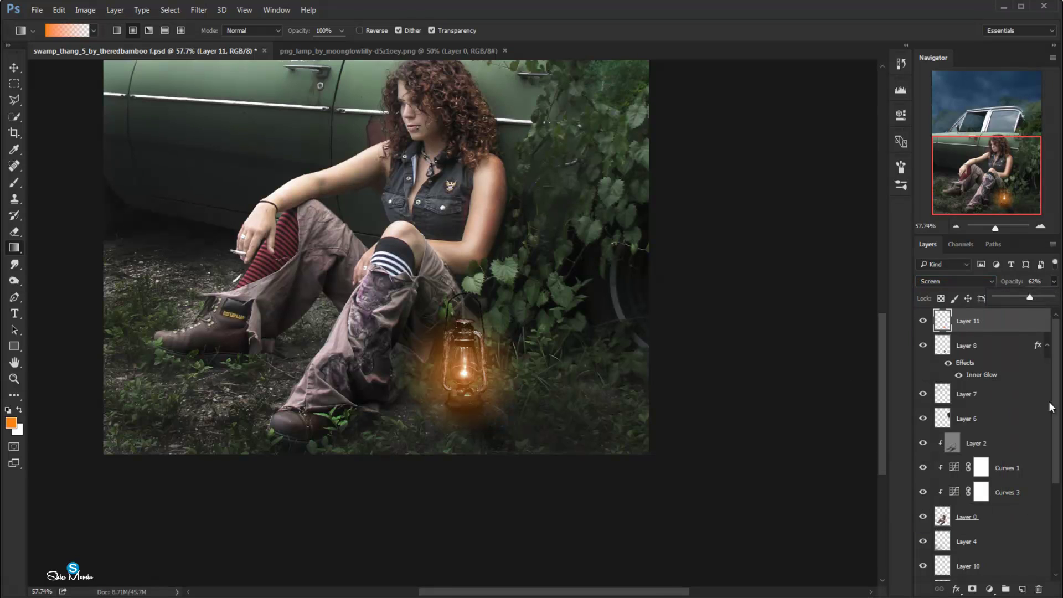
left_click(1023, 589)
Step: Change the foreground to a slightly redder, less saturated orange
left_click(13, 424)
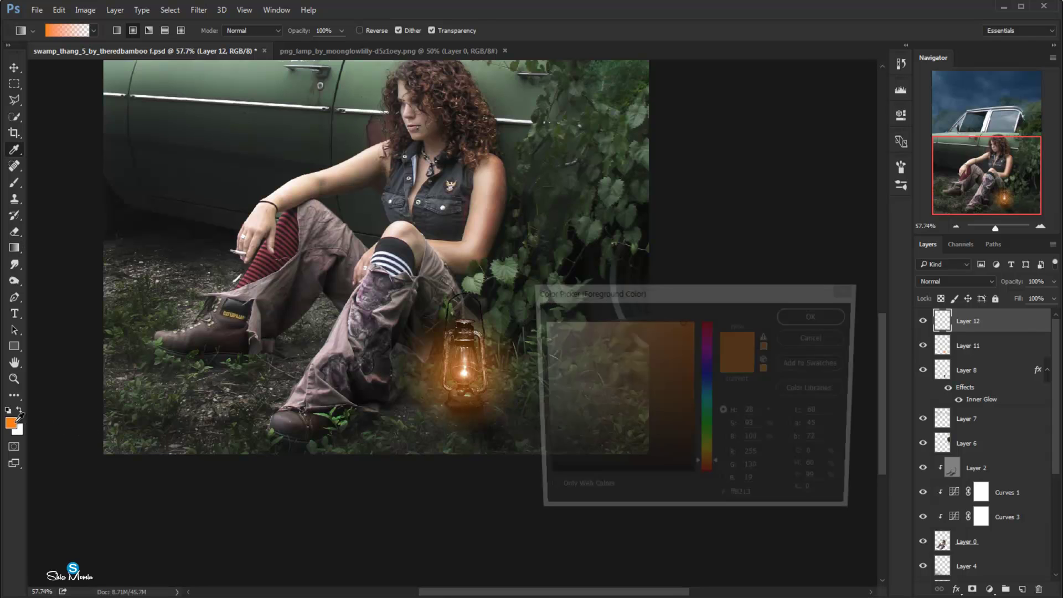
left_click(704, 471)
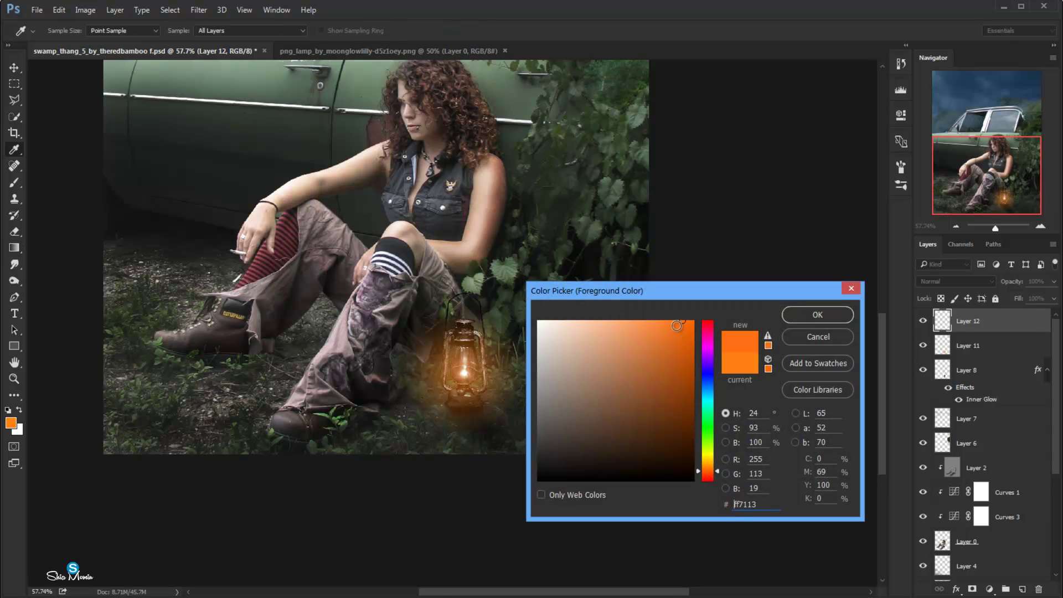
left_click_drag(677, 326, 680, 318)
left_click(805, 316)
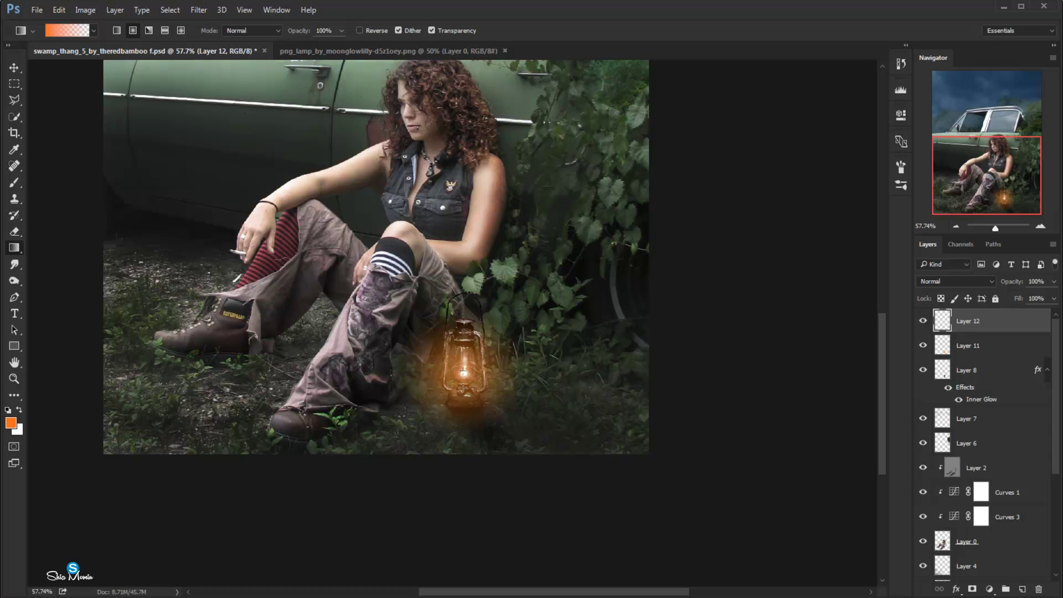
Step: Draw an enlarged orange glow on Layer 12 and blend it as Soft Light
left_click_drag(463, 371, 519, 360)
key("ctrl+t")
left_click_drag(535, 300, 554, 280)
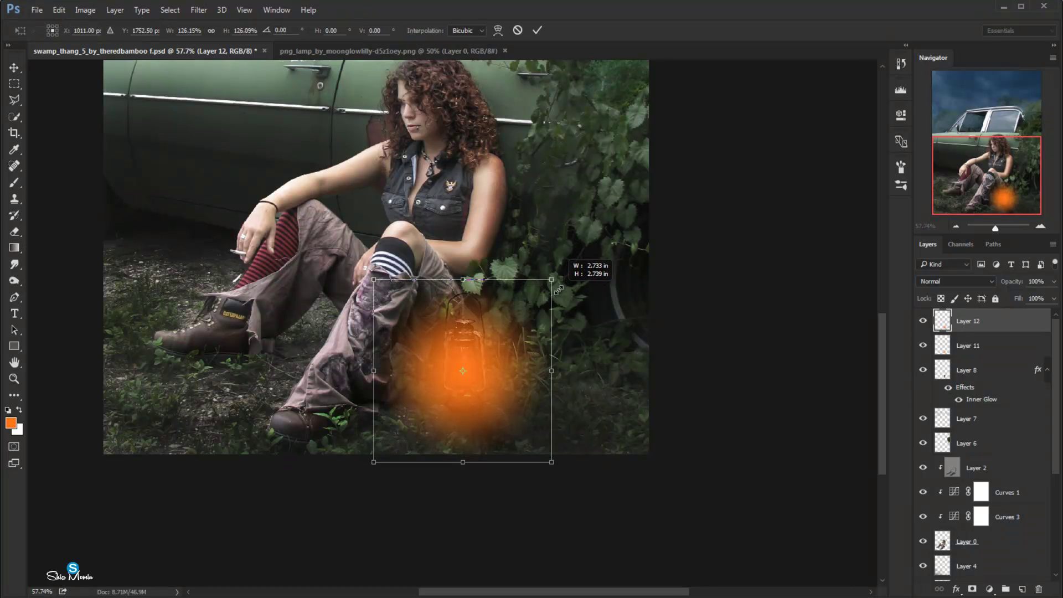
key("Return")
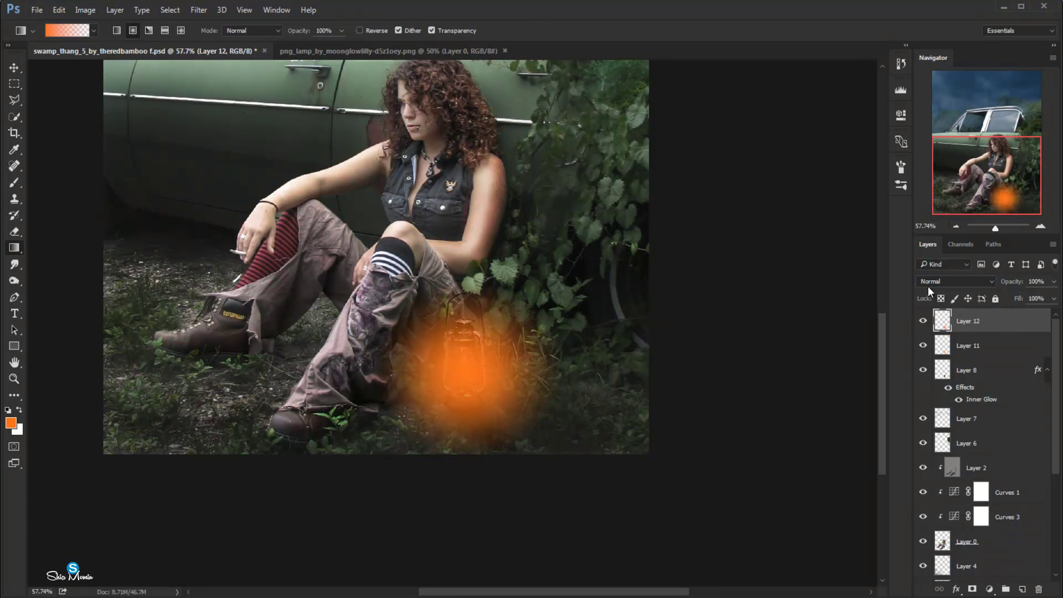
left_click(929, 284)
left_click(936, 405)
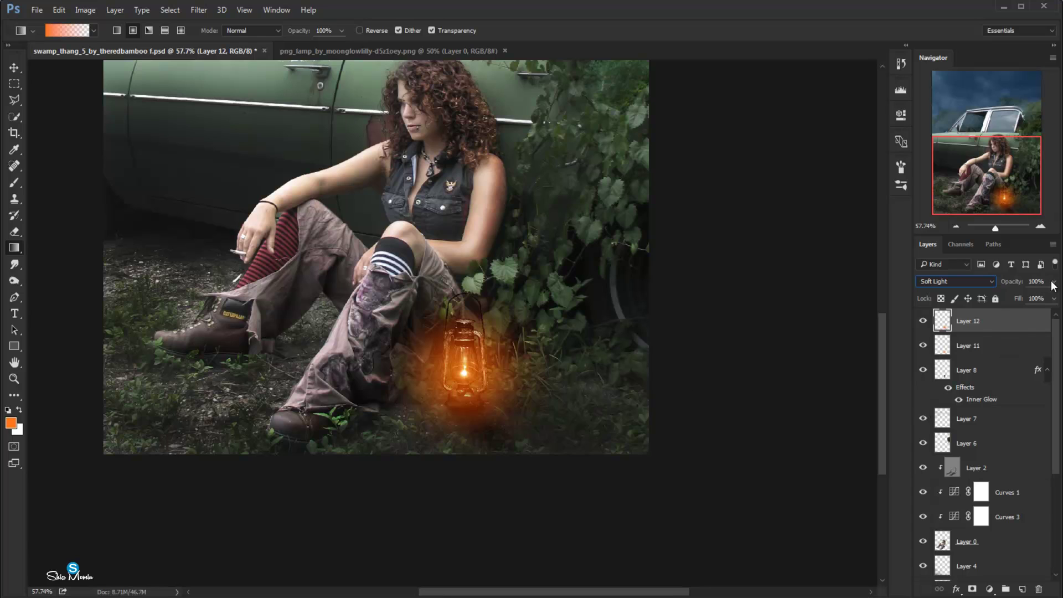
Step: Move Layer 11 above Layer 12, lower it to 22%, widen it, and add Layer 13
left_click(970, 347)
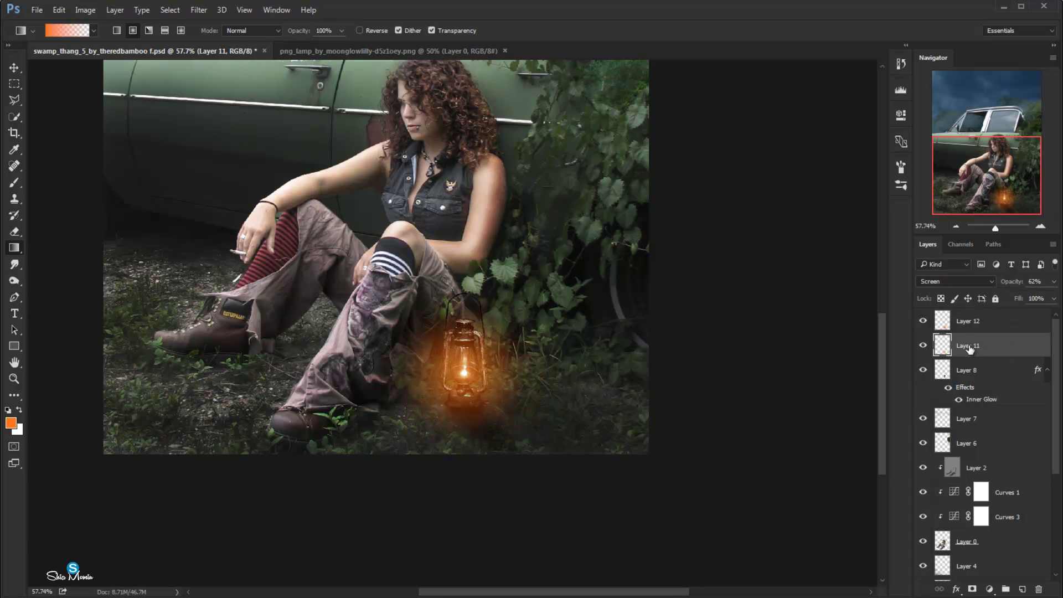
left_click_drag(969, 349, 965, 323)
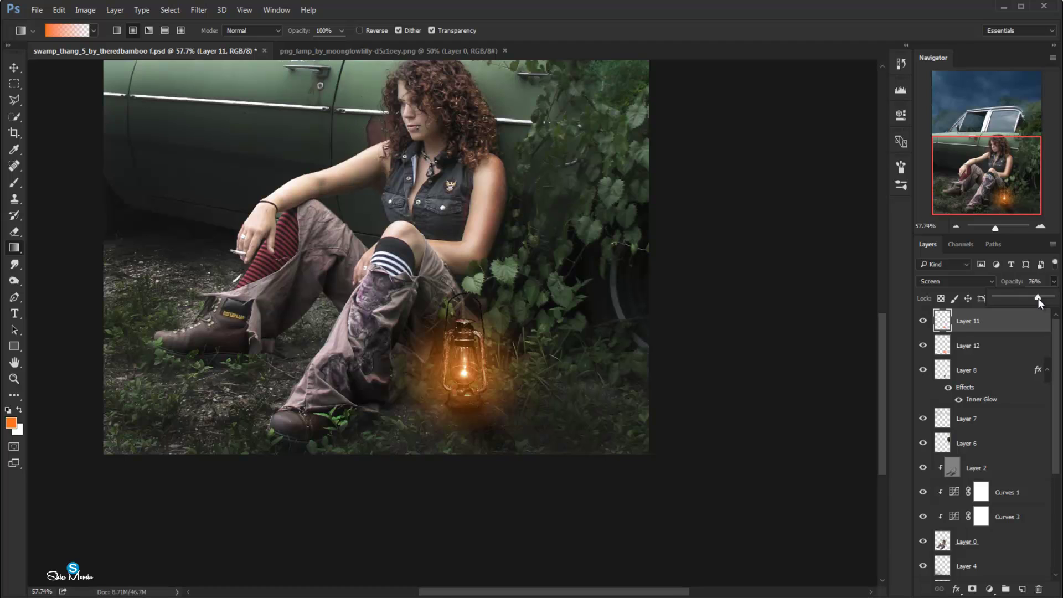
mouse_move(1038, 298)
left_mouse_down()
mouse_move(1048, 297)
mouse_move(1006, 300)
left_mouse_up()
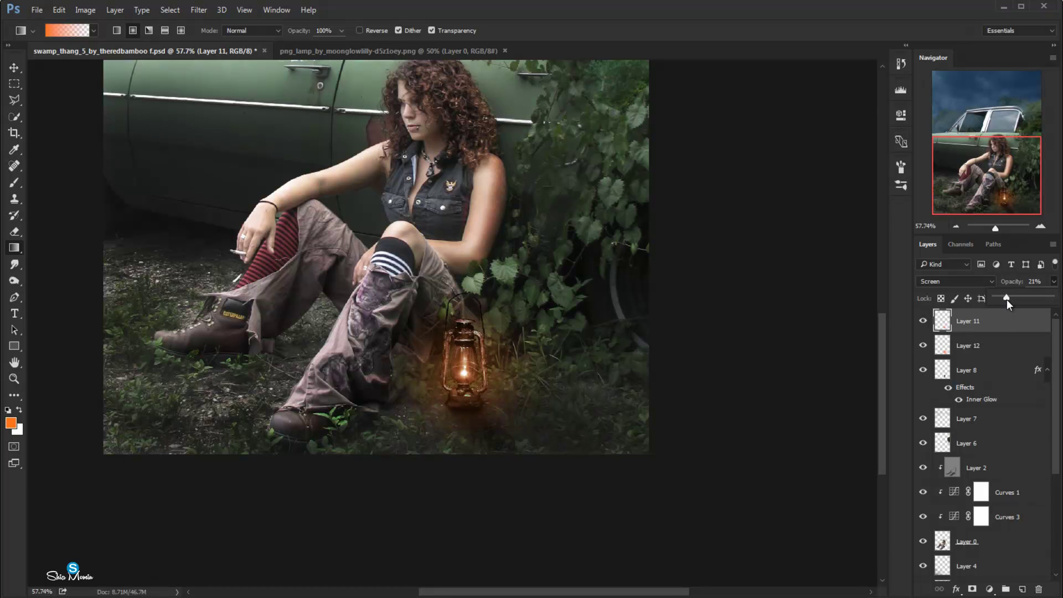
key("ctrl+t")
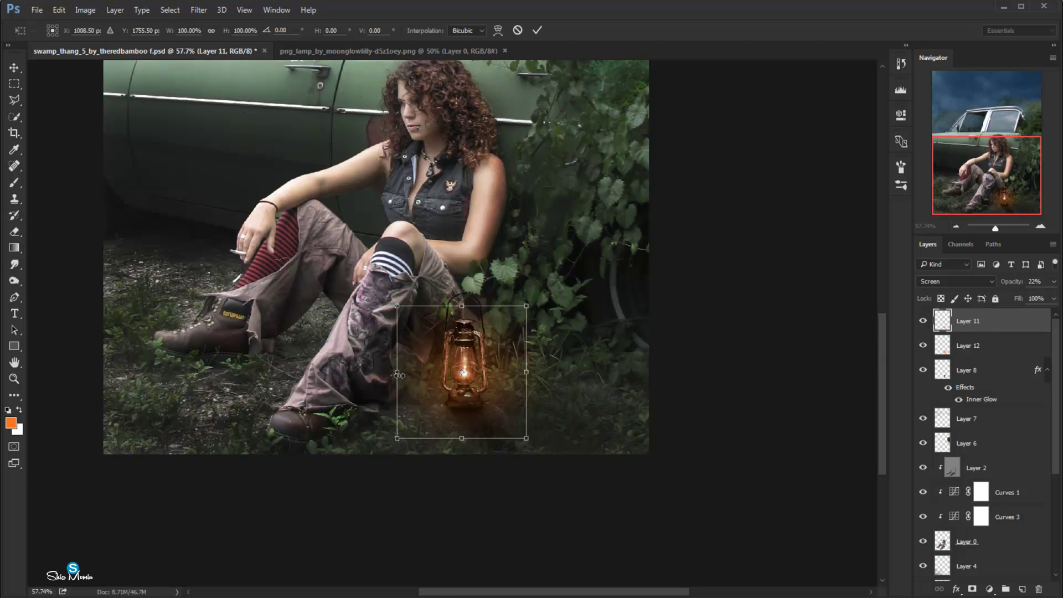
left_click_drag(400, 376, 372, 376)
left_click_drag(526, 374, 541, 374)
key("Return")
key("g")
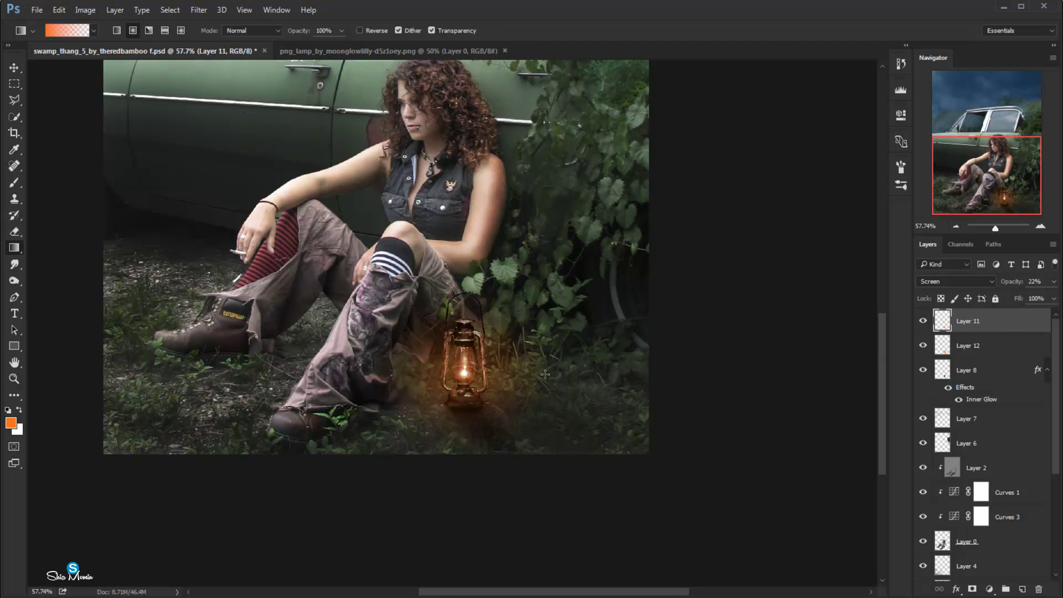
left_click(1023, 589)
Step: Draw a peach radial glow on Layer 13, Screen at 38%, shrunk tight around the lantern
left_click(12, 425)
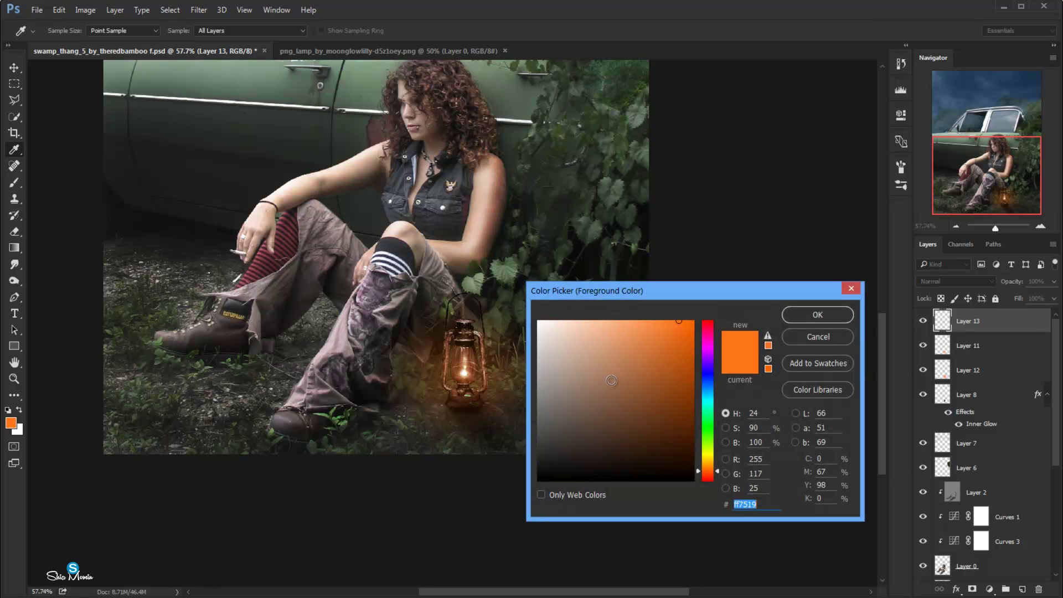
left_click(590, 321)
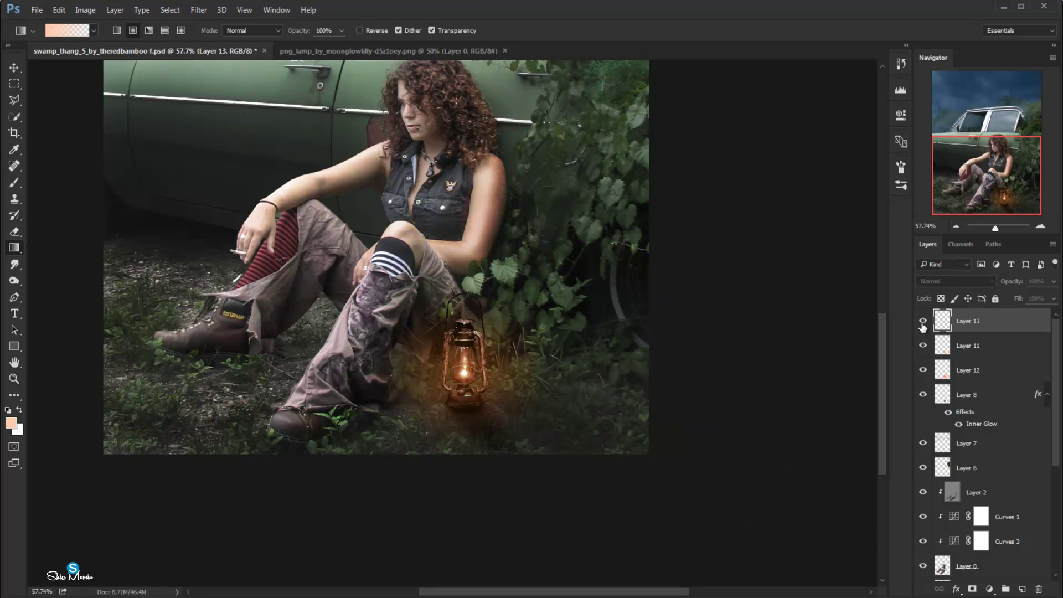
left_click_drag(452, 423, 451, 423)
left_click(956, 282)
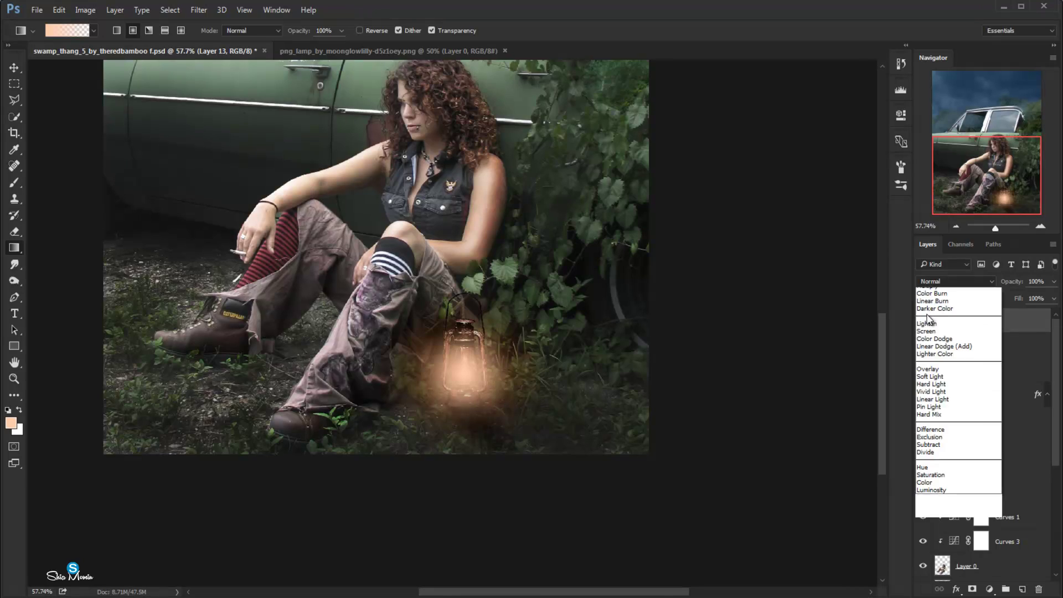
left_click(930, 371)
left_click(1054, 282)
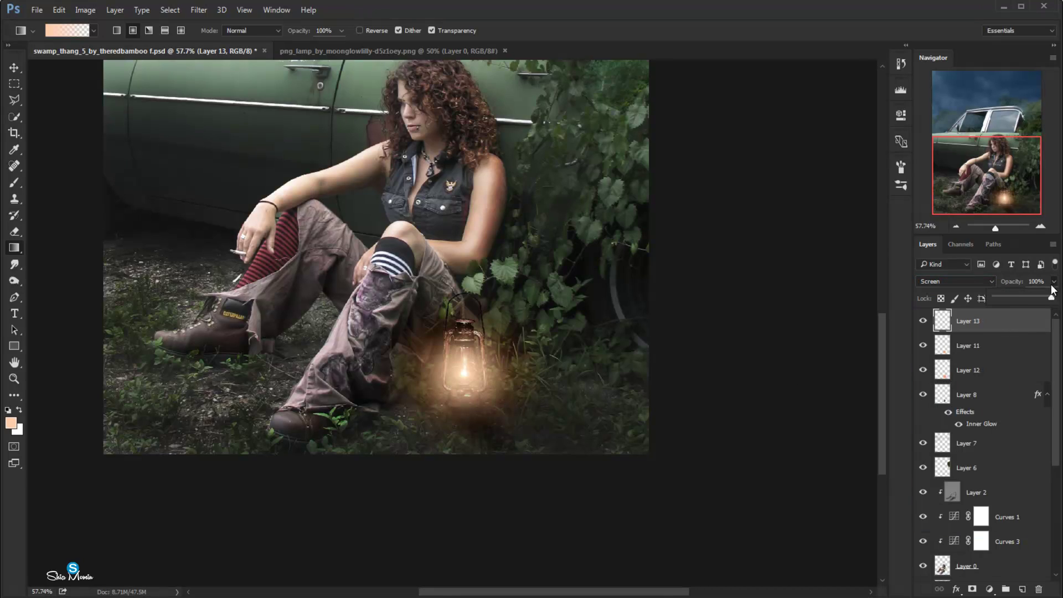
left_click_drag(1054, 297, 1016, 298)
key("ctrl+t")
left_click_drag(513, 324, 490, 348)
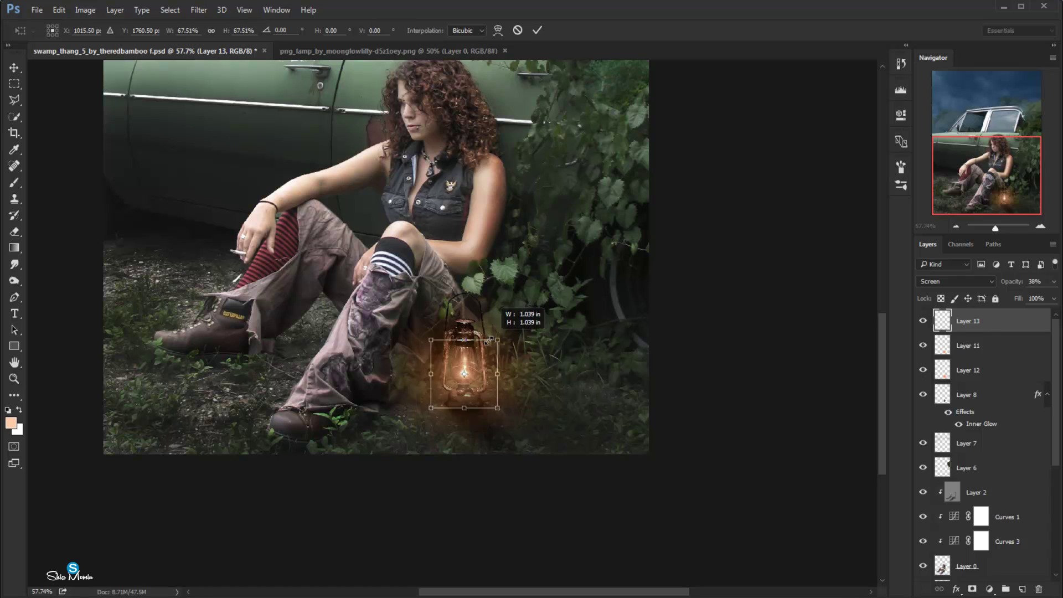
key("Return")
Step: Set Layer 11's opacity to 32% and Layer 12's to 85%
left_click(974, 345)
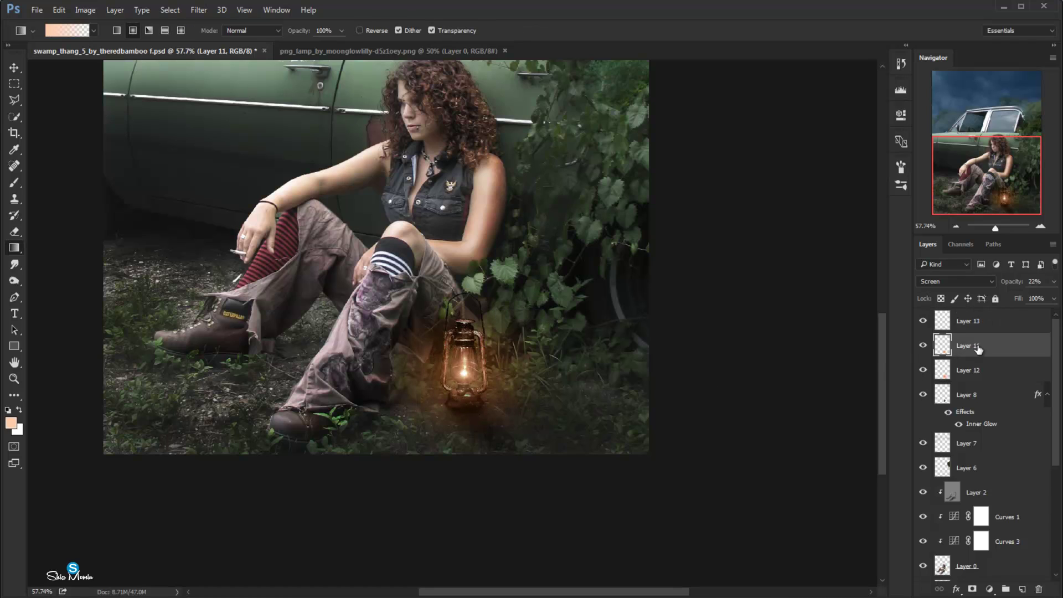
left_click(1054, 282)
left_click_drag(1054, 297, 1012, 298)
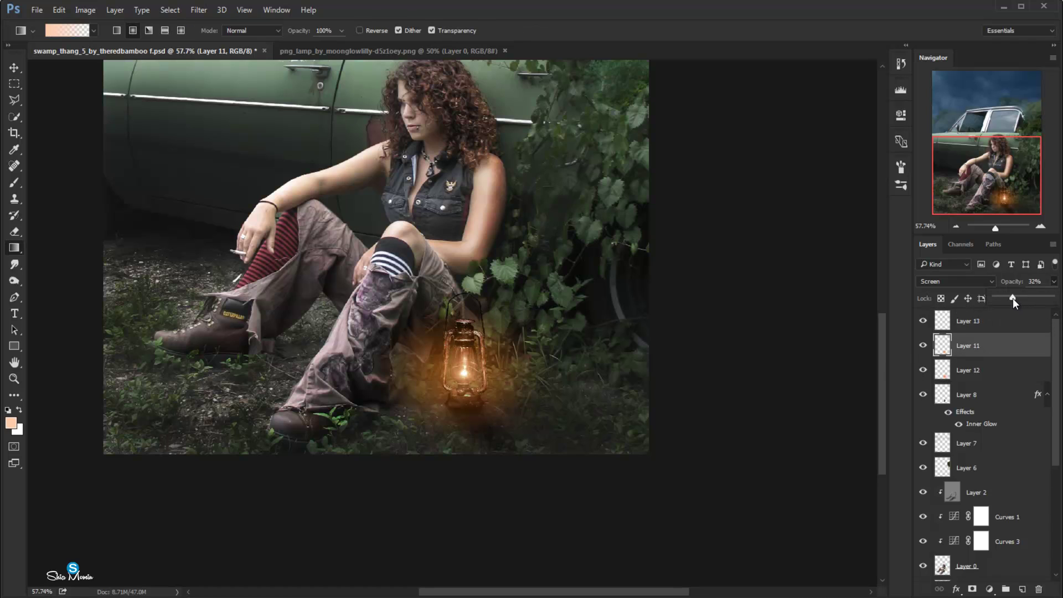
left_click(968, 370)
left_click(1054, 282)
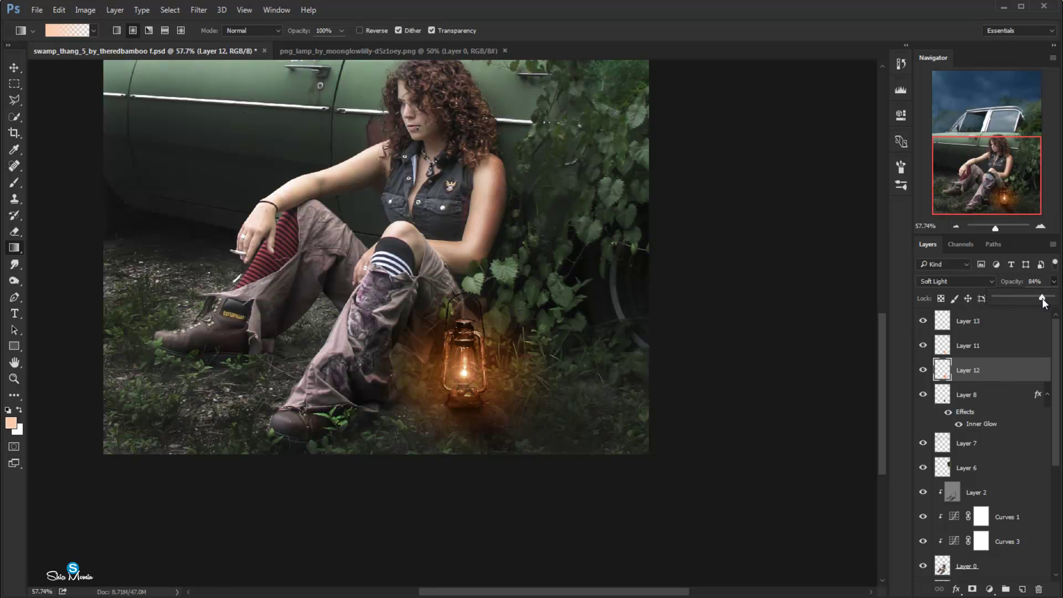
left_click_drag(1043, 297, 1043, 298)
left_click(16, 69)
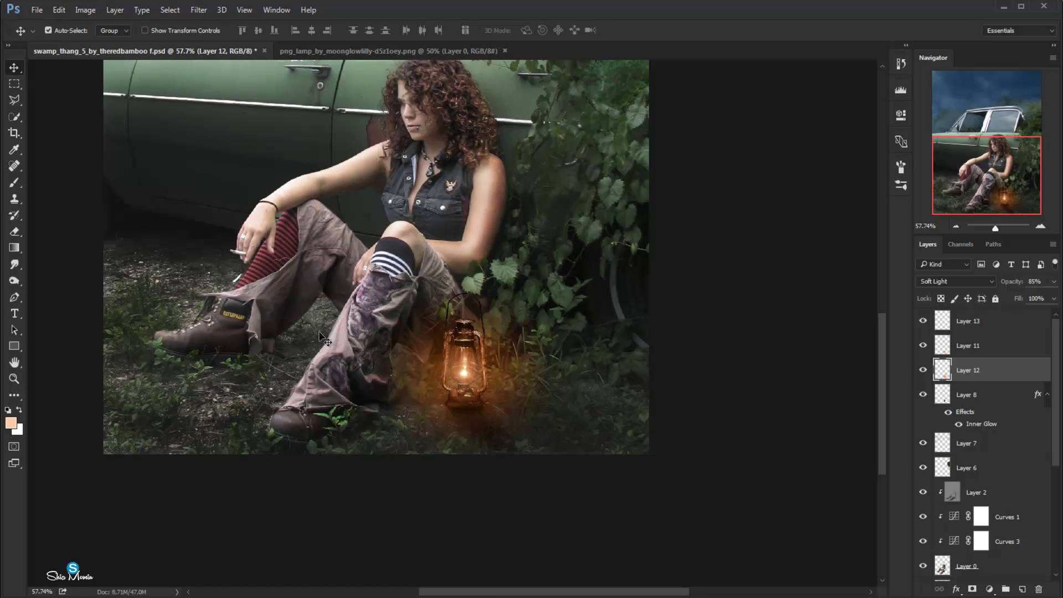
scroll(1048, 437, "down", 3)
Step: Add a new empty layer above Layer 0 and choose an orange foreground colour
left_click(989, 471)
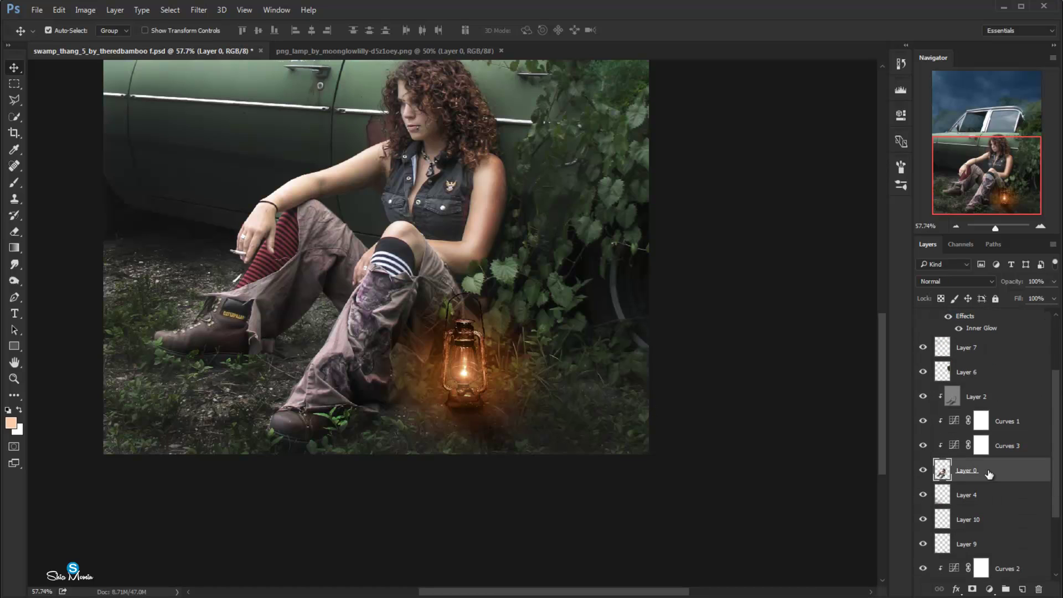
left_click(1021, 589)
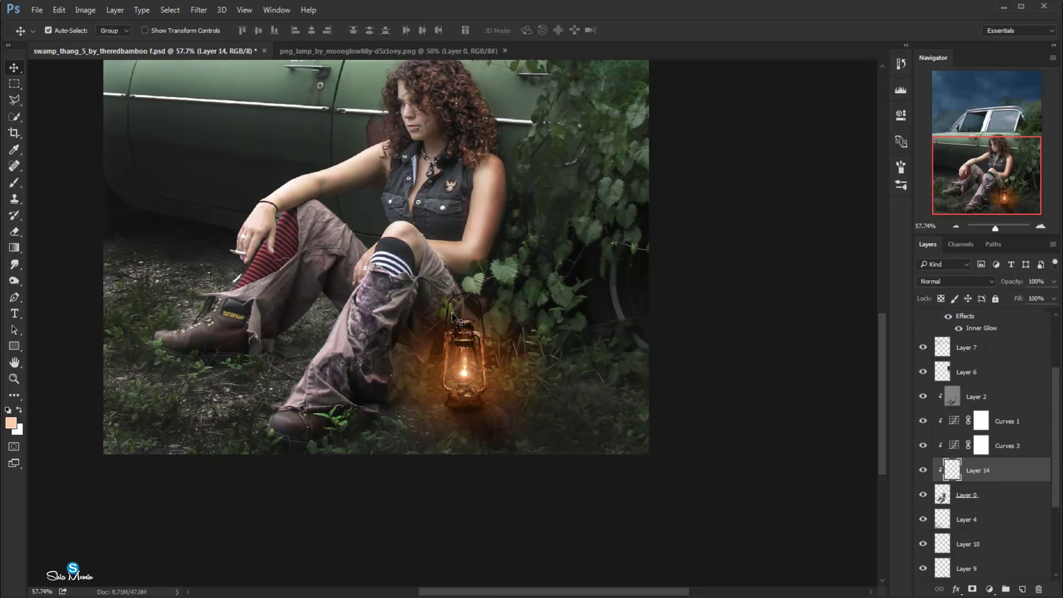
key("i")
left_click(11, 423)
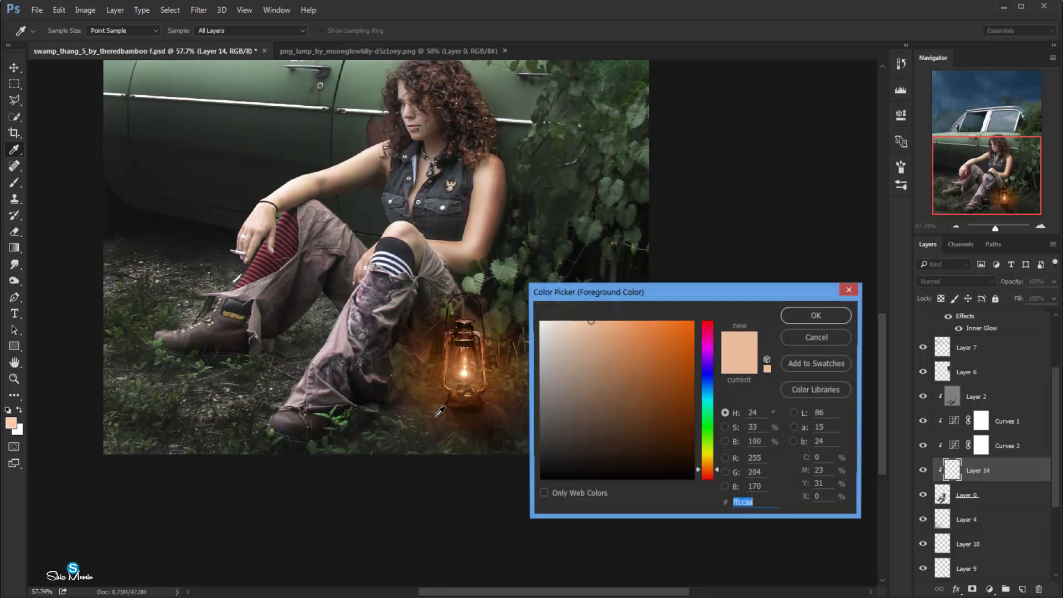
left_click(443, 386)
left_click(797, 314)
Step: Set Layer 14 to Overlay, paint orange glow on the trousers and ground, and lower opacity to 61%
key("b")
left_click(948, 280)
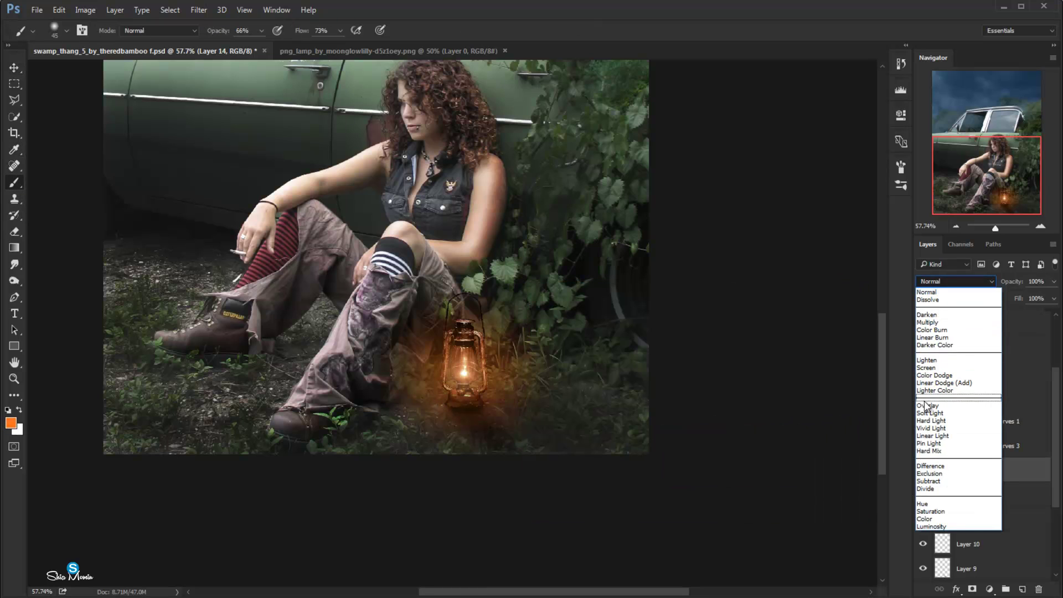
left_click(952, 403)
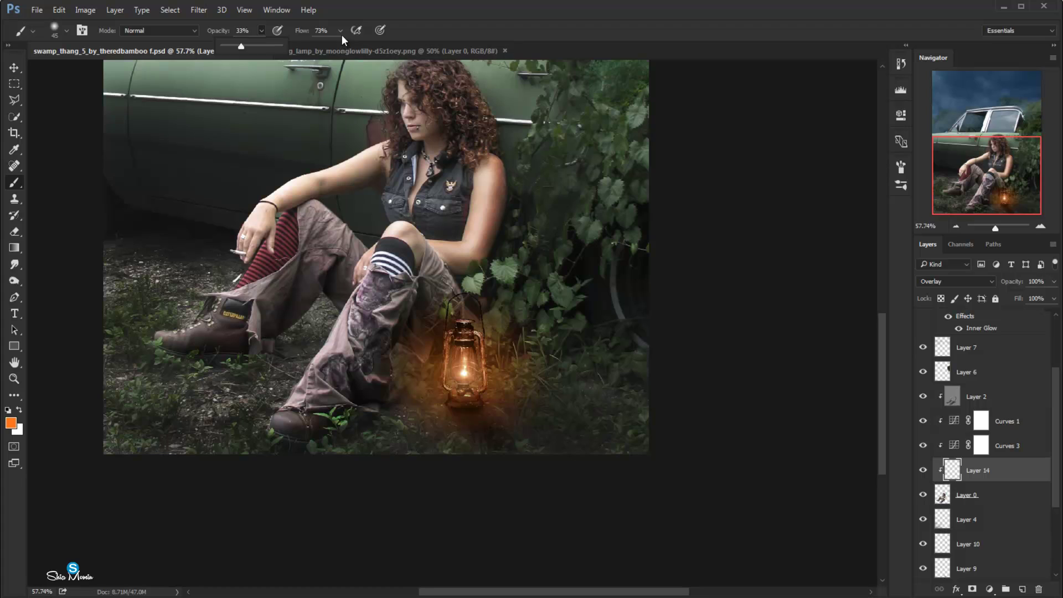
left_click_drag(341, 35, 327, 45)
key("bracketright")
key("bracketright")
key("bracketright")
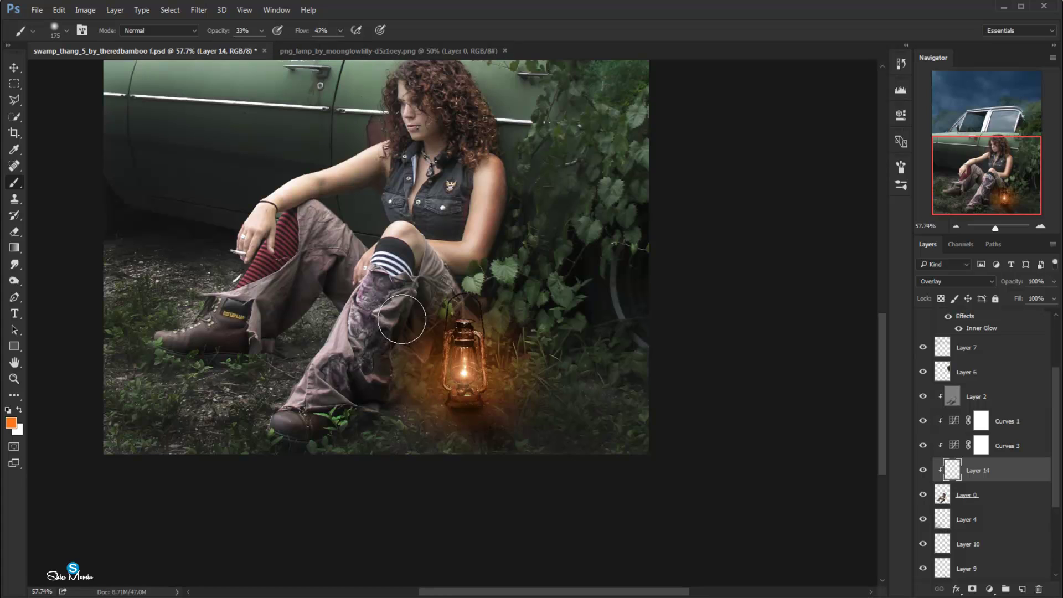
left_click_drag(400, 316, 346, 403)
mouse_move(420, 311)
left_mouse_down()
mouse_move(437, 377)
mouse_move(384, 415)
mouse_move(428, 423)
mouse_move(397, 418)
left_mouse_up()
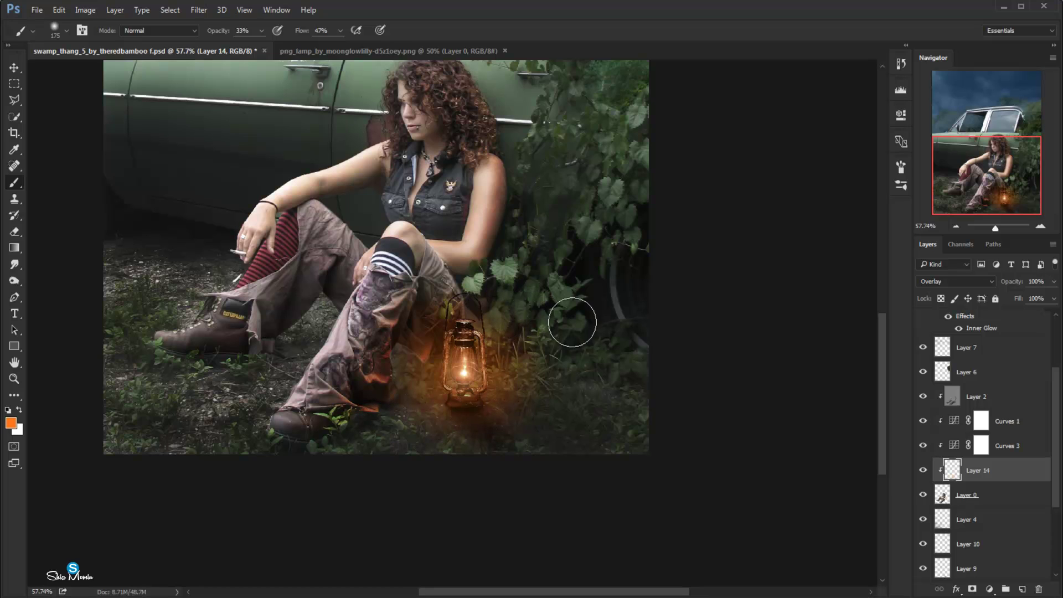
left_click_drag(1056, 455, 1056, 491)
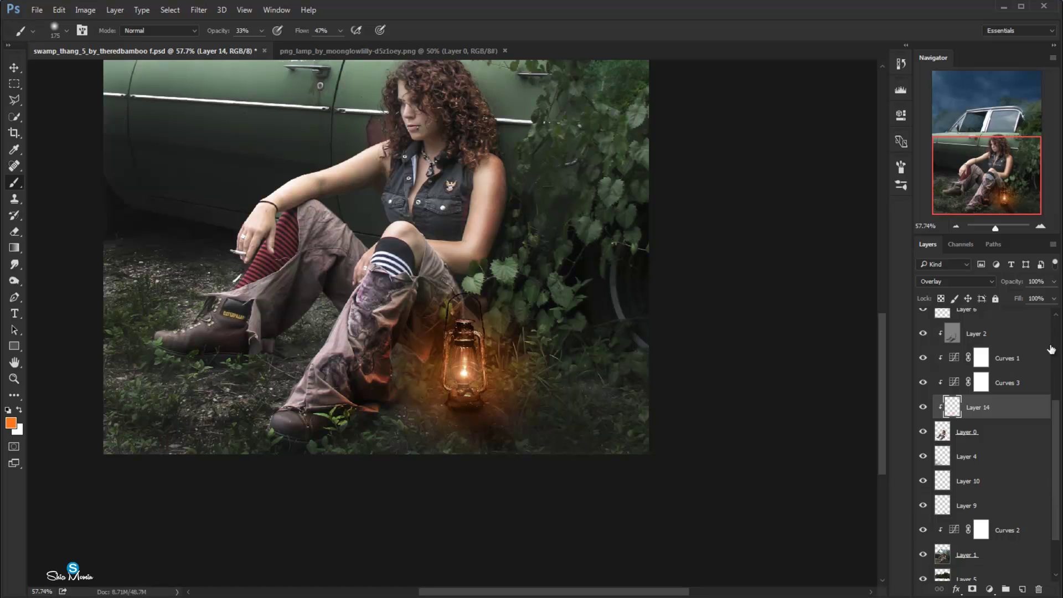
left_click(1054, 282)
left_click_drag(1034, 296, 1029, 297)
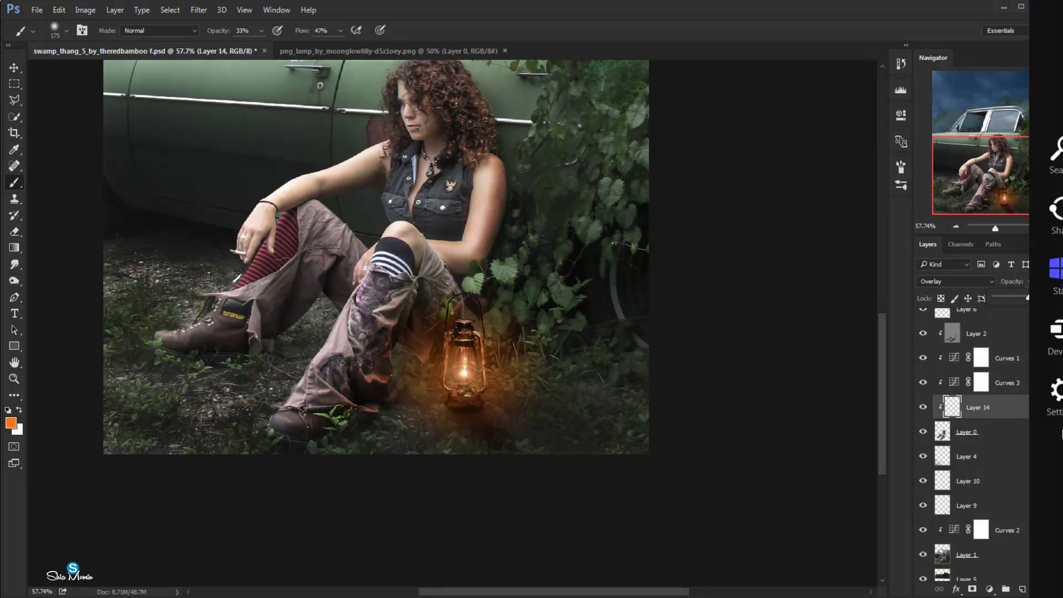
left_click_drag(1053, 448, 1050, 485)
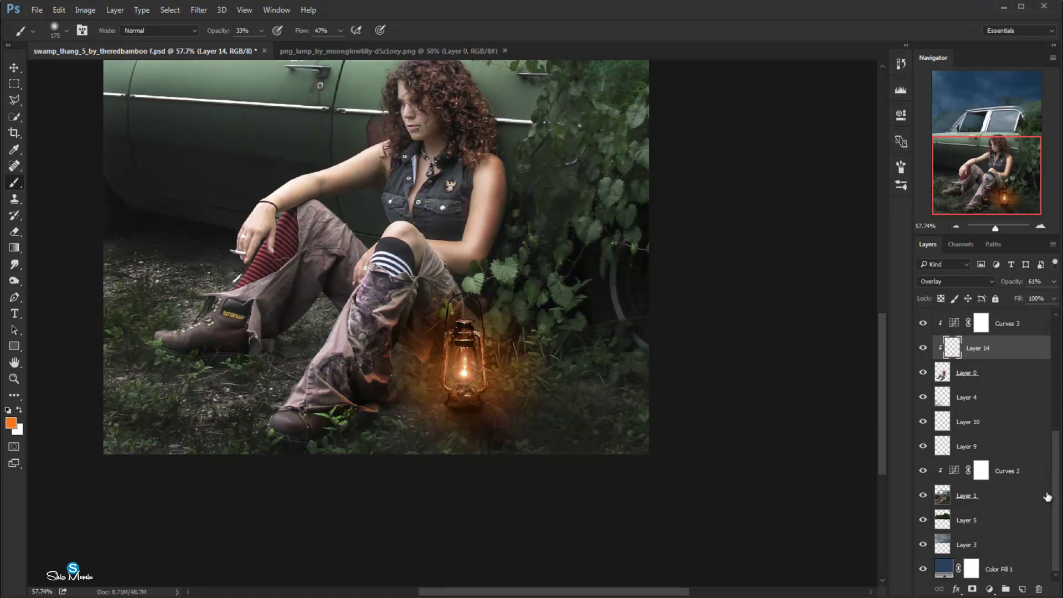
Step: Add a clipped Overlay Layer 15 above Layer 1 and paint orange light beside the lantern
left_click(959, 501)
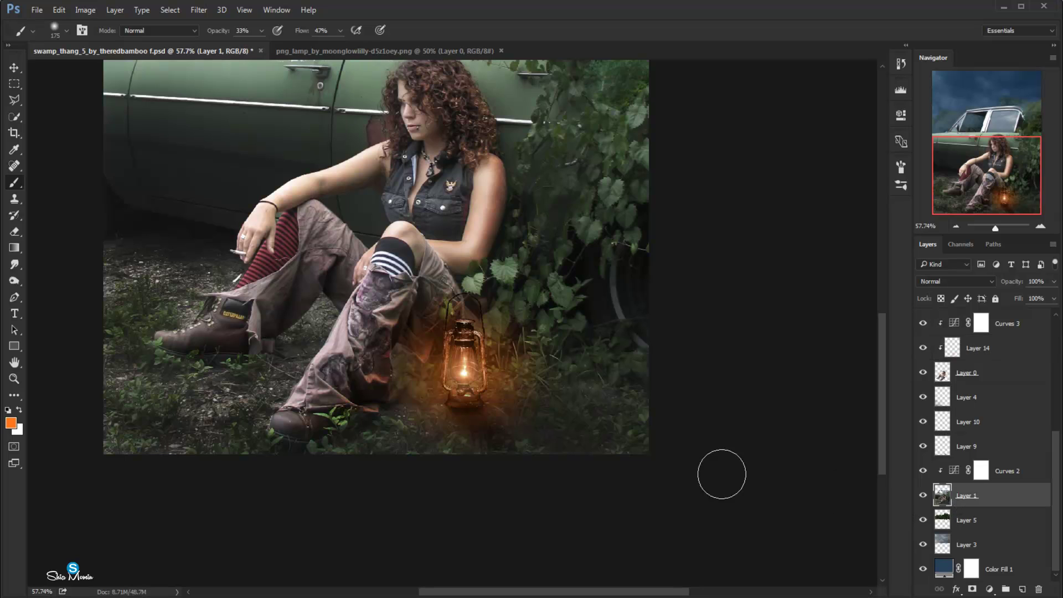
left_click(1022, 591)
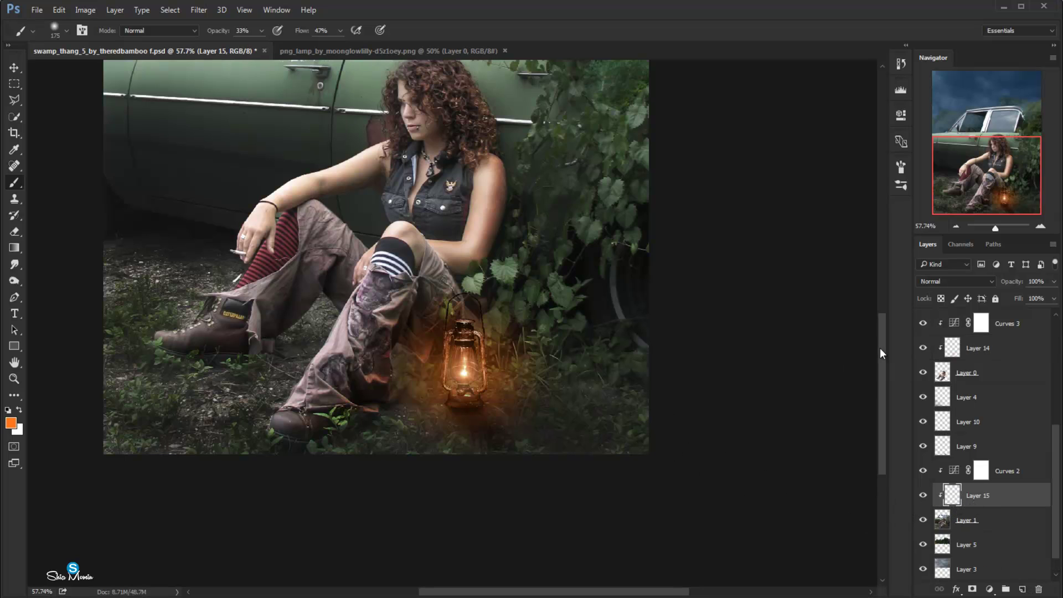
left_click(955, 282)
left_click(941, 400)
mouse_move(542, 420)
left_mouse_down()
mouse_move(527, 388)
mouse_move(615, 380)
mouse_move(593, 404)
mouse_move(333, 432)
mouse_move(399, 414)
mouse_move(653, 404)
mouse_move(534, 427)
mouse_move(589, 399)
mouse_move(541, 364)
left_mouse_up()
left_click(1054, 298)
left_click(921, 491)
Step: Switch to the Move tool and bring up the png_lamp lantern document
scroll(671, 408, "down", 3)
key("v")
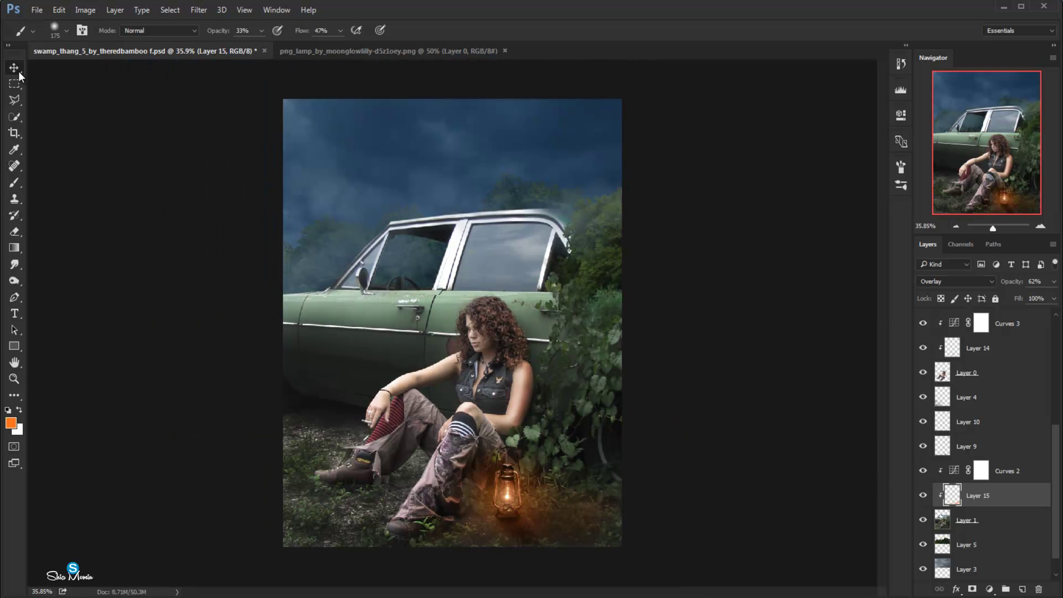
left_click(369, 51)
Step: Close the lantern document and return to the swamp composite
left_click(505, 51)
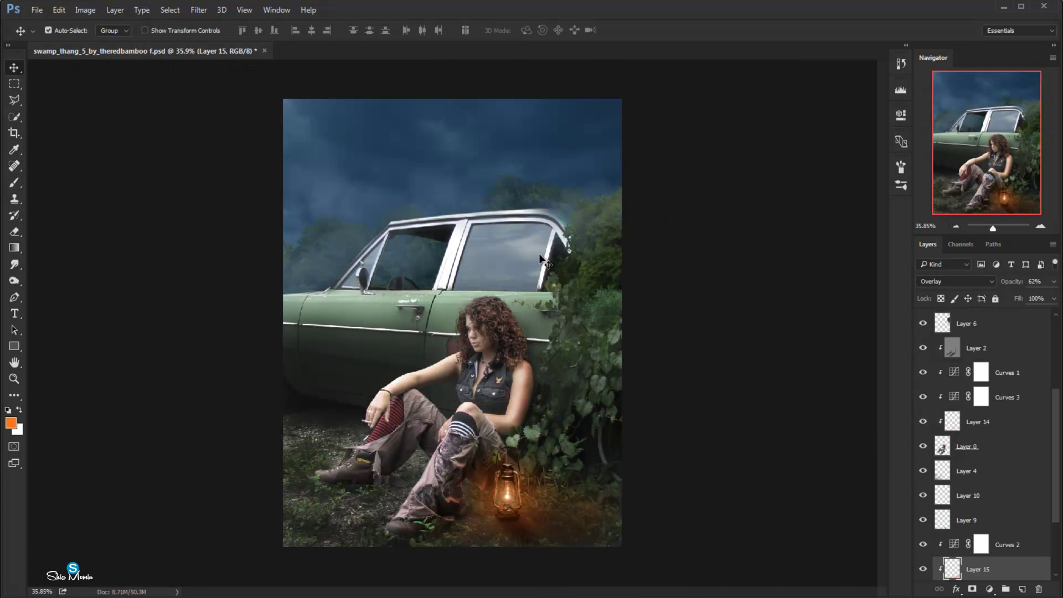
scroll(557, 285, "down", 1)
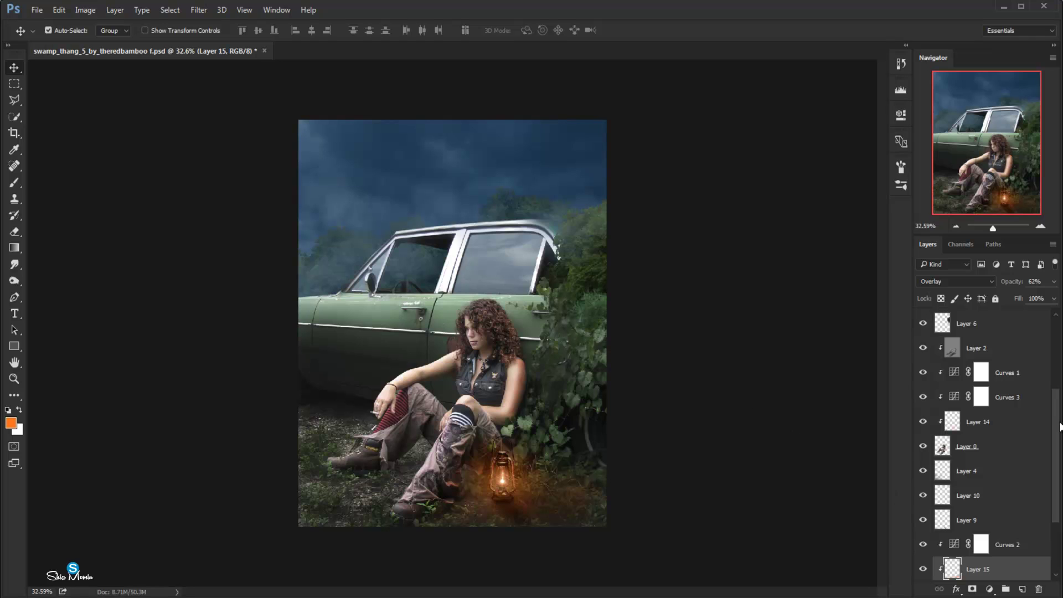
scroll(1060, 426, "up", 3)
scroll(1059, 427, "up", 2)
Step: Add an Exposure 1 adjustment layer above Layer 13 with exposure around -0.33
left_click(1020, 327)
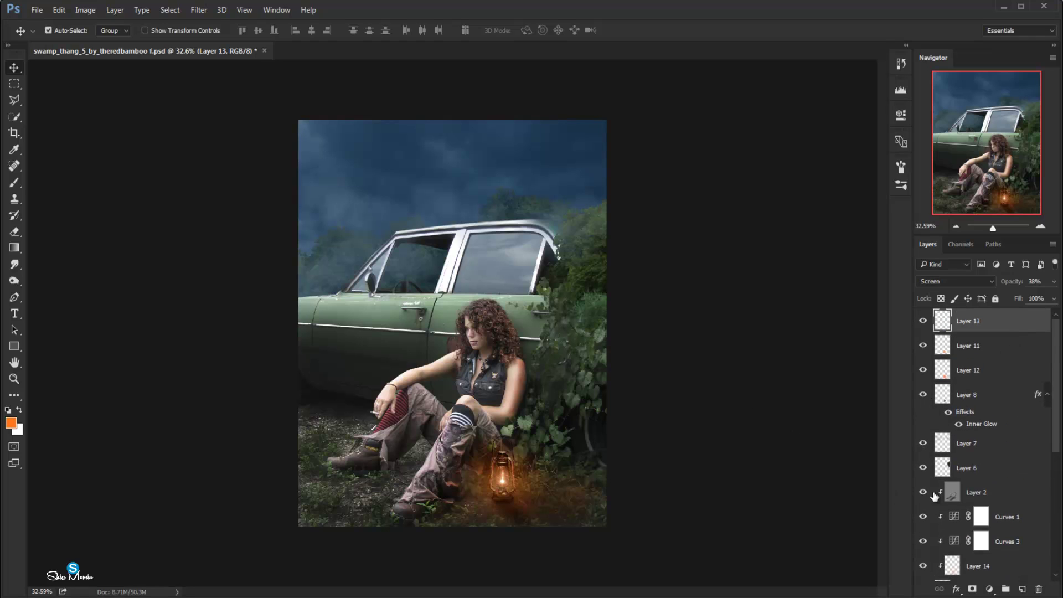
left_click(990, 590)
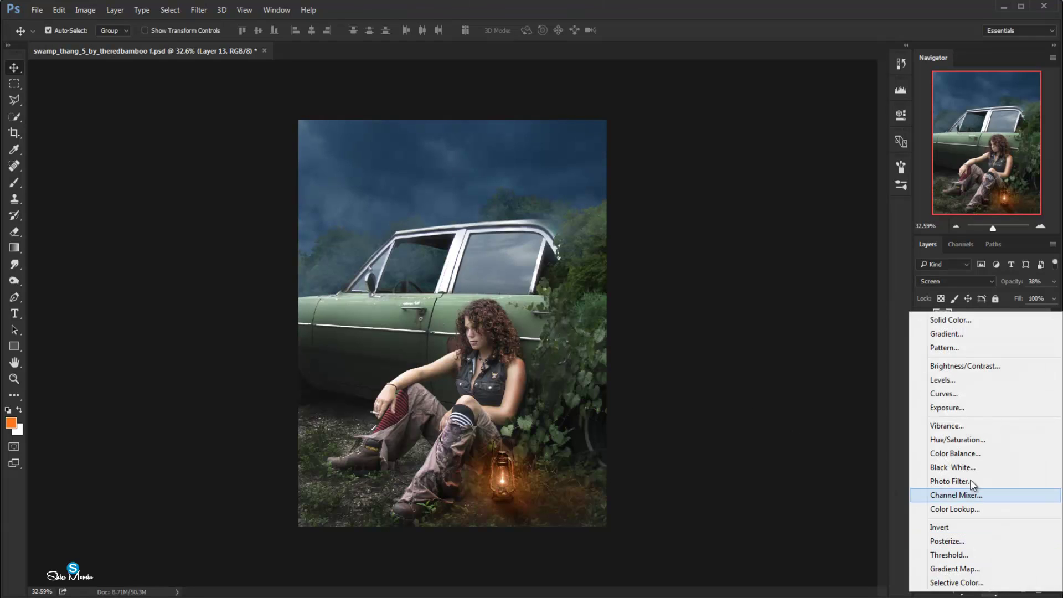
left_click(947, 407)
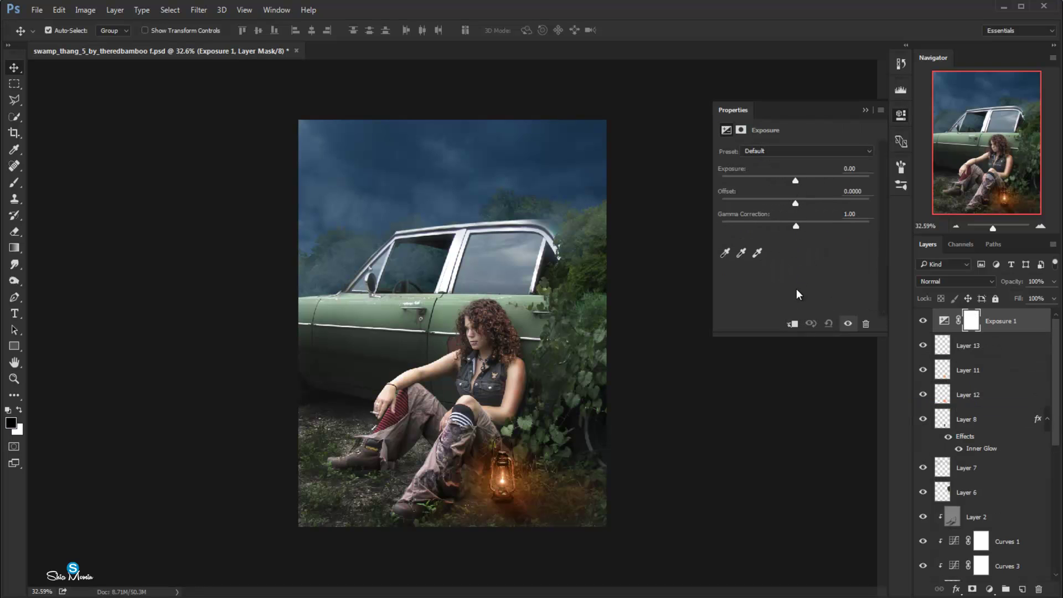
left_click_drag(795, 181, 791, 180)
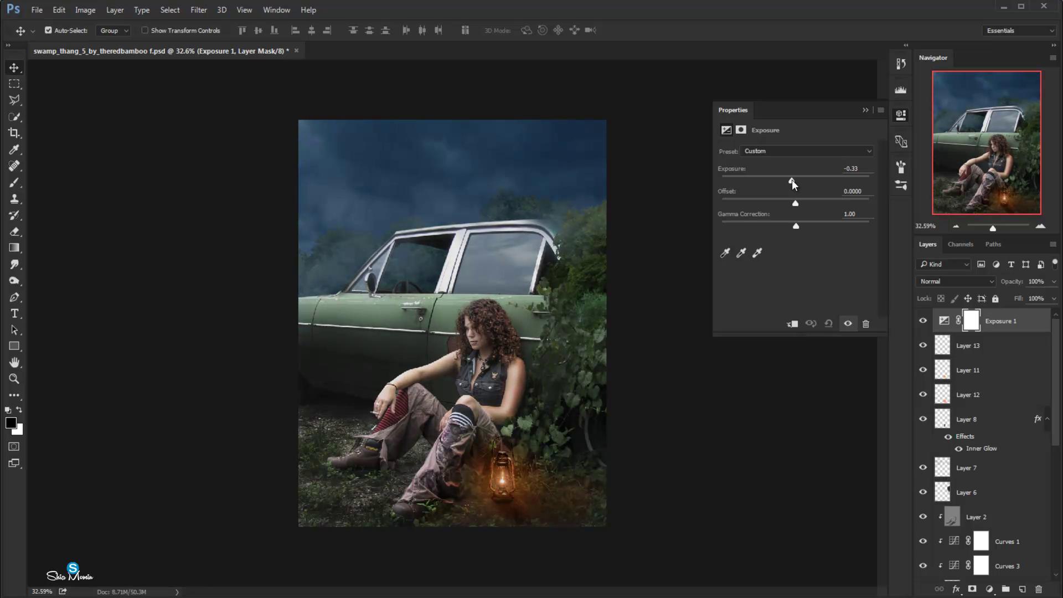
left_click(865, 110)
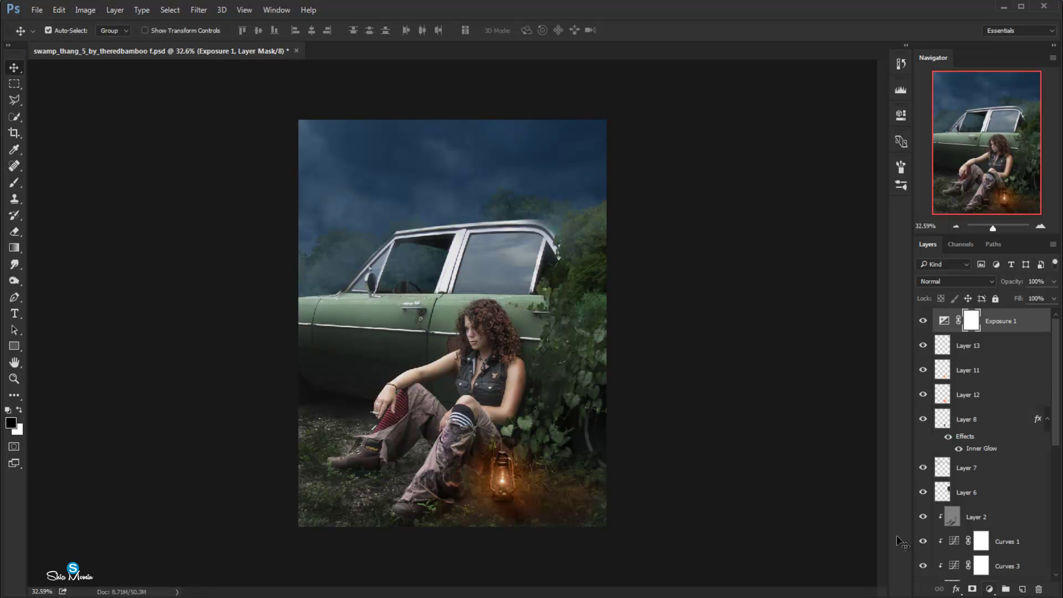
left_click(835, 407)
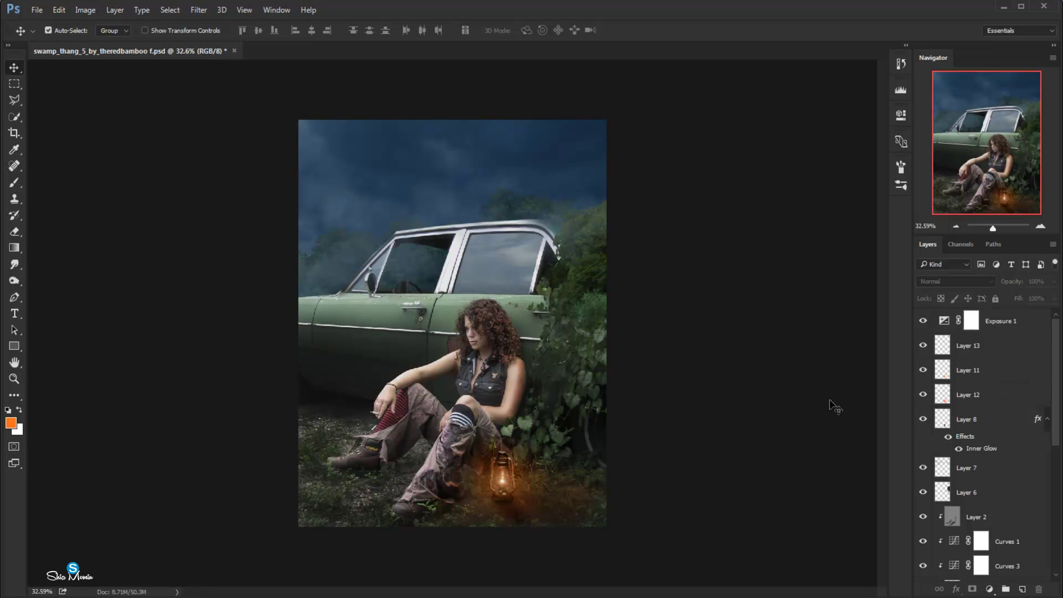
left_click(984, 321)
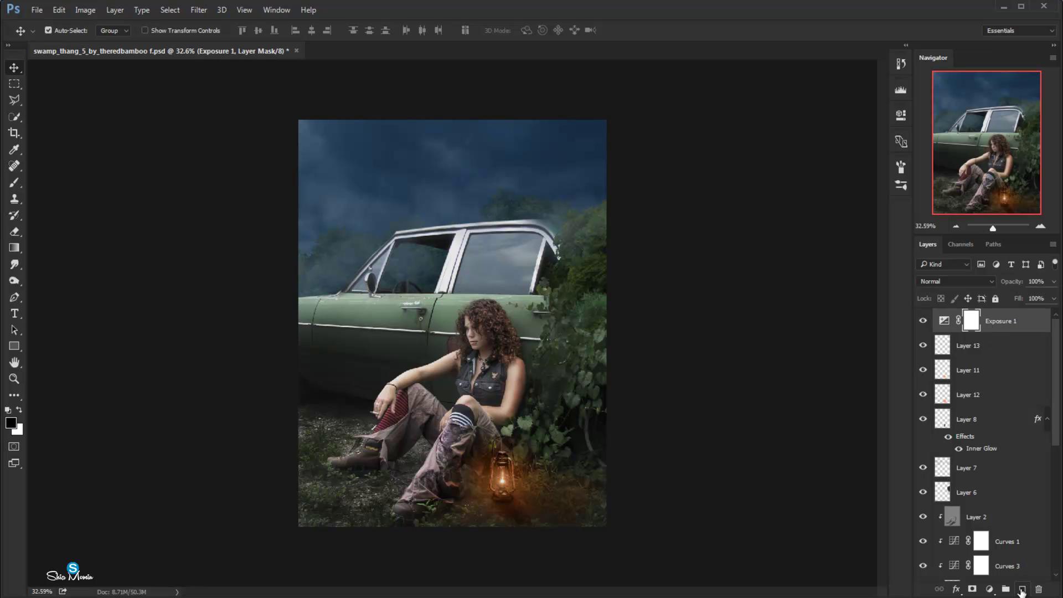
Step: Add a black 000000 Solid Color fill layer in Normal mode at 41% opacity
left_click(991, 590)
left_click(941, 319)
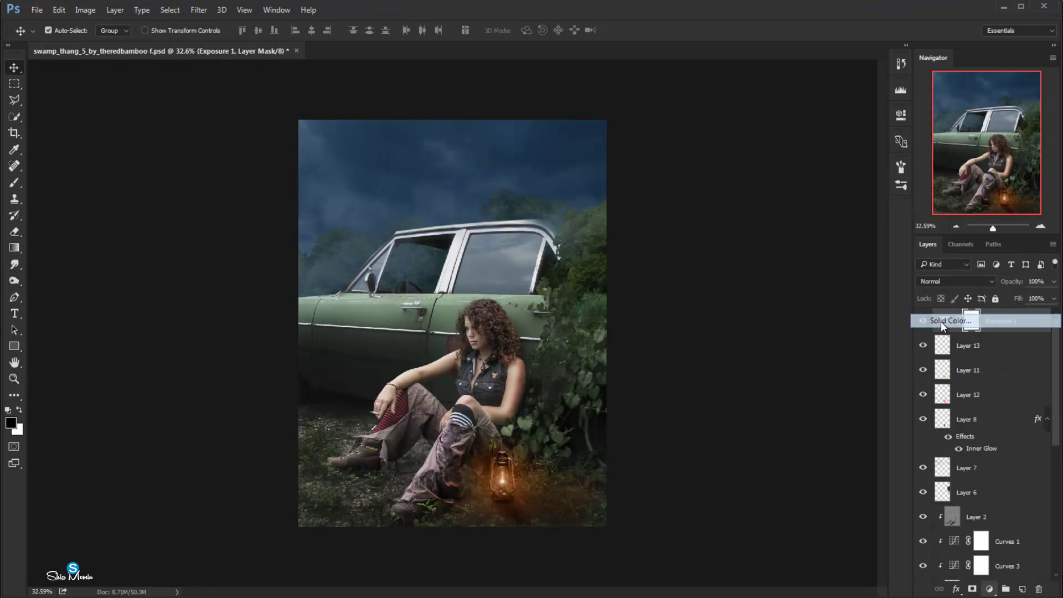
type("000000")
left_click(815, 315)
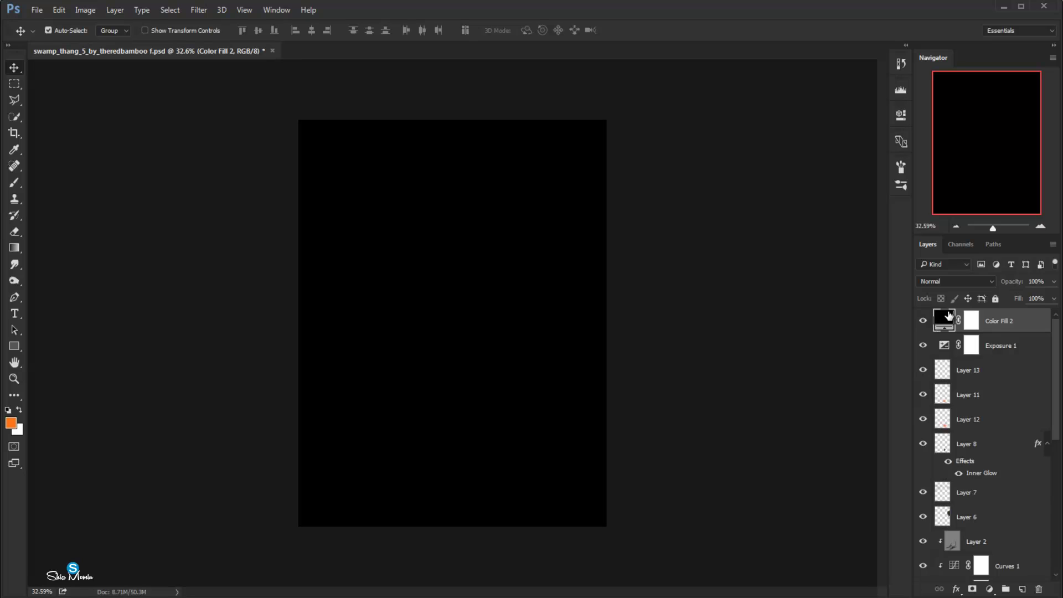
left_click(955, 282)
key("Escape")
left_click(1054, 281)
left_click_drag(1054, 298, 1021, 299)
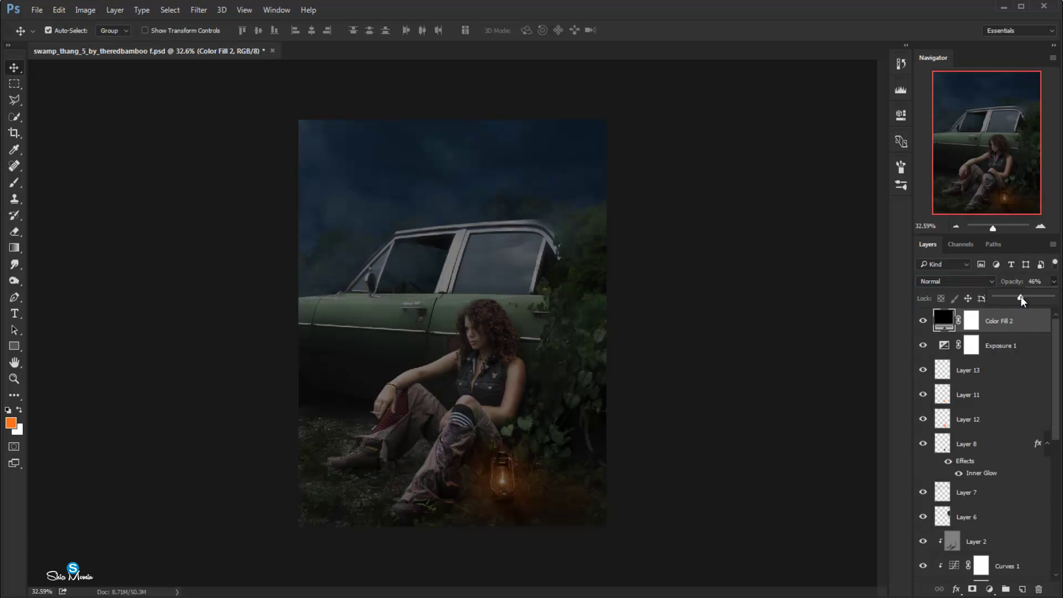
Step: Brush the Color Fill 2 mask to uncover the car door and woman, then scale the mask up
left_click(14, 183)
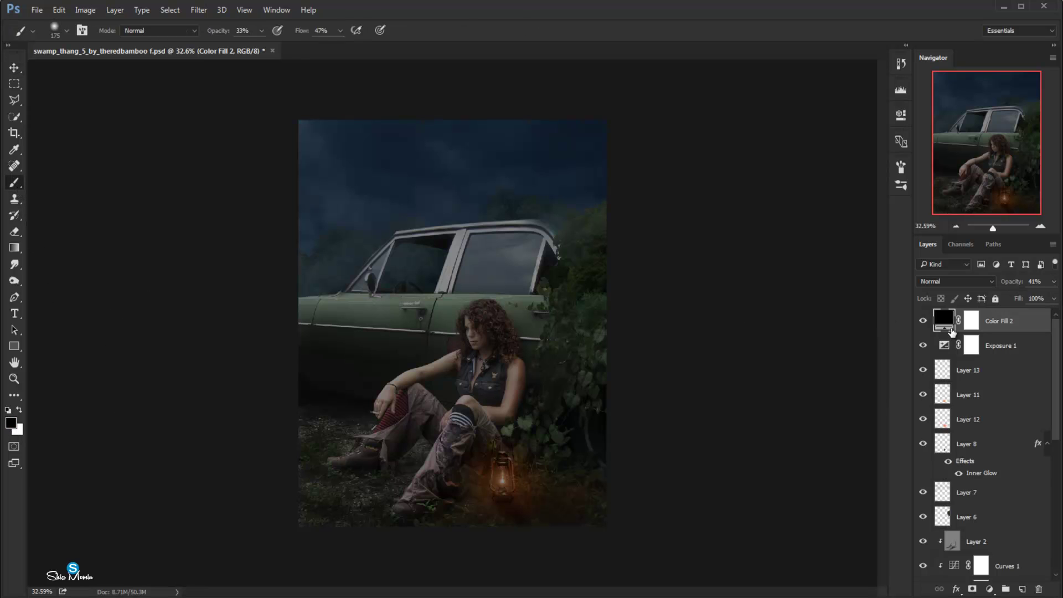
left_click(971, 321)
key("bracketright")
key("bracketright")
key("bracketright")
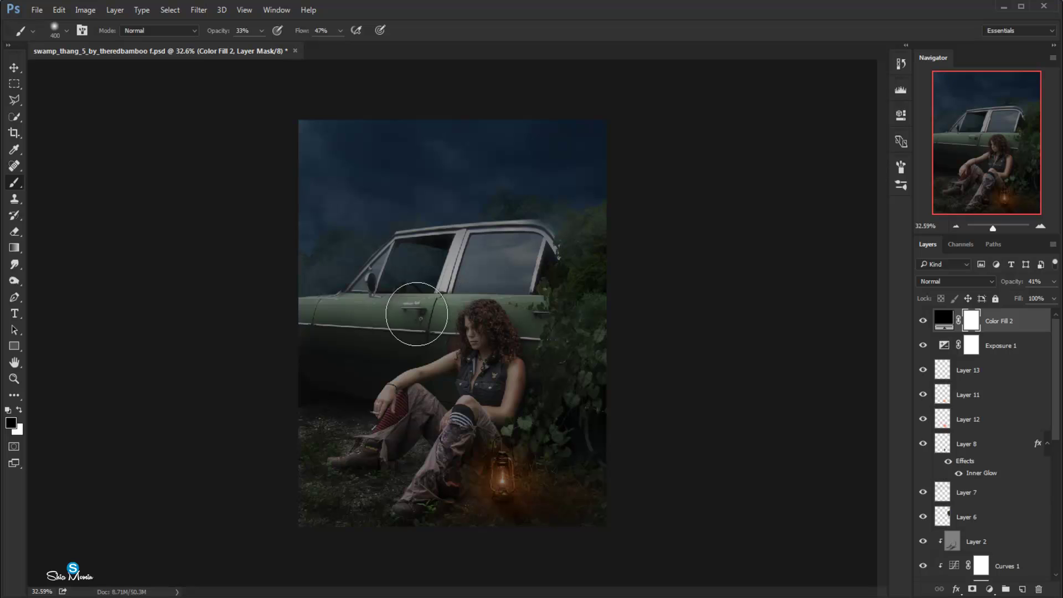
mouse_move(416, 314)
left_mouse_down()
mouse_move(380, 304)
mouse_move(451, 328)
left_mouse_up()
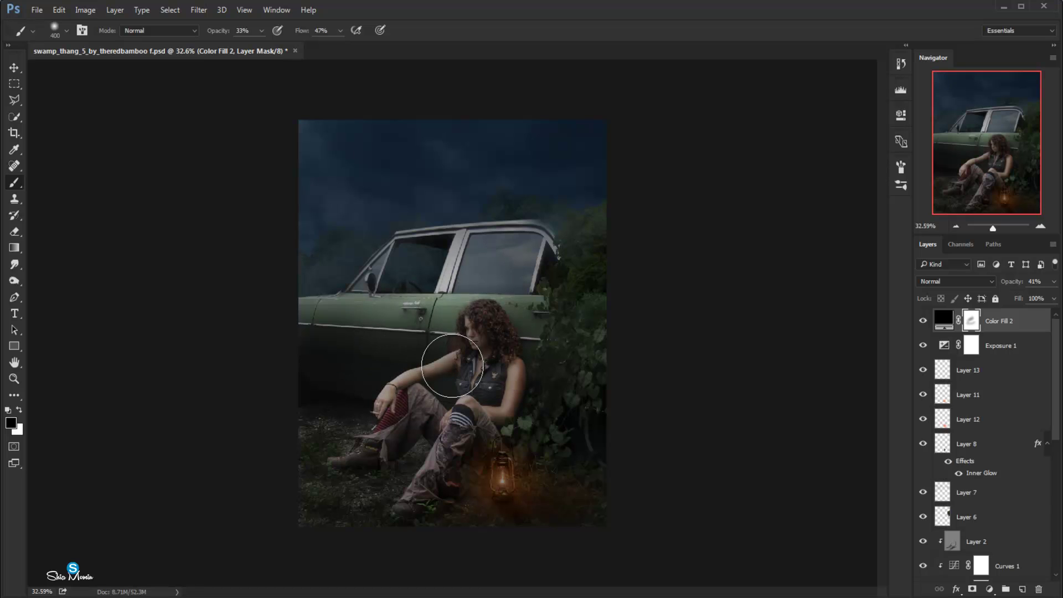
left_click(262, 31)
left_click(340, 31)
left_click_drag(349, 53, 373, 53)
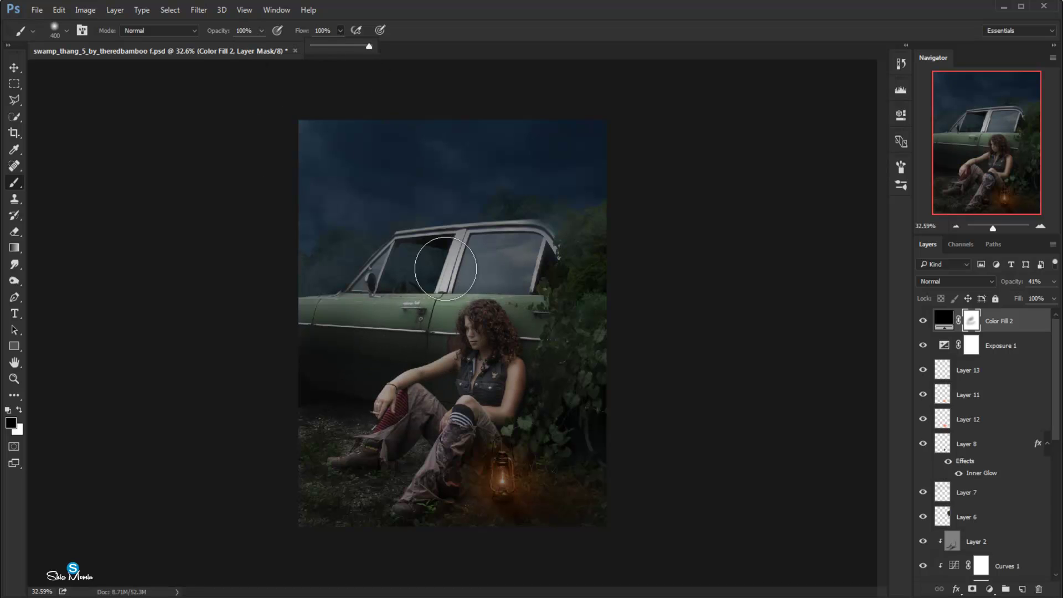
key("bracketright")
key("bracketright")
key("bracketright")
left_click(450, 296)
left_click_drag(451, 297, 432, 337)
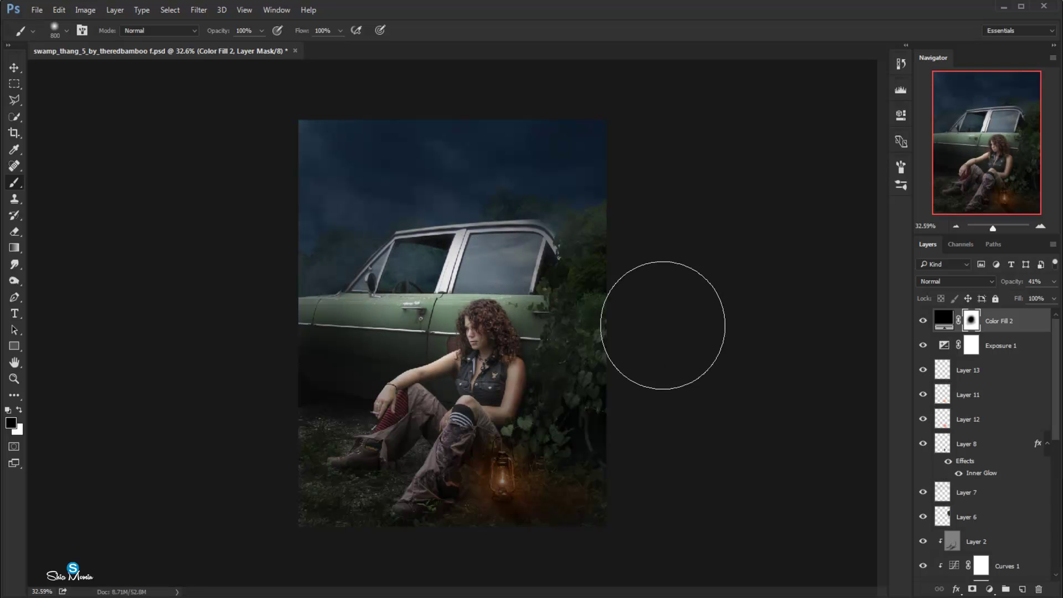
key("ctrl+t")
left_click_drag(578, 165, 643, 93)
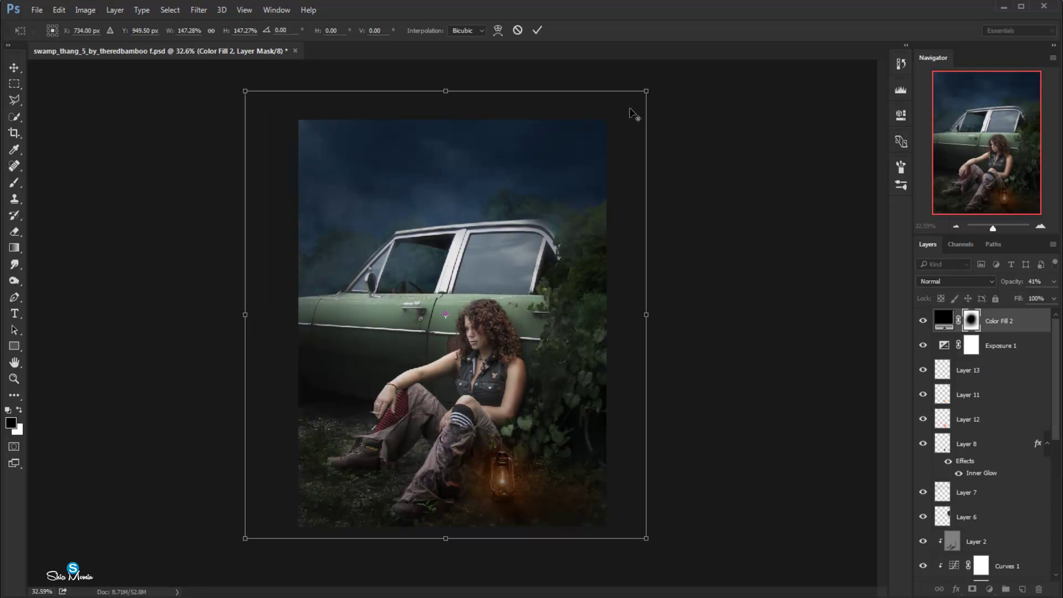
Step: Stretch the Color Fill 2 mask upward, left and right, and commit the transform
left_click_drag(446, 92, 445, 49)
key("ctrl+minus")
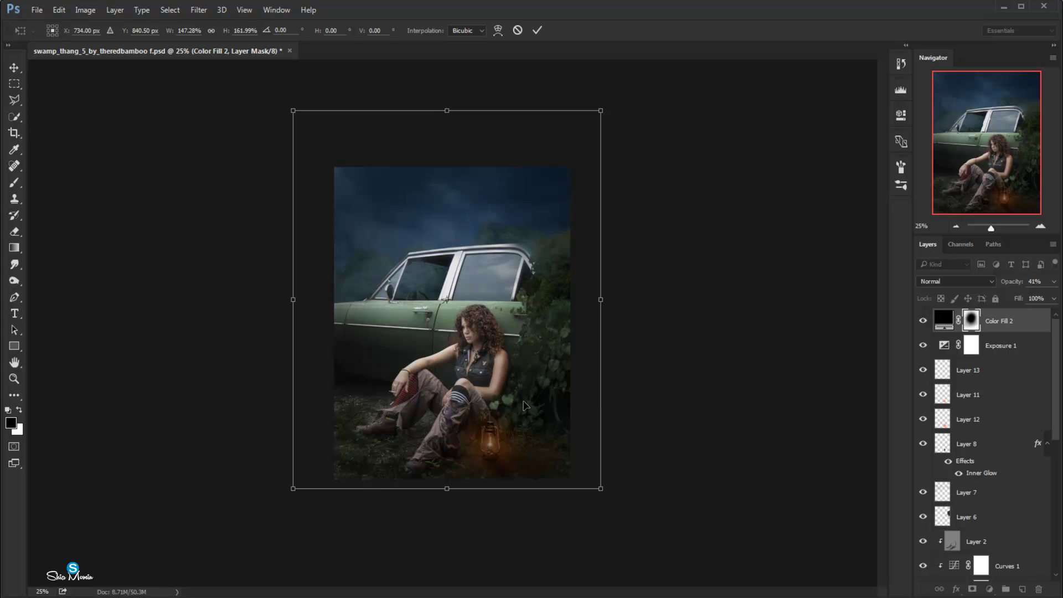
key("ctrl+minus")
left_click_drag(449, 180, 449, 138)
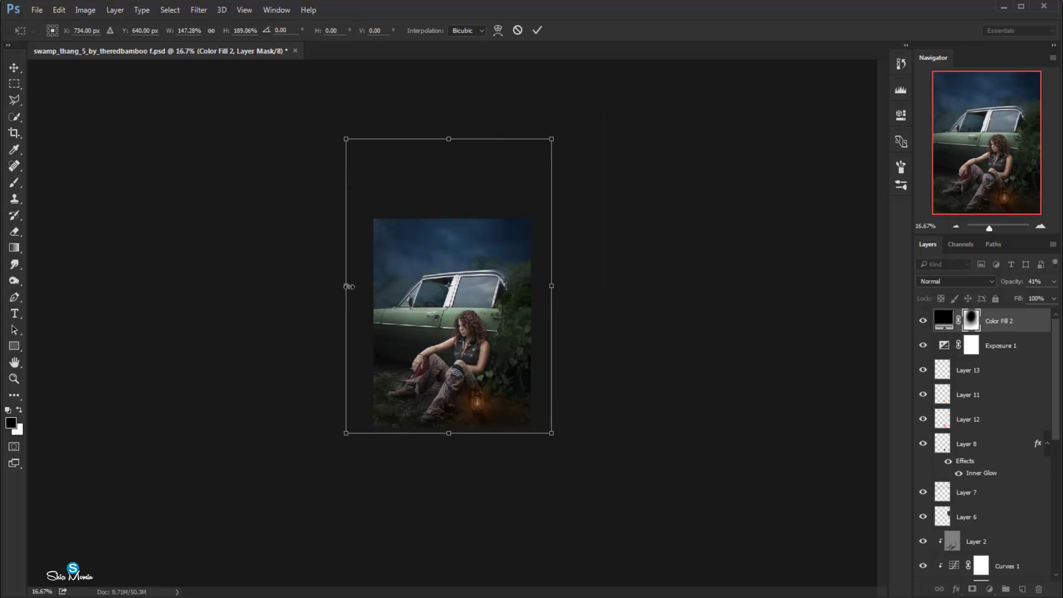
left_click_drag(346, 286, 320, 286)
left_click_drag(551, 286, 566, 283)
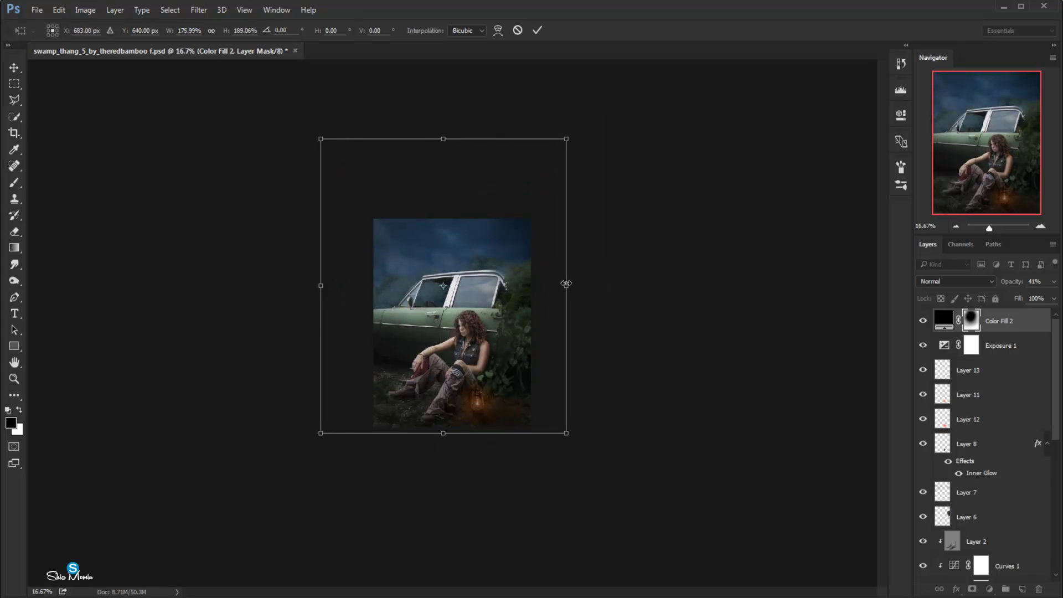
left_click(538, 30)
Step: With brush opacity 58% and flow 70%, clear the mask around the lantern glow
key("b")
scroll(515, 332, "up", 3)
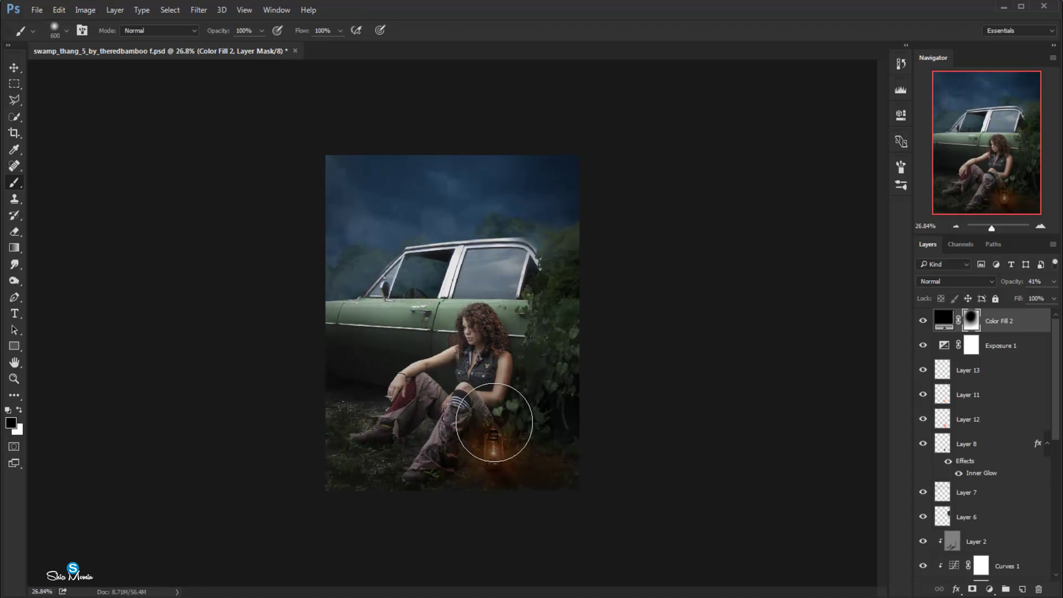
left_click(261, 31)
left_click_drag(263, 46, 239, 46)
left_click(340, 31)
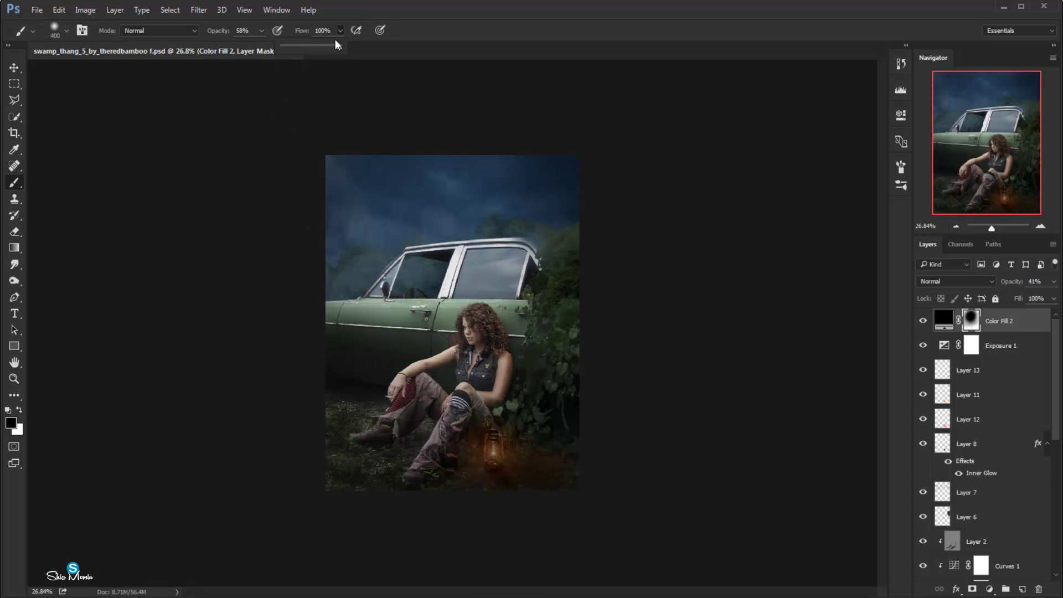
left_click_drag(340, 46, 322, 46)
mouse_move(463, 412)
left_mouse_down()
mouse_move(486, 456)
mouse_move(510, 458)
mouse_move(510, 422)
left_mouse_up()
key("bracketright")
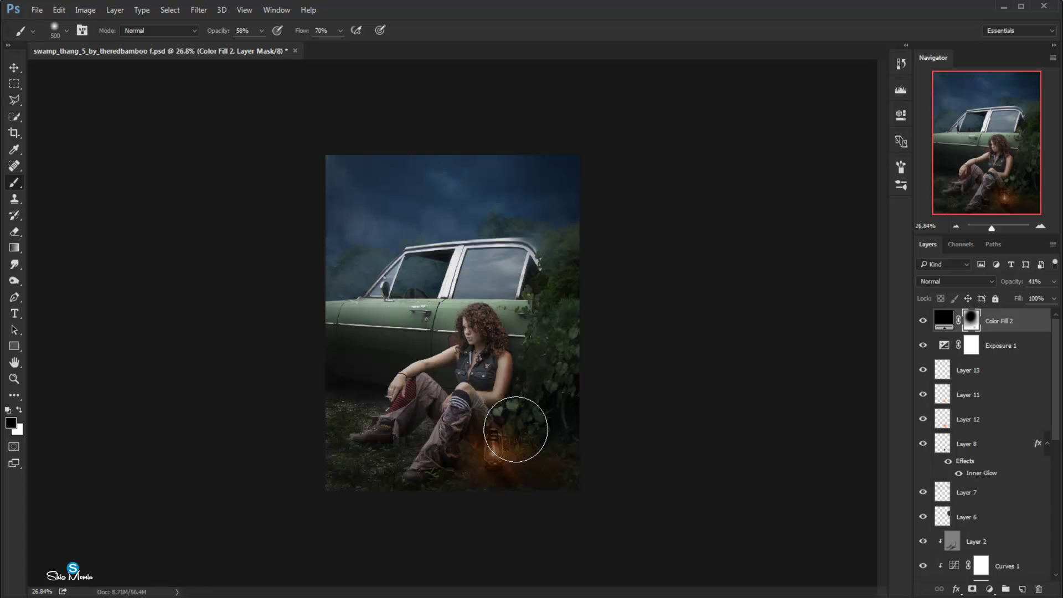
mouse_move(432, 449)
left_mouse_down()
mouse_move(416, 434)
mouse_move(527, 427)
mouse_move(530, 455)
left_mouse_up()
key("bracketleft")
key("bracketleft")
key("bracketleft")
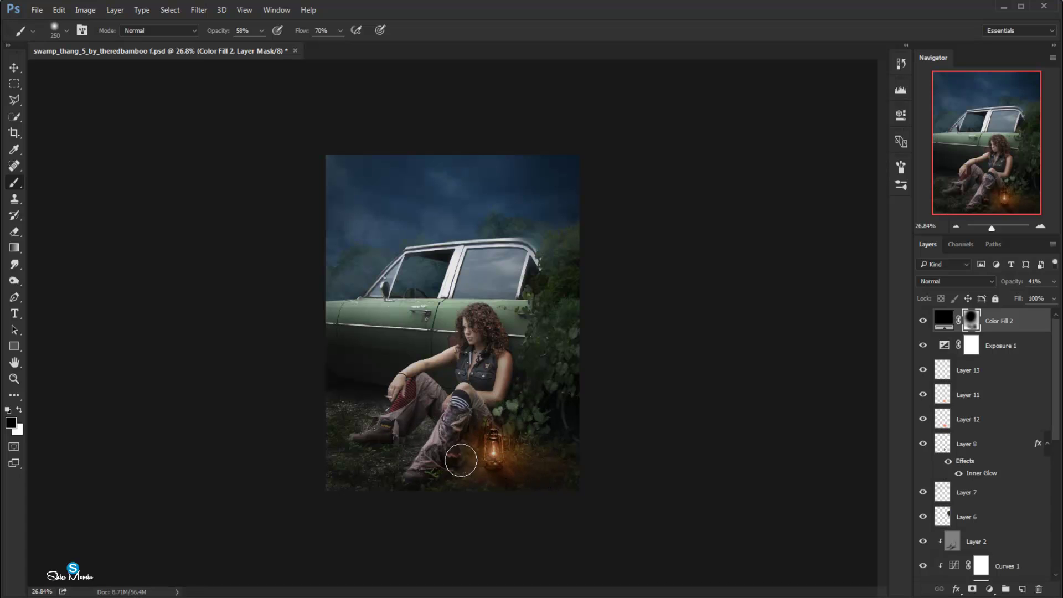
scroll(533, 419, "up", 3)
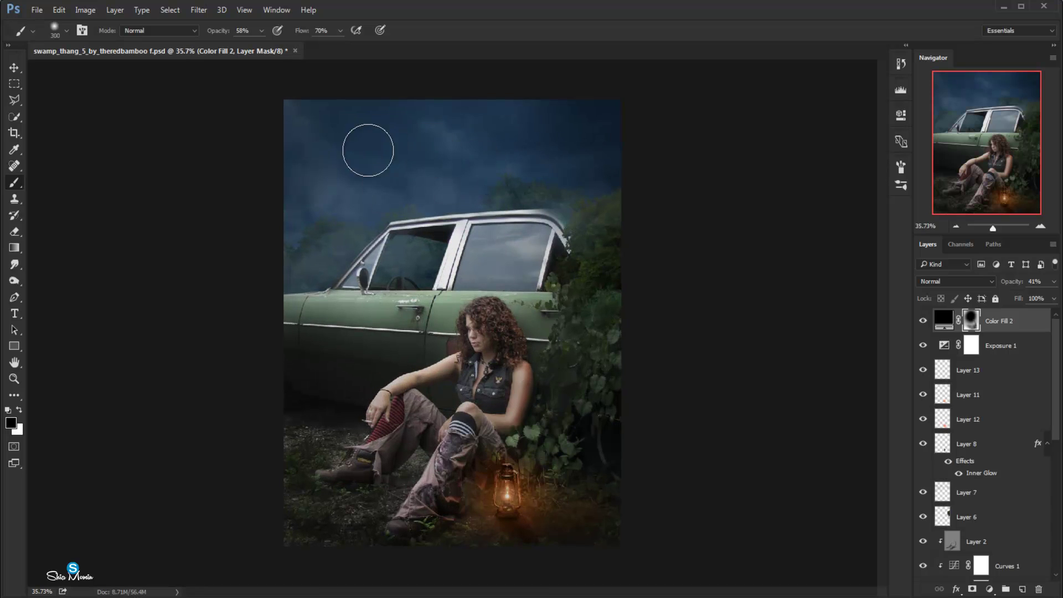
key("bracketright")
Step: Switch to the Move tool and scroll through the Layers panel
left_click(14, 67)
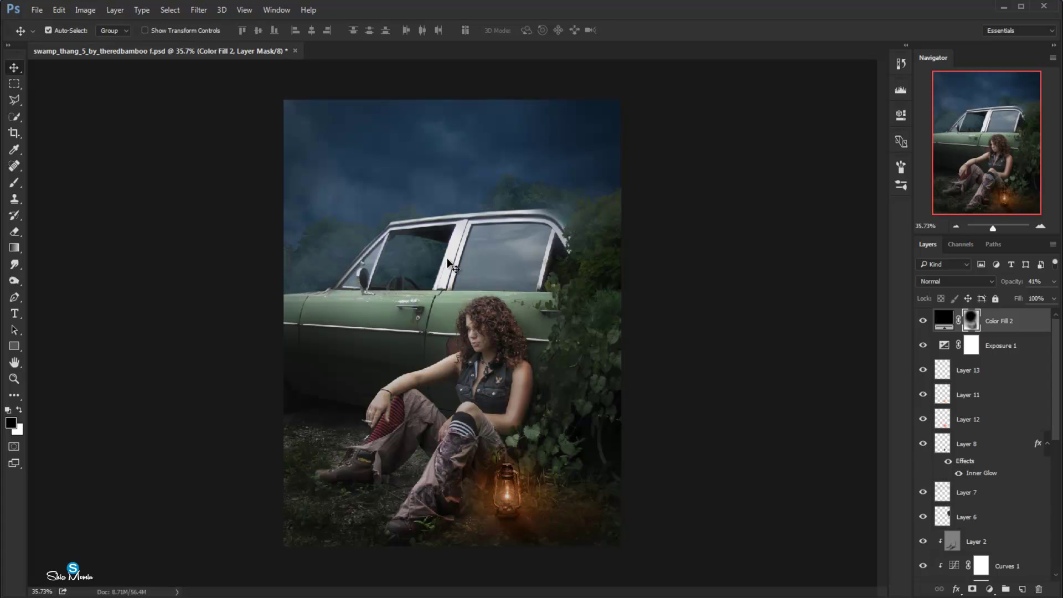
scroll(449, 264, "down", 1)
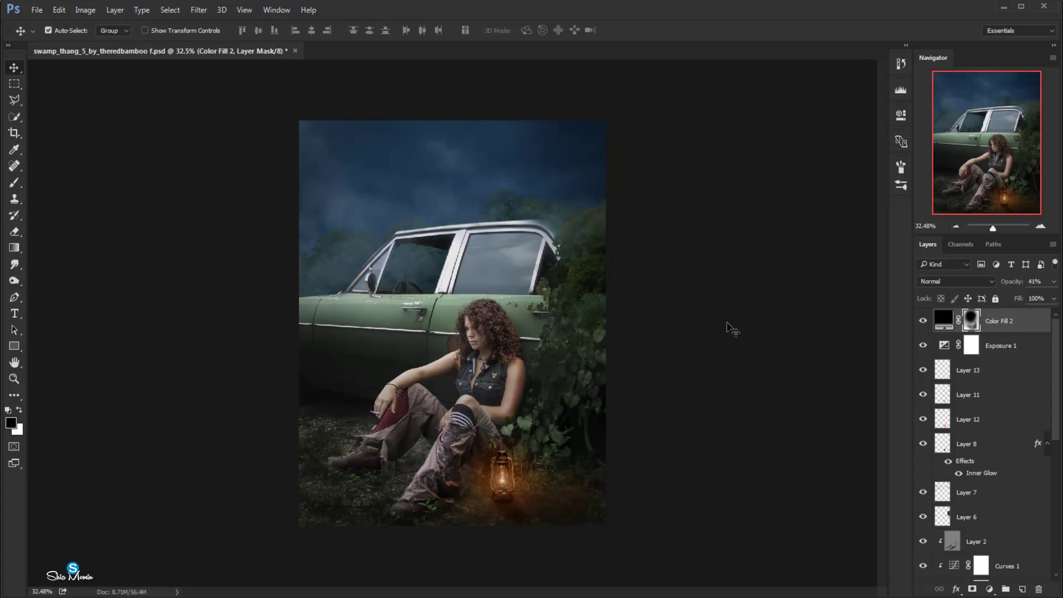
scroll(659, 306, "down", 1)
scroll(657, 305, "up", 1)
scroll(674, 311, "up", 1)
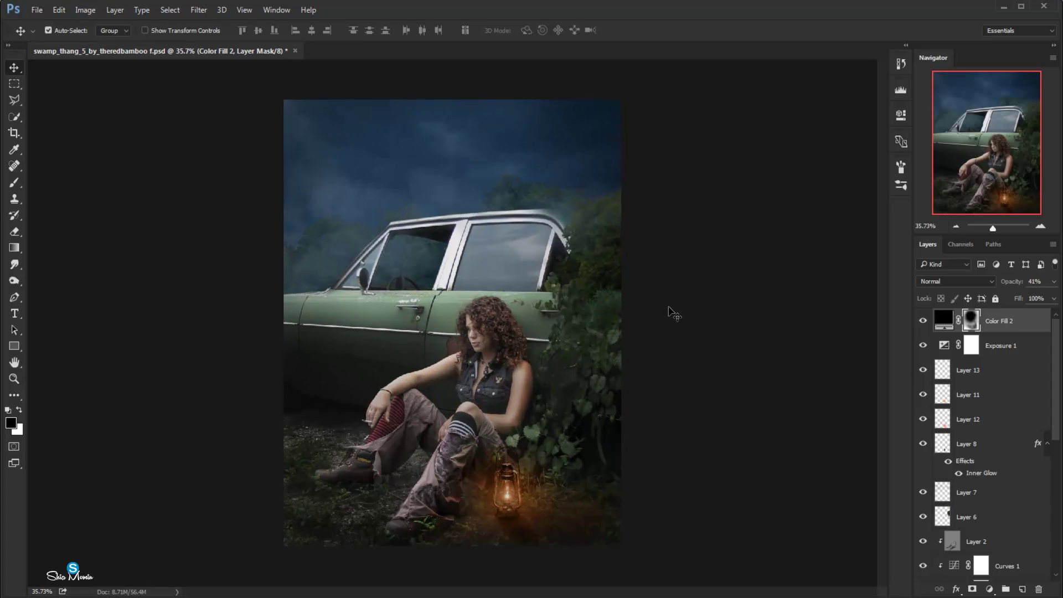
scroll(674, 310, "down", 1)
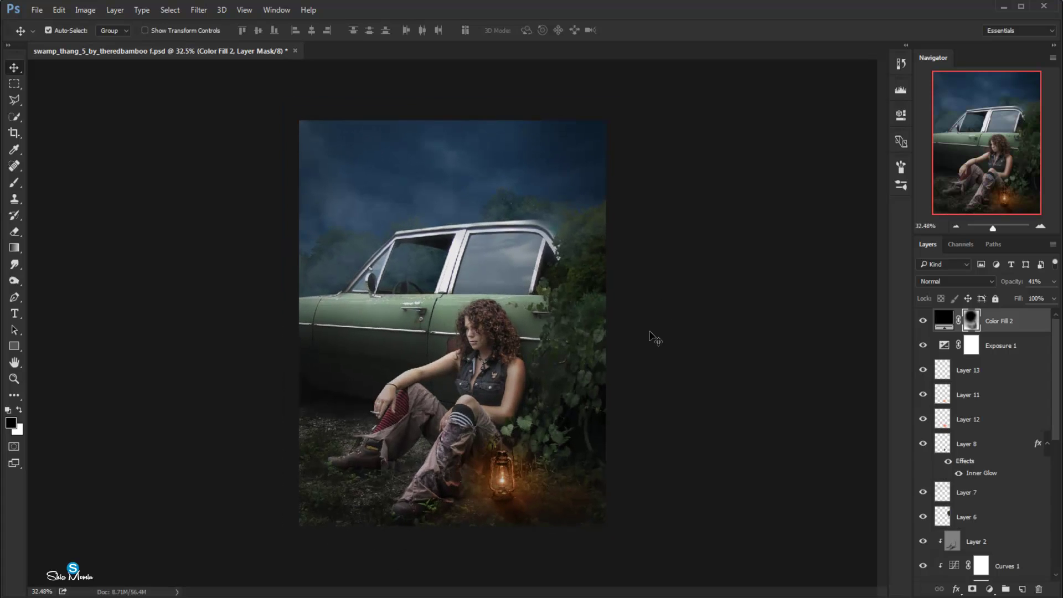
Step: Add a reversed radial Violet, Orange Gradient Fill, centred low near the lantern at 78% scale
left_click(989, 589)
left_click(943, 330)
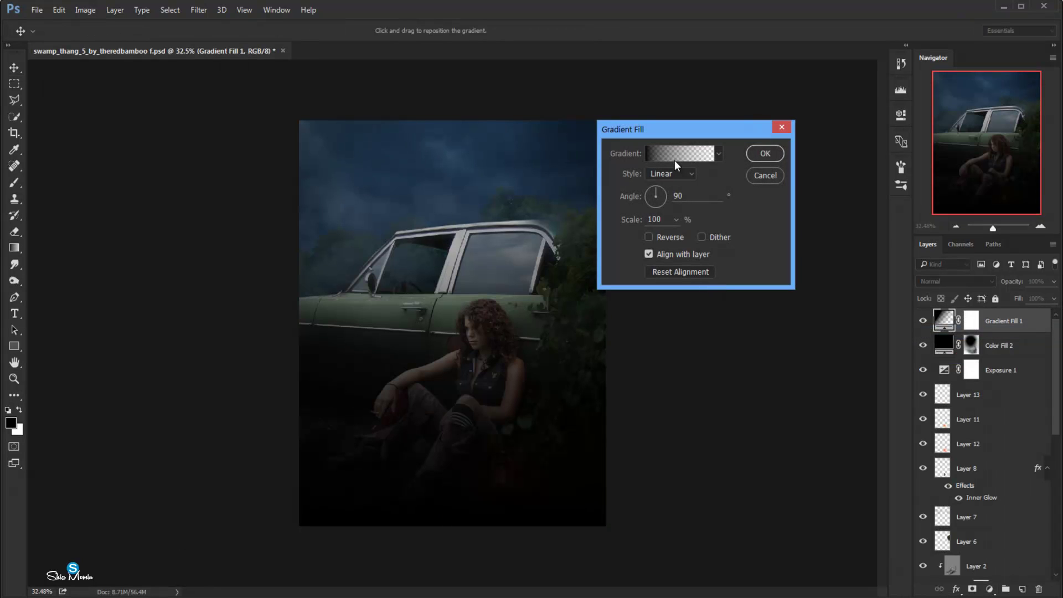
left_click(675, 154)
left_click(722, 288)
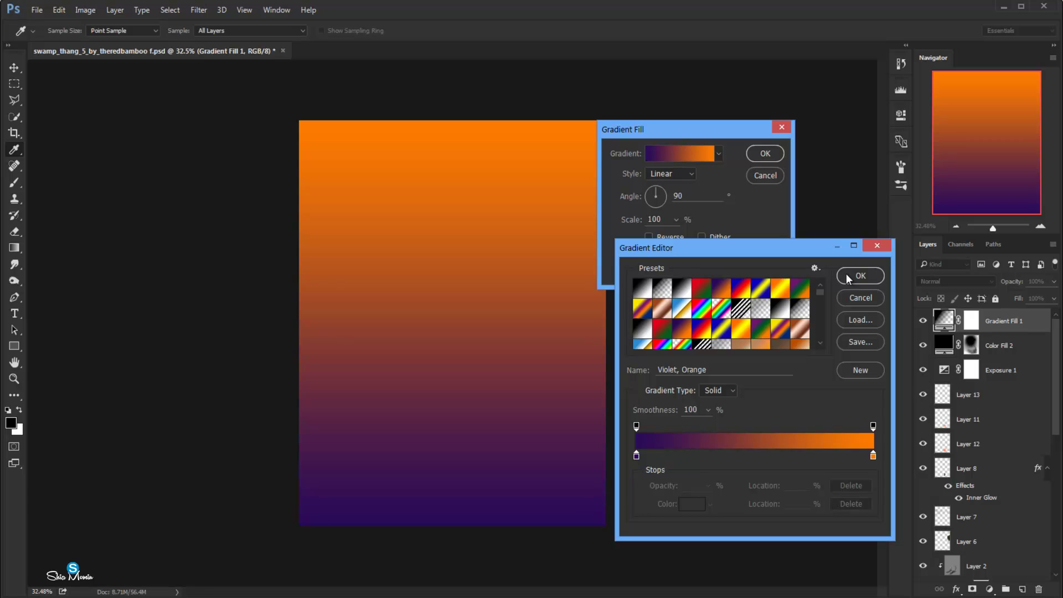
left_click(851, 277)
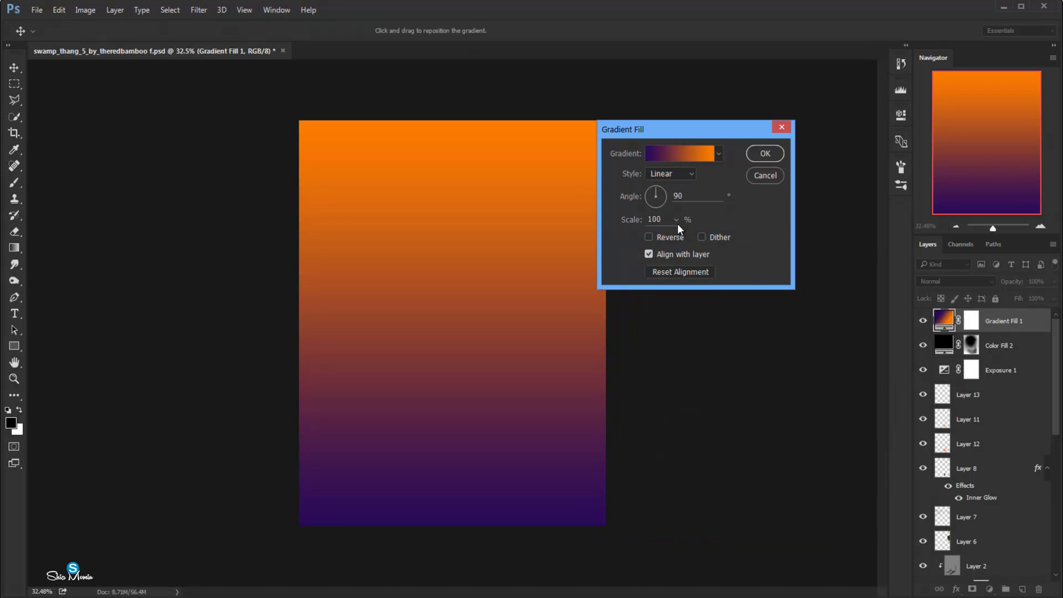
left_click(670, 174)
left_click(649, 237)
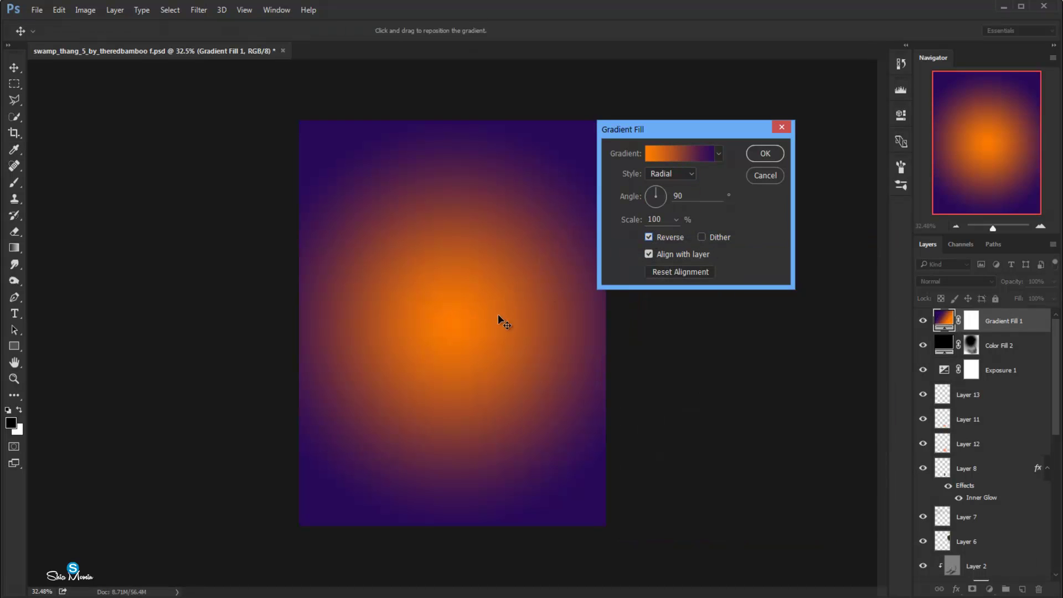
mouse_move(497, 314)
left_mouse_down()
mouse_move(476, 297)
mouse_move(520, 410)
left_mouse_up()
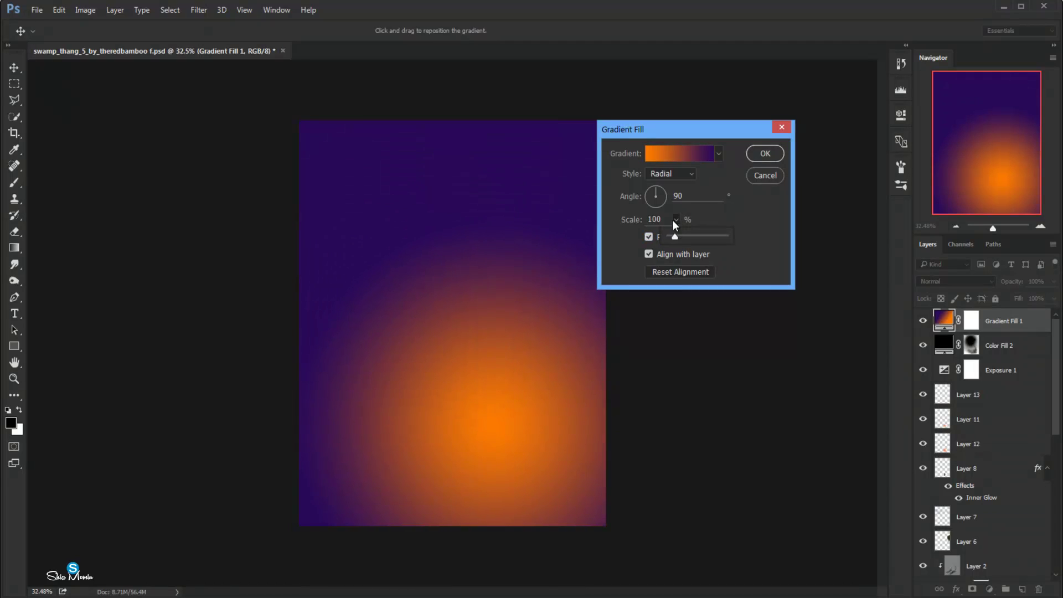
left_click_drag(678, 235, 677, 236)
left_click(765, 153)
Step: Set the Gradient Fill 1 layer's blend mode to Soft Light
left_click(943, 281)
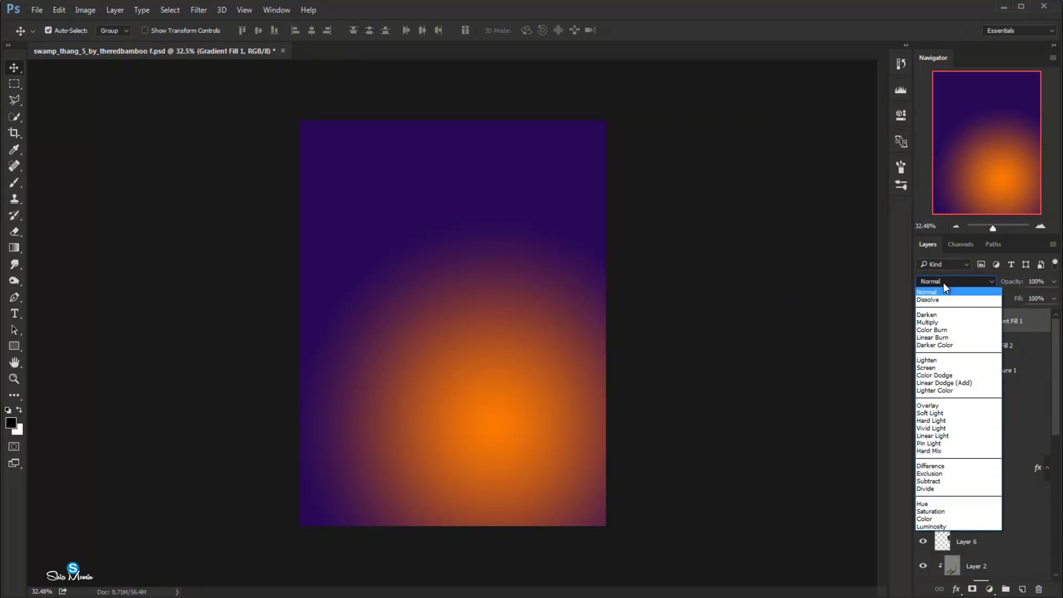
left_click(936, 413)
key("ctrl+z")
key("ctrl+z")
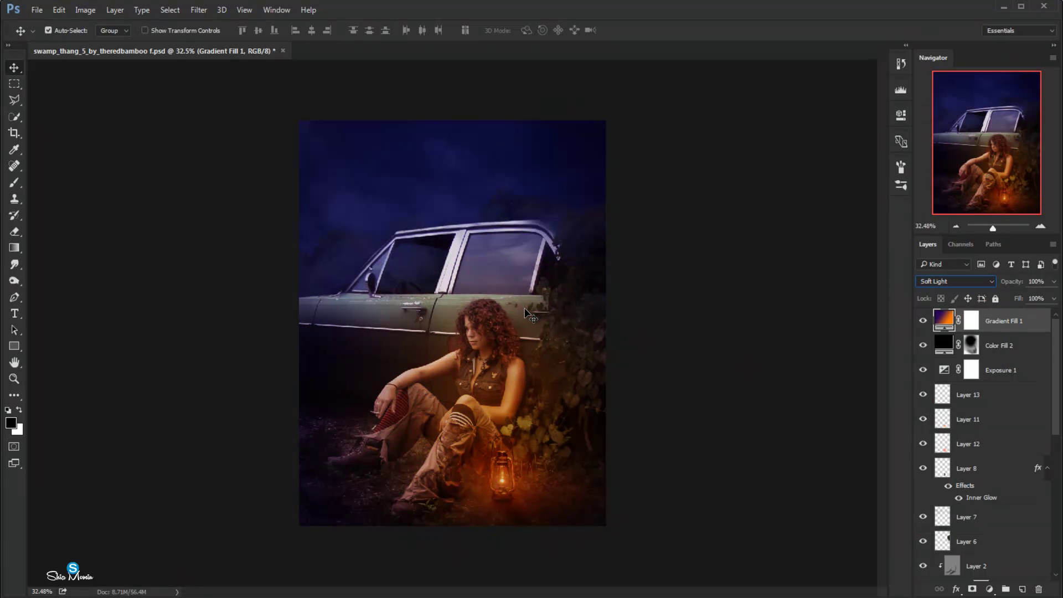
left_click(929, 281)
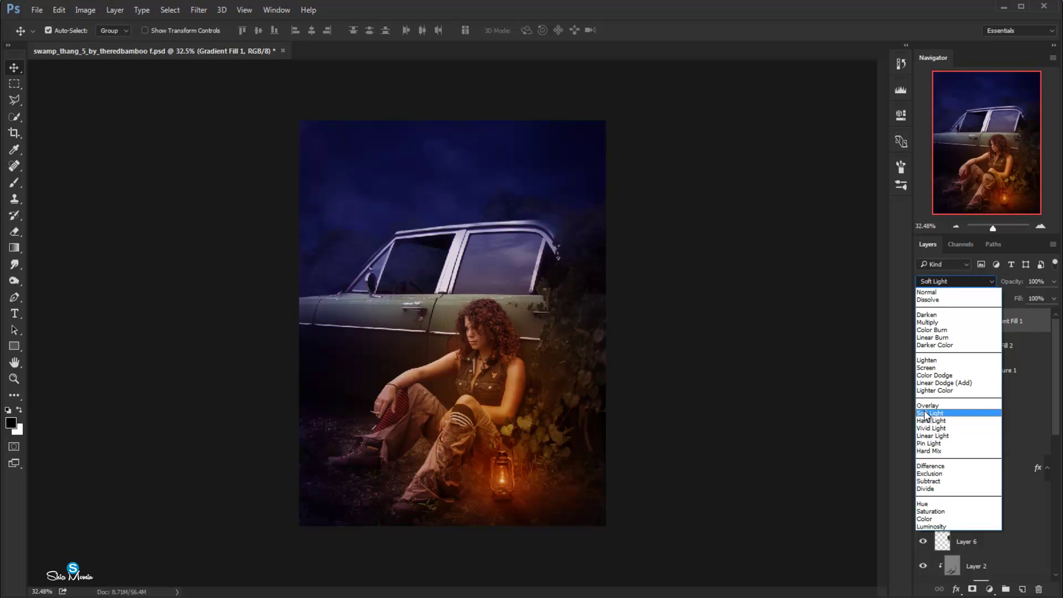
left_click(930, 415)
left_click(754, 356)
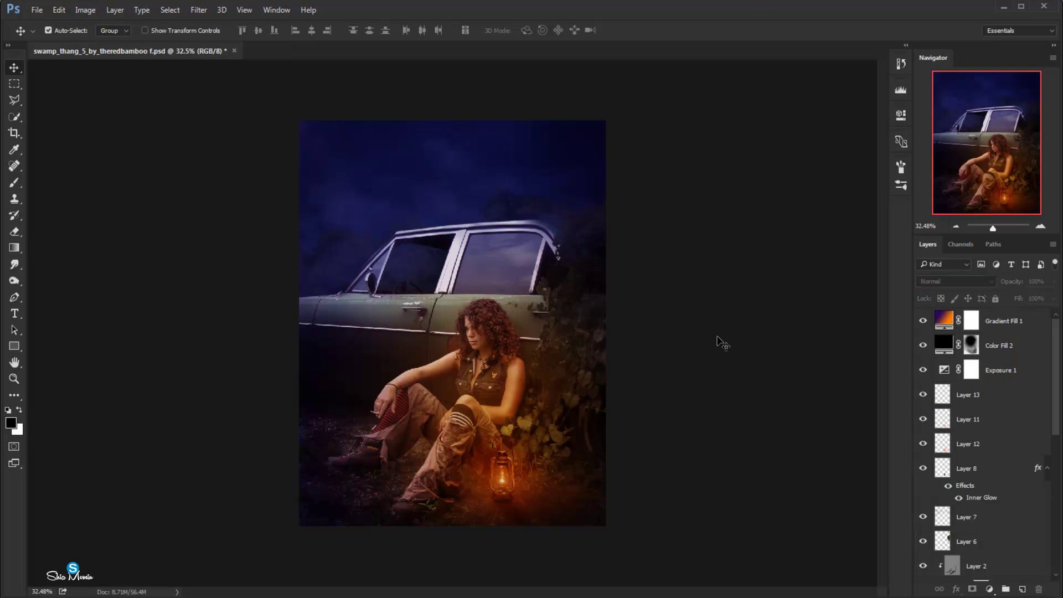
left_click(996, 326)
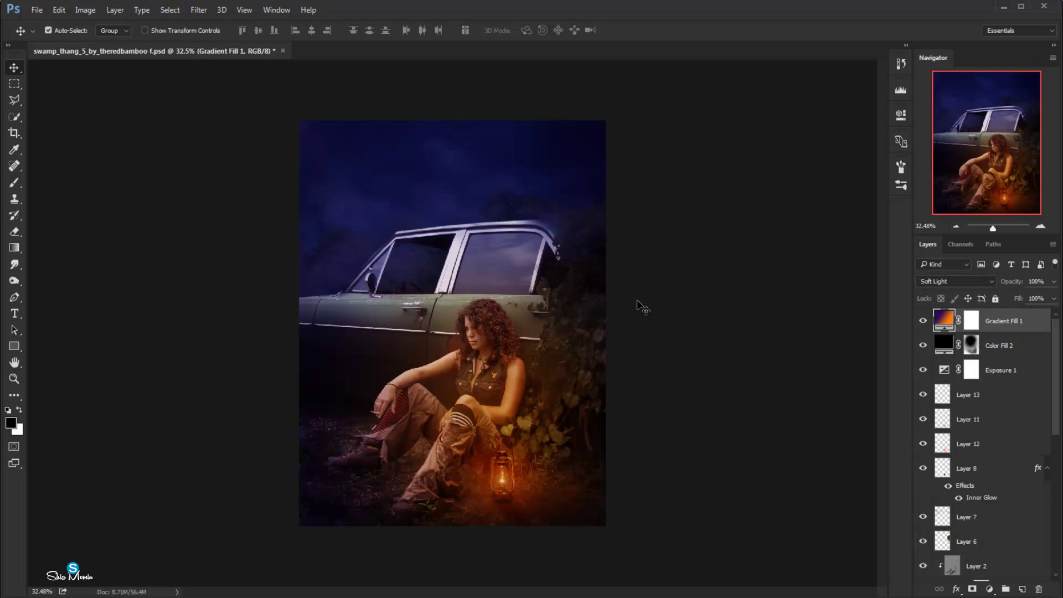
Step: Inspect the tint on the woman up close, then lower Gradient Fill 1 opacity to 34%
left_click(15, 380)
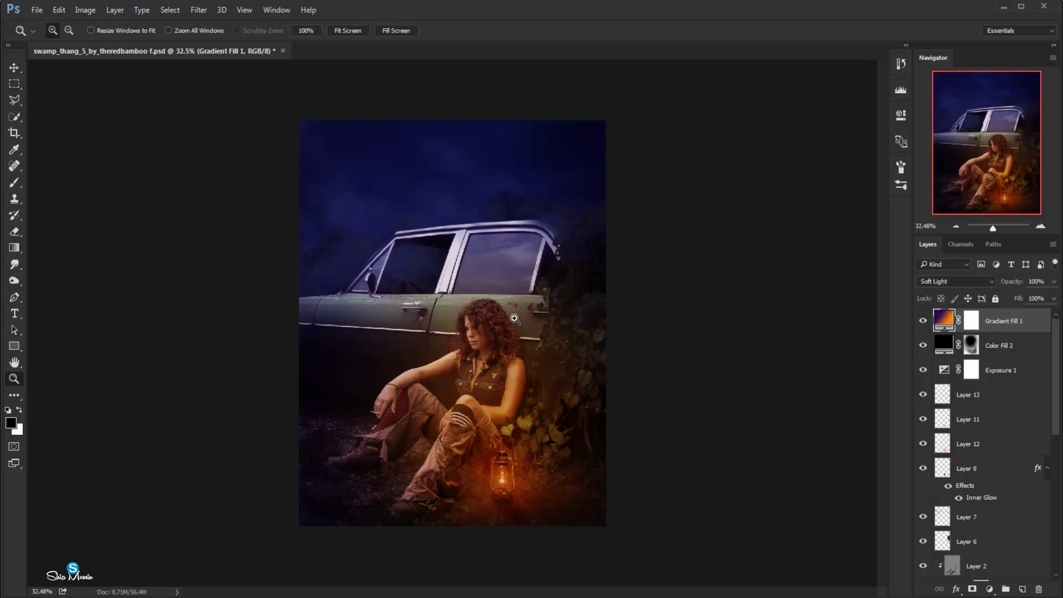
left_click_drag(297, 351, 610, 456)
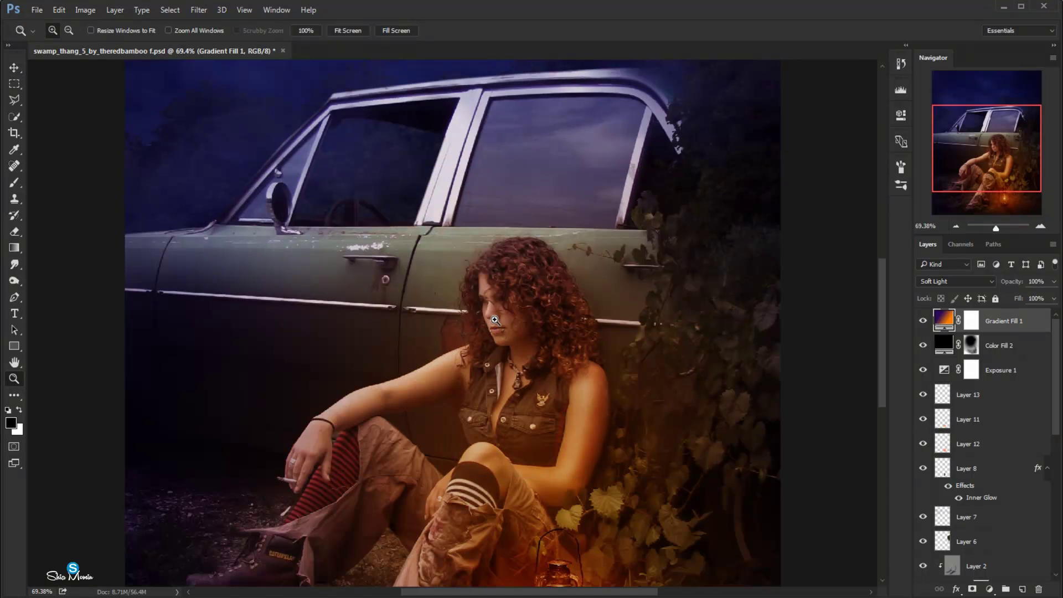
key("v")
key("ctrl+minus")
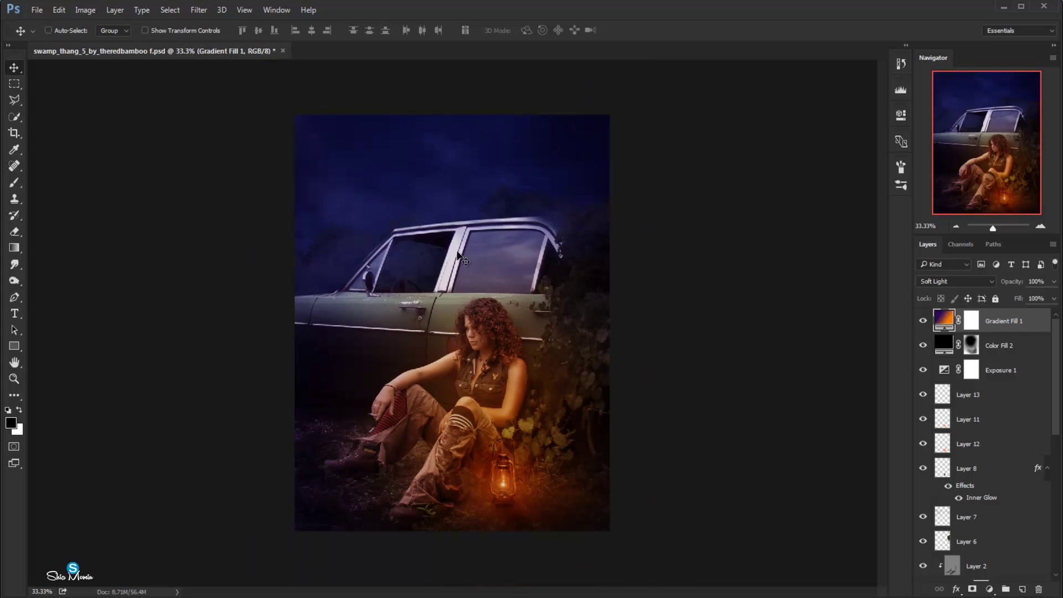
left_click_drag(1020, 297, 1015, 300)
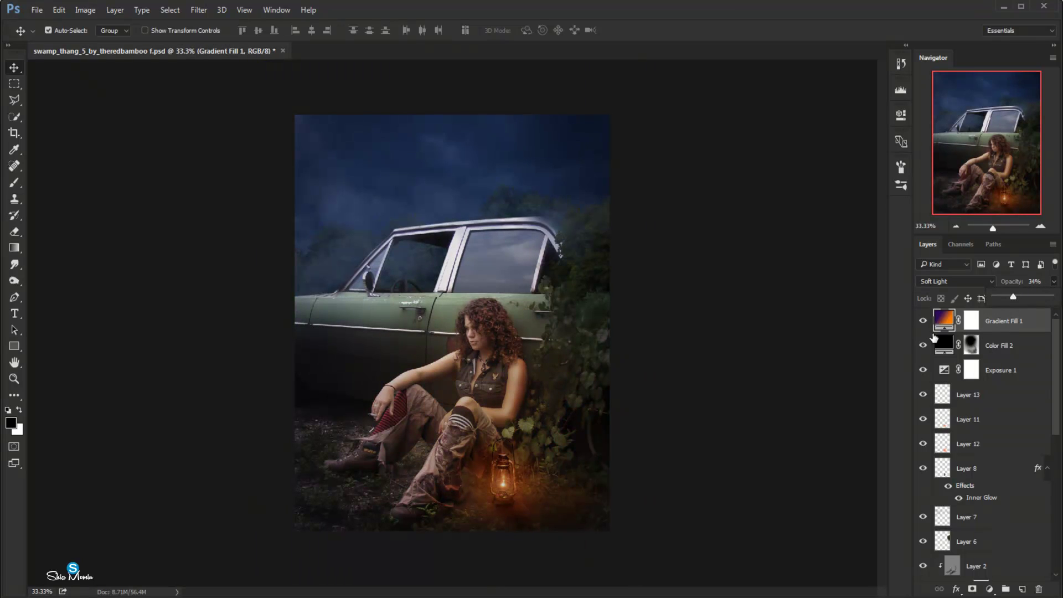
left_click(923, 321)
left_click(923, 321)
left_click(970, 321)
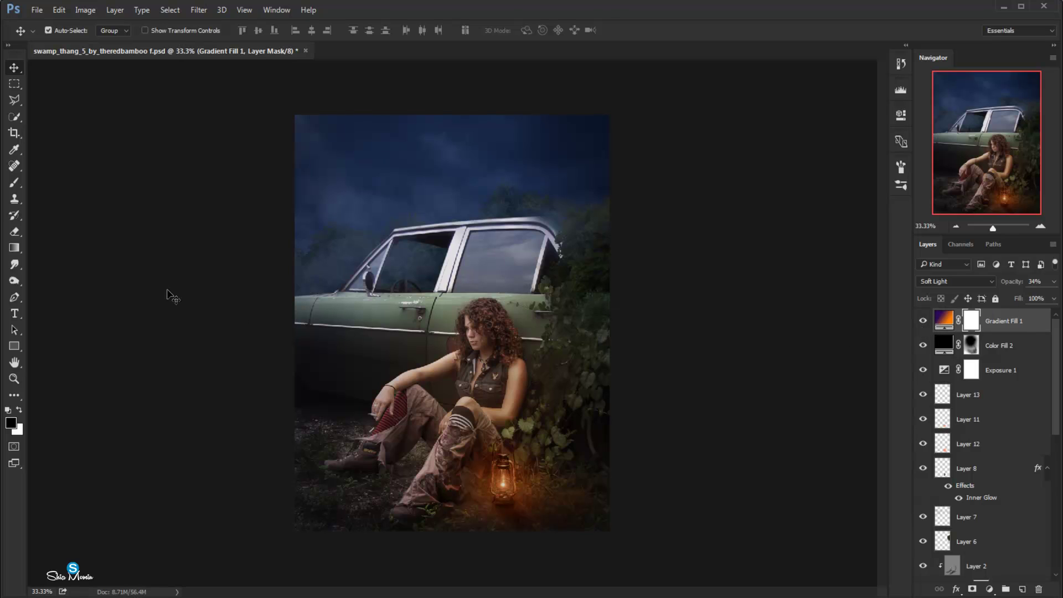
Step: Brush Gradient Fill 1's mask to hide the orange glow in the upper-left sky and above the car roof
key("e")
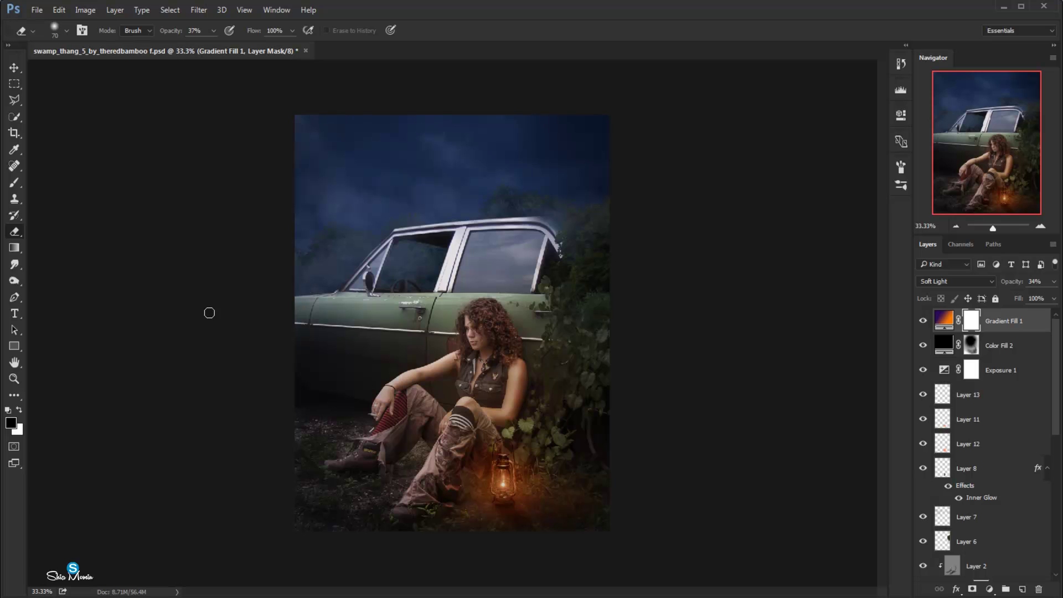
left_click(14, 182)
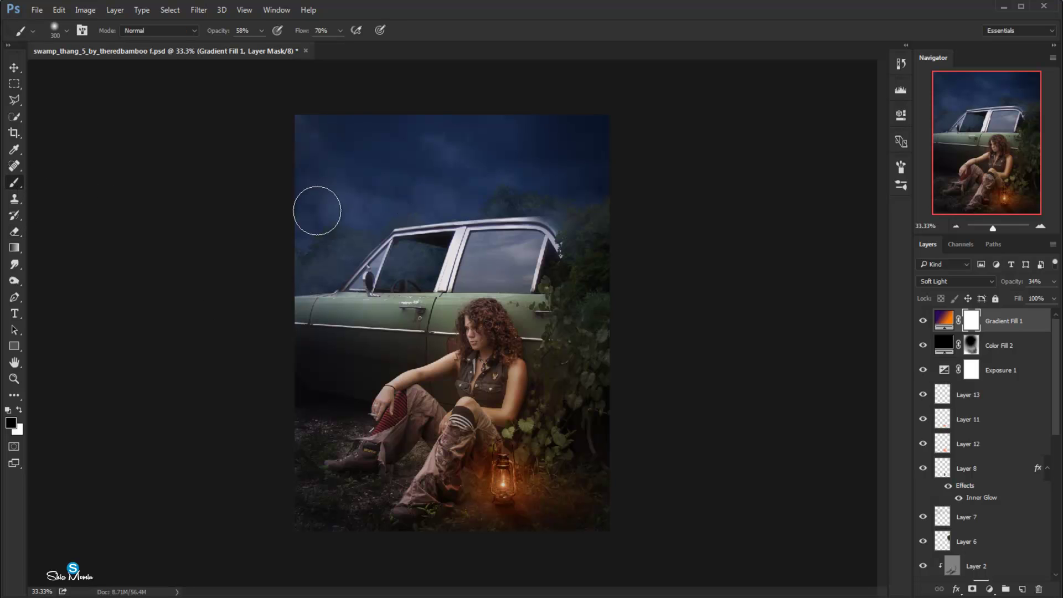
mouse_move(427, 202)
left_mouse_down()
mouse_move(369, 211)
mouse_move(576, 139)
mouse_move(297, 131)
left_mouse_up()
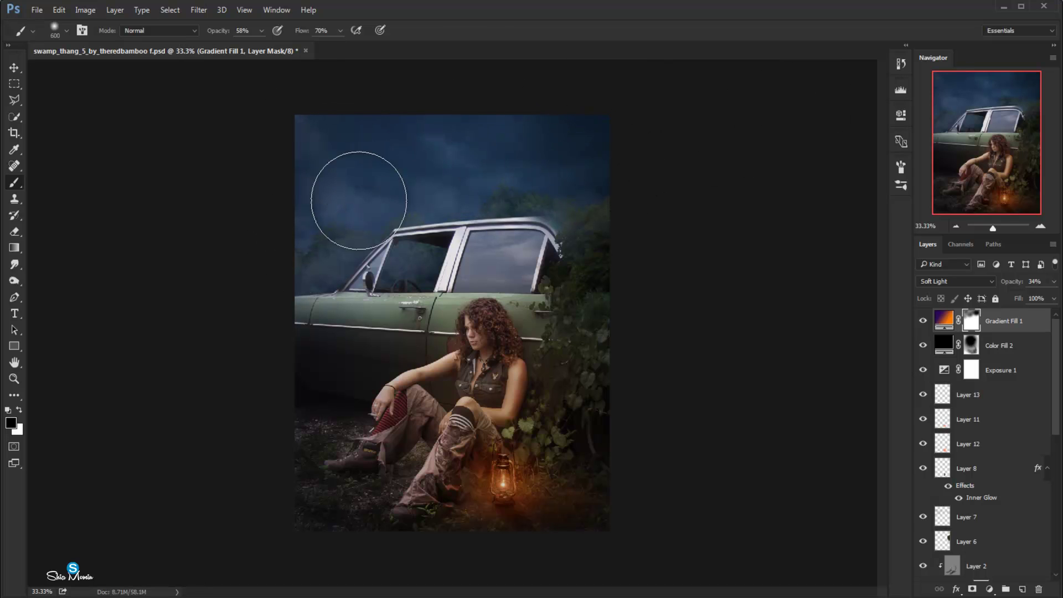
left_click_drag(590, 240, 501, 238)
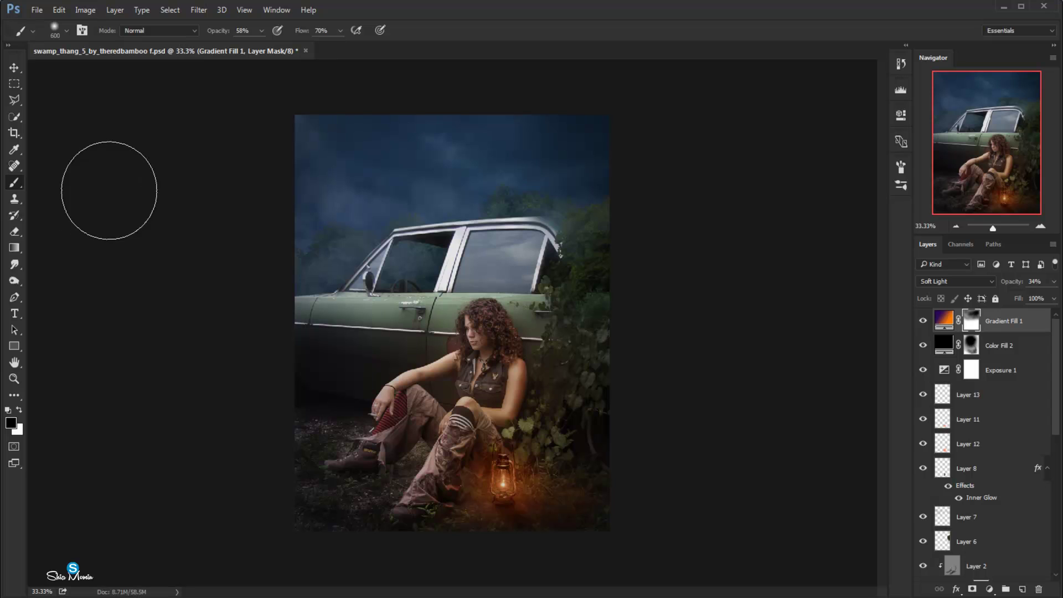
key("v")
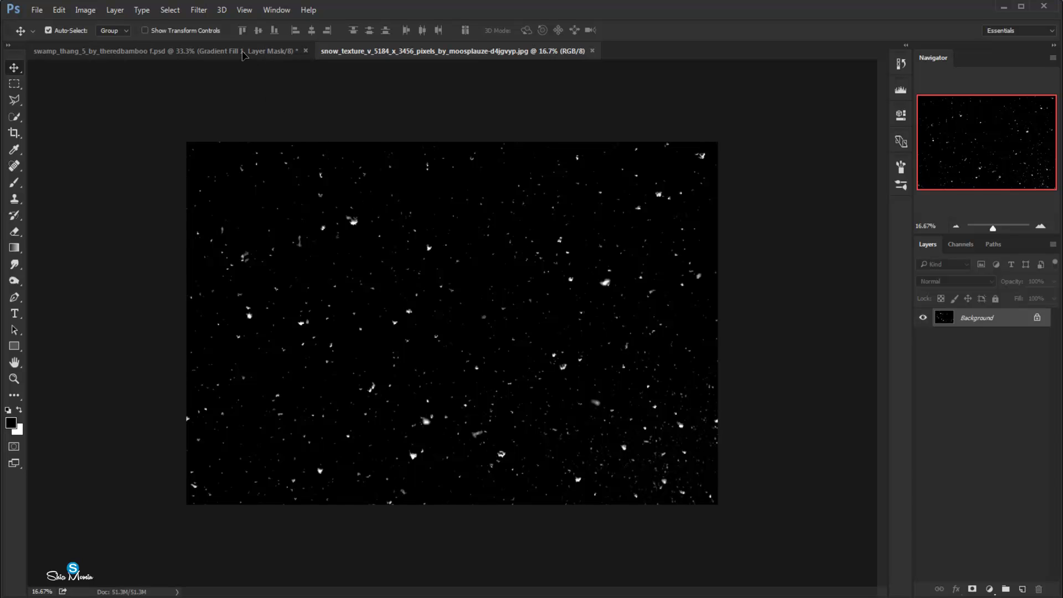
Step: Bring the snow texture in as Layer 16, scaled to about 36% over the sky
left_click_drag(363, 252, 424, 195)
key("ctrl+t")
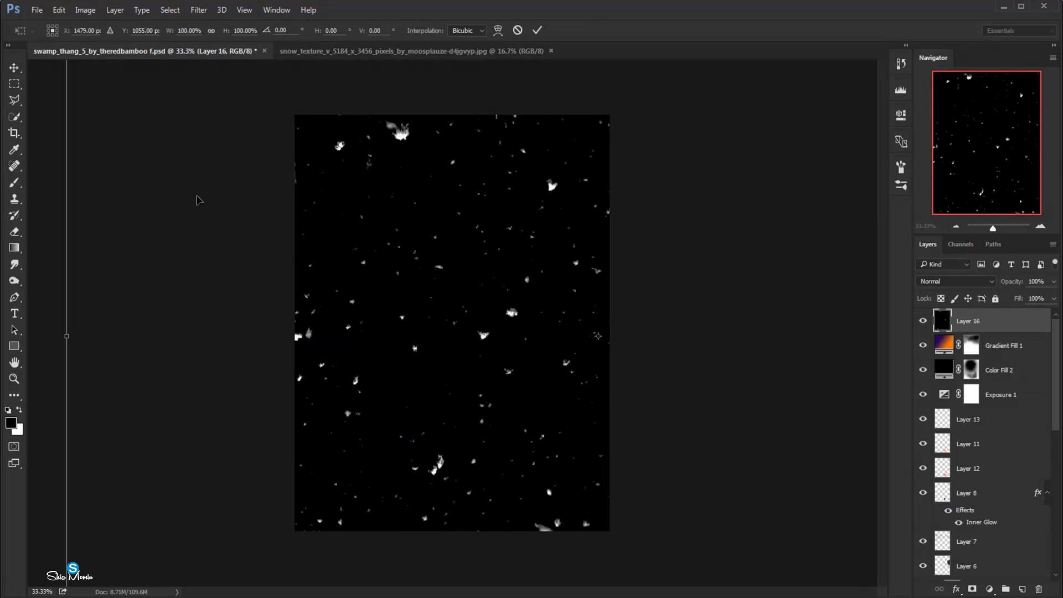
key("ctrl+0")
left_click_drag(215, 108, 354, 188)
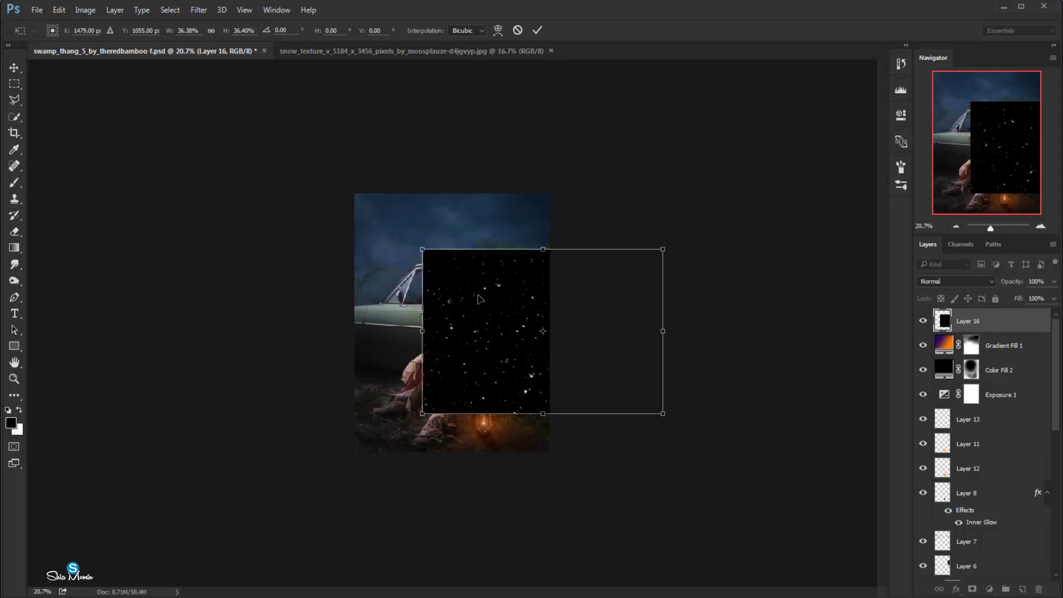
left_click_drag(579, 474, 576, 352)
left_click_drag(560, 342, 556, 335)
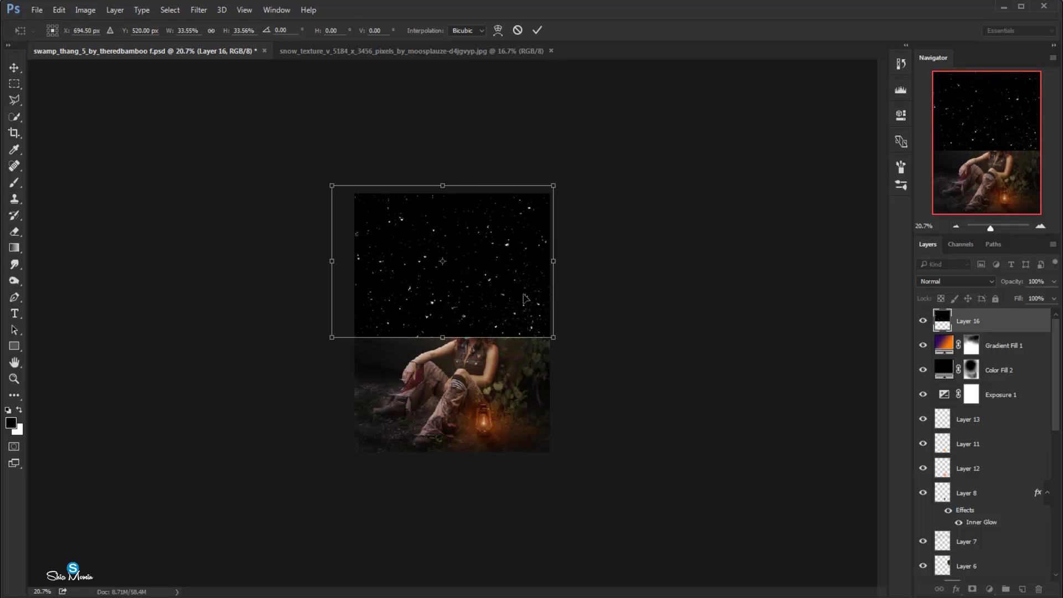
left_click_drag(523, 291, 531, 291)
key("Return")
Step: Set Layer 16's blend mode to Screen
scroll(528, 291, "up", 2)
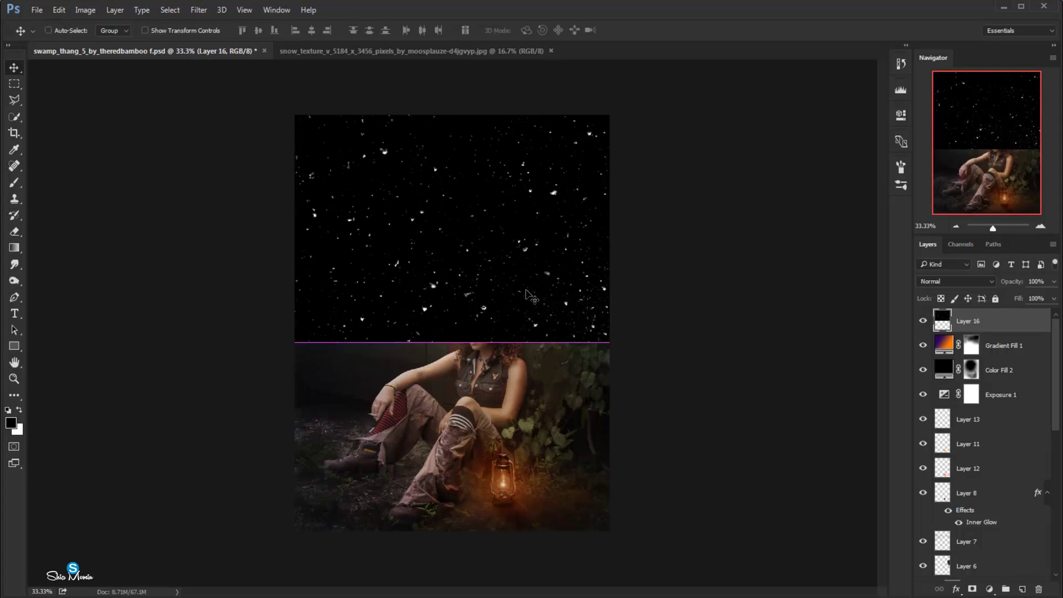
scroll(529, 295, "up", 1)
left_click(942, 281)
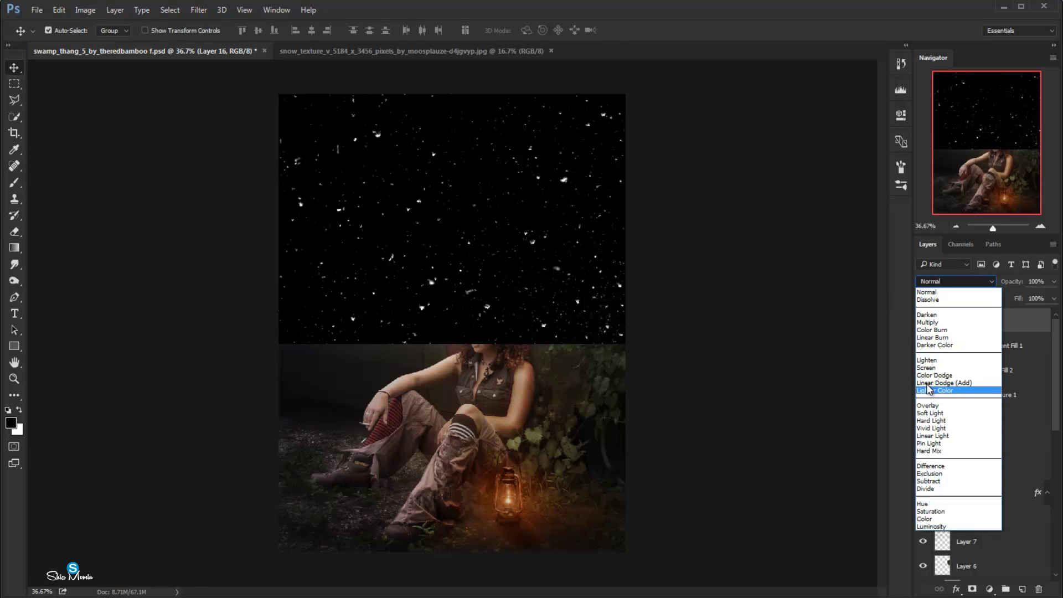
left_click(952, 389)
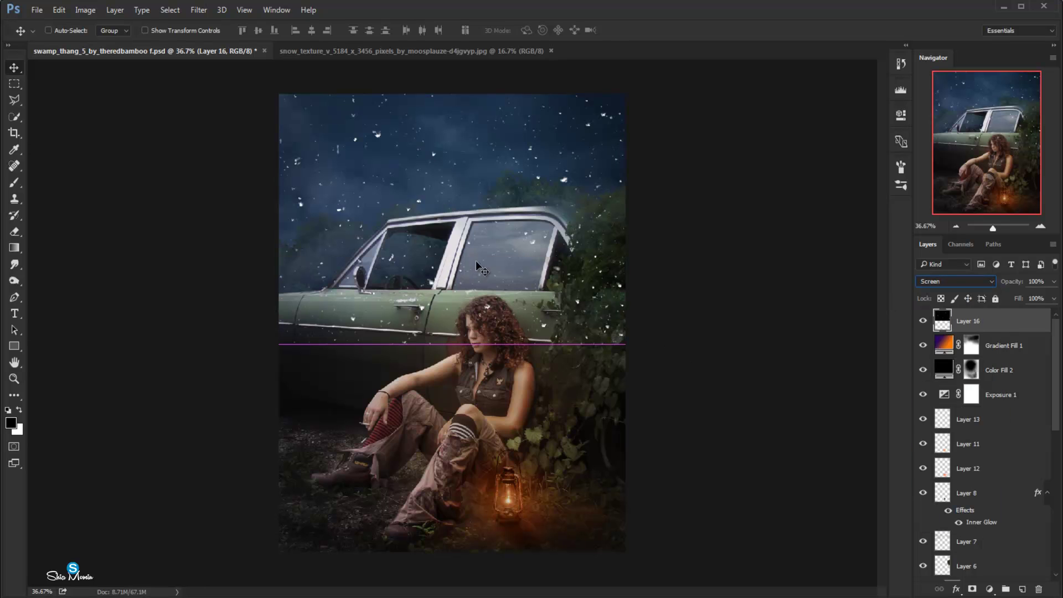
Step: Rescale the star layer over the upper-left sky down to the car roof, then duplicate it
key("ctrl+t")
mouse_move(648, 78)
left_mouse_down()
mouse_move(530, 155)
mouse_move(435, 133)
left_mouse_up()
left_click_drag(361, 226, 361, 236)
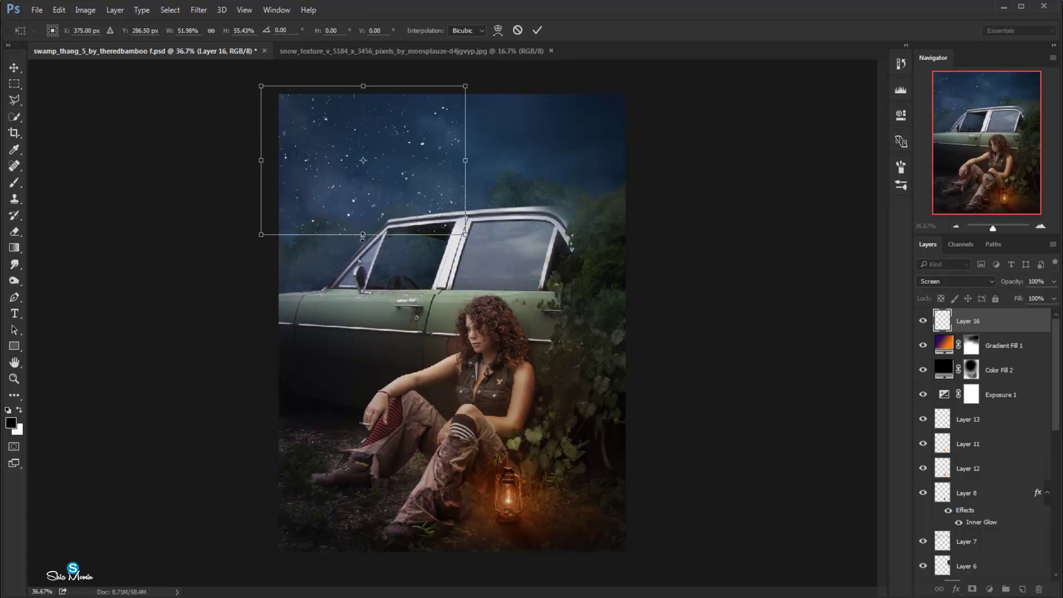
key("Return")
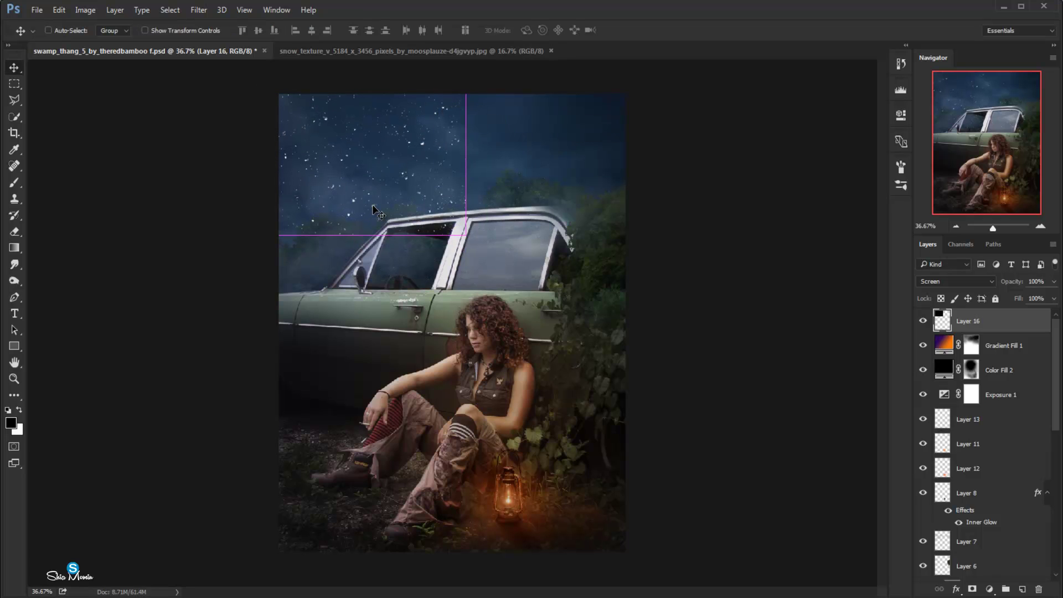
key("ctrl+j")
Step: Move the star copy to the right side of the sky and merge it into the star layer
key("ctrl+t")
left_click_drag(388, 203, 536, 200)
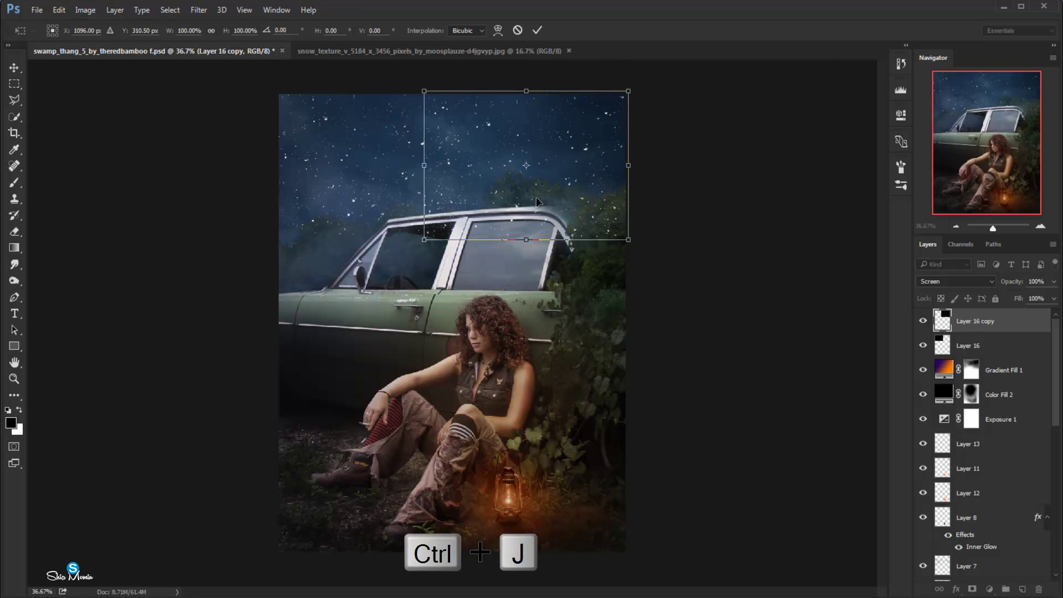
left_click(537, 30)
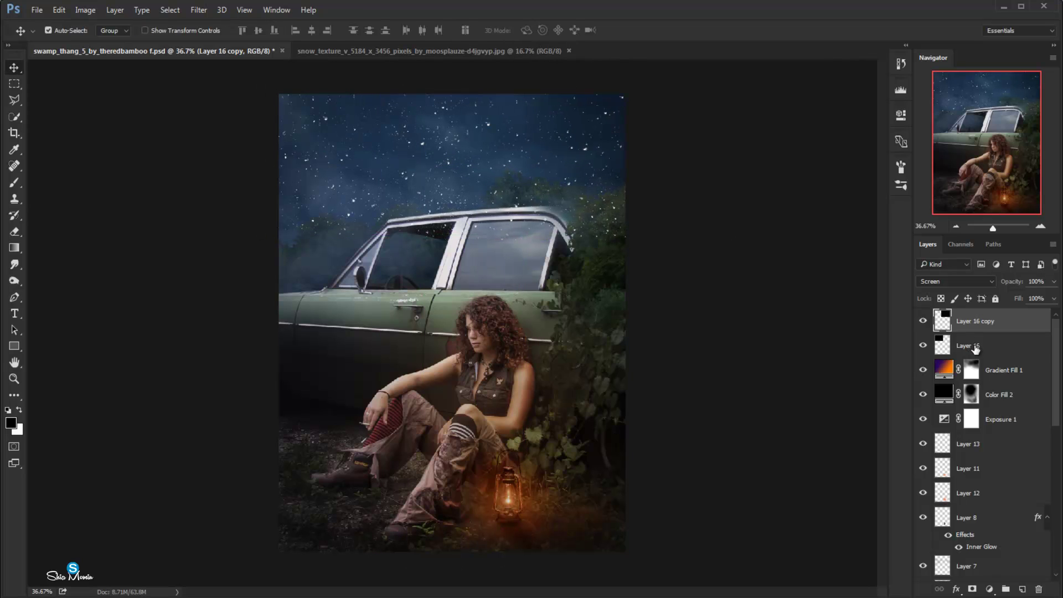
key("ctrl+e")
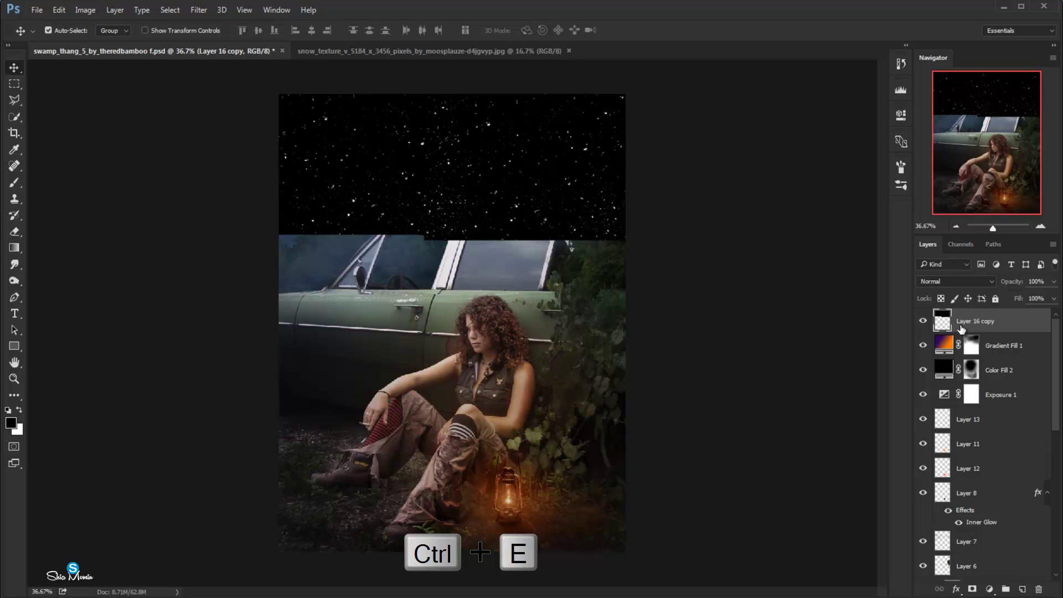
Step: Blend the stars in Screen, erase stray flecks off the car, and fade them to 33%
left_click(942, 281)
left_click(934, 376)
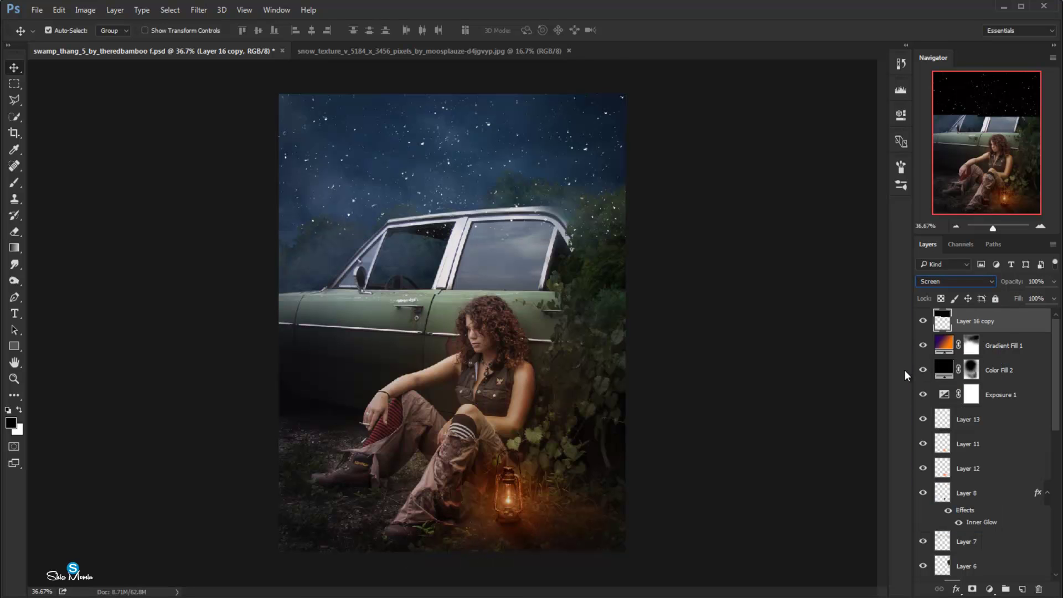
left_click(16, 232)
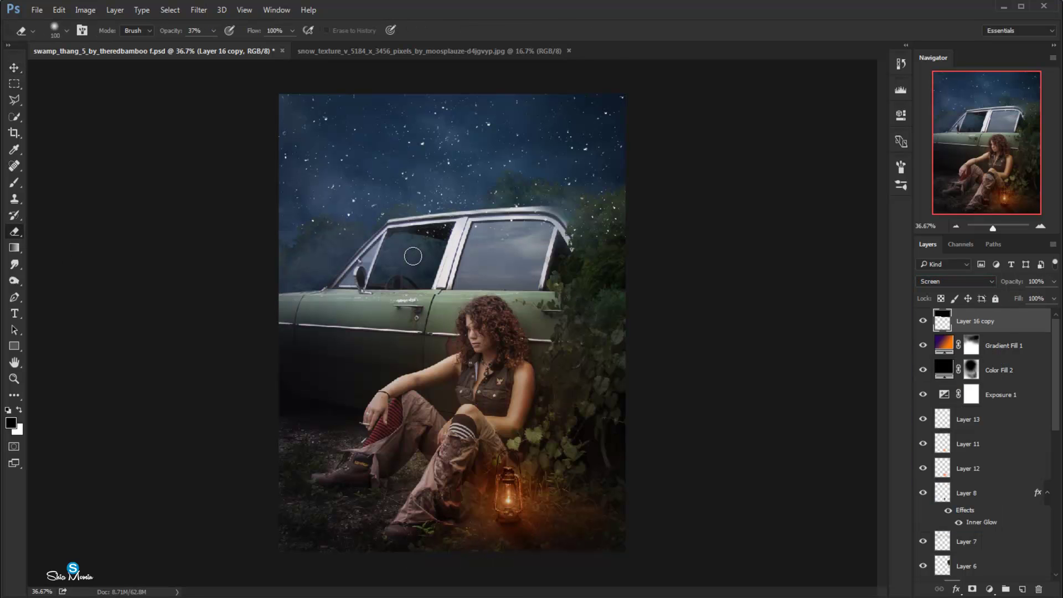
key("bracketright")
key("bracketright")
key("bracketright")
key("bracketright")
key("bracketright")
key("v")
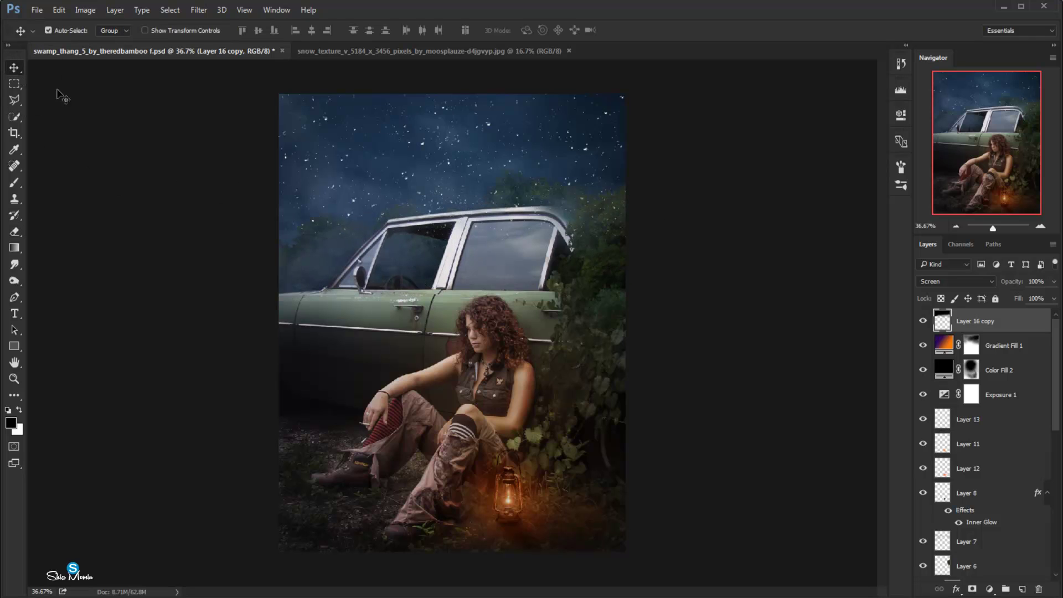
left_click(1054, 282)
left_click(726, 309)
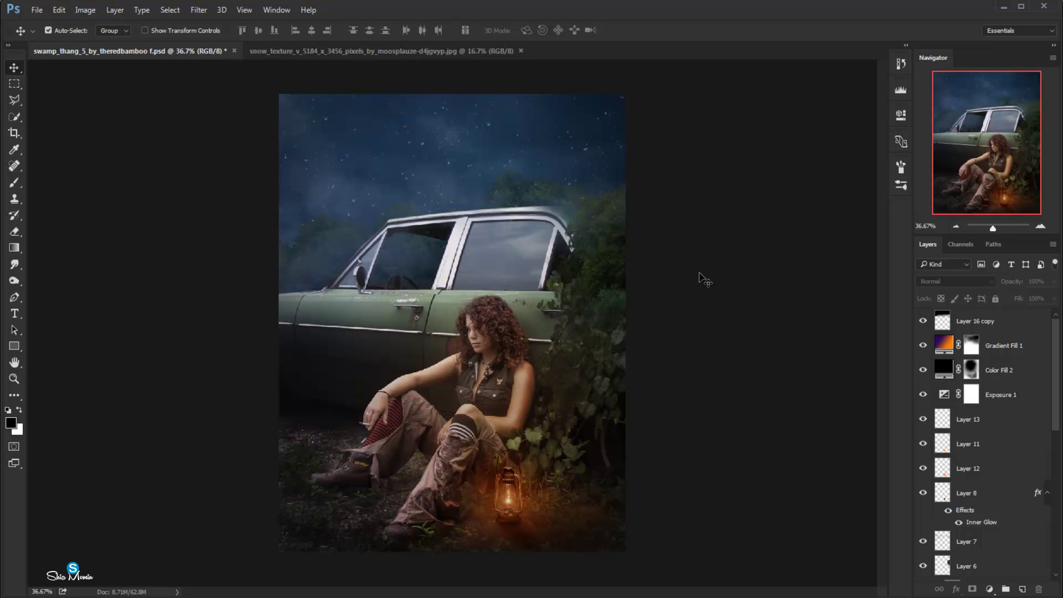
Step: Give Layer 1 a Color Balance highlights shift of +18 toward Red
scroll(703, 278, "down", 2)
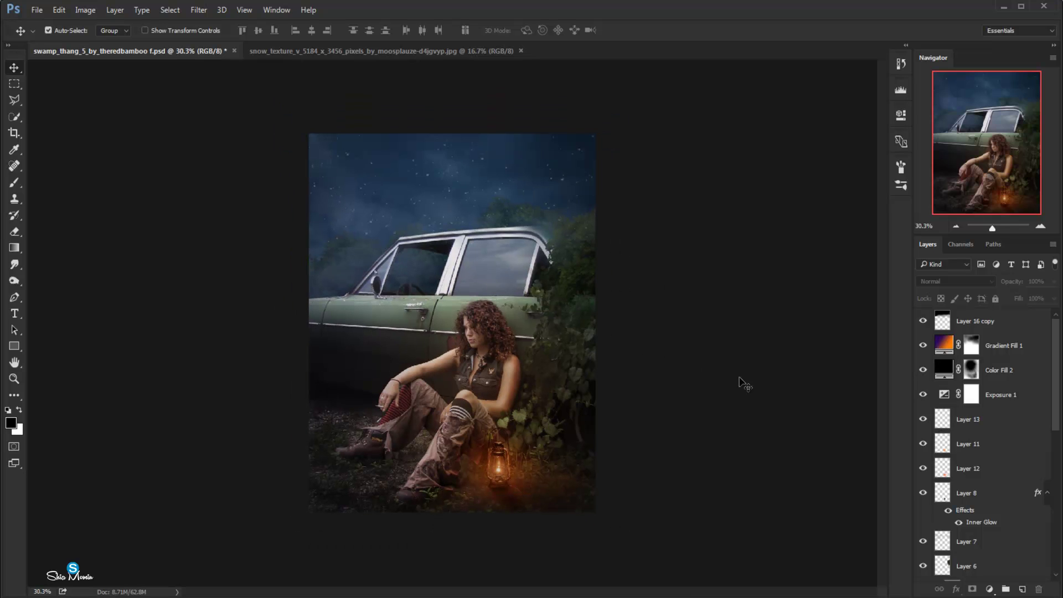
scroll(1045, 402, "down", 3)
scroll(1045, 402, "down", 3)
scroll(1045, 403, "down", 3)
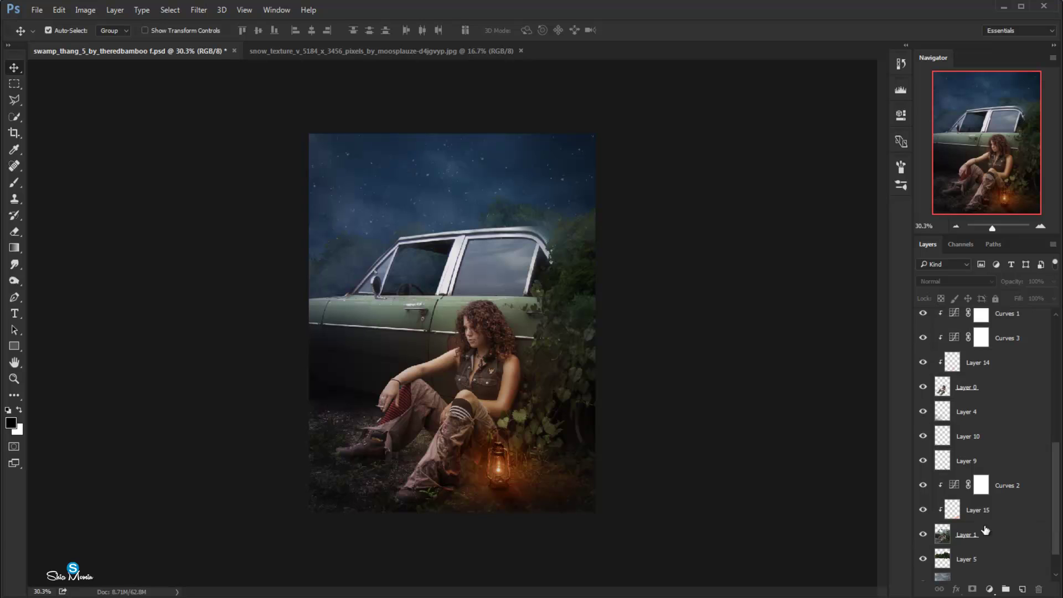
left_click(974, 534)
key("ctrl+b")
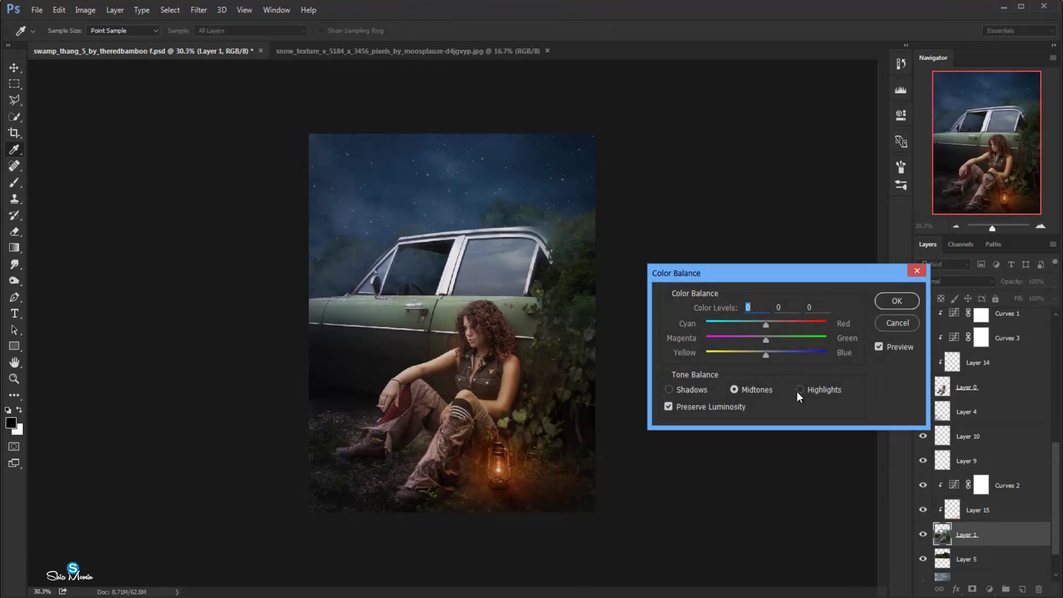
left_click(800, 390)
left_click_drag(771, 326, 797, 326)
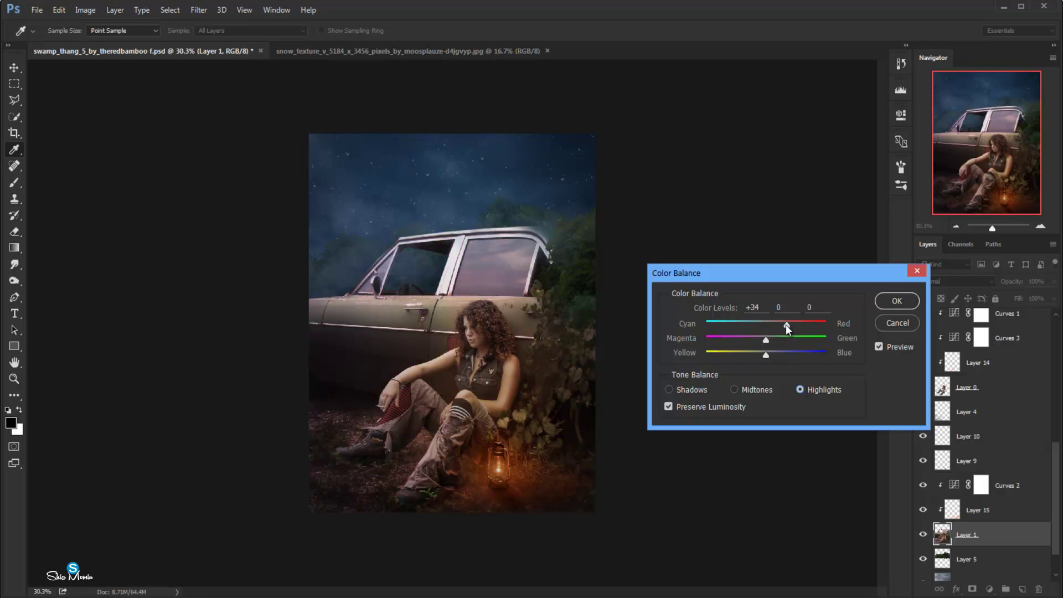
left_click(778, 327)
left_click(895, 300)
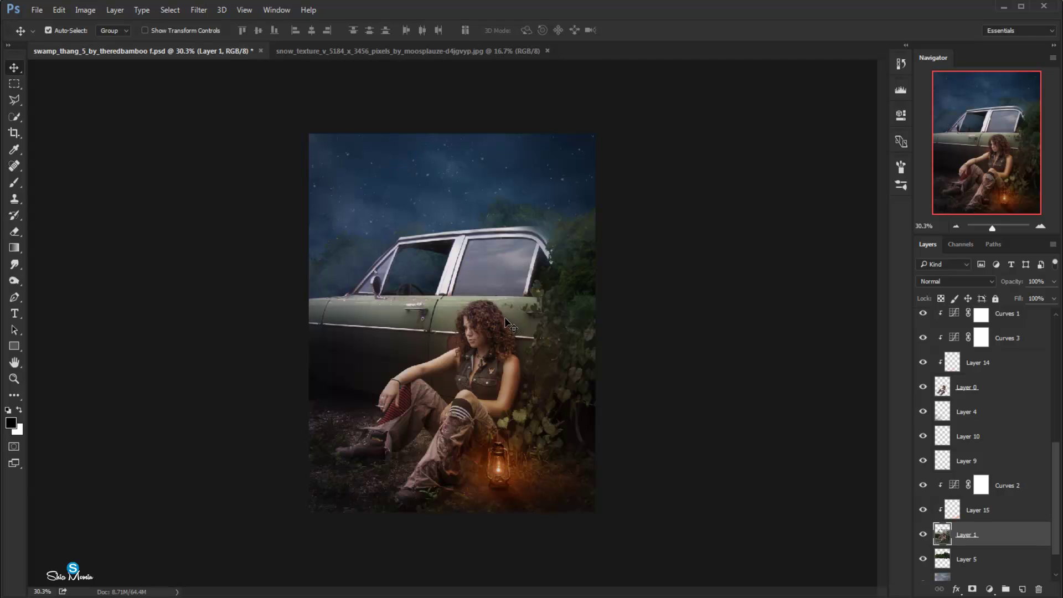
scroll(509, 324, "up", 2)
scroll(508, 324, "down", 1)
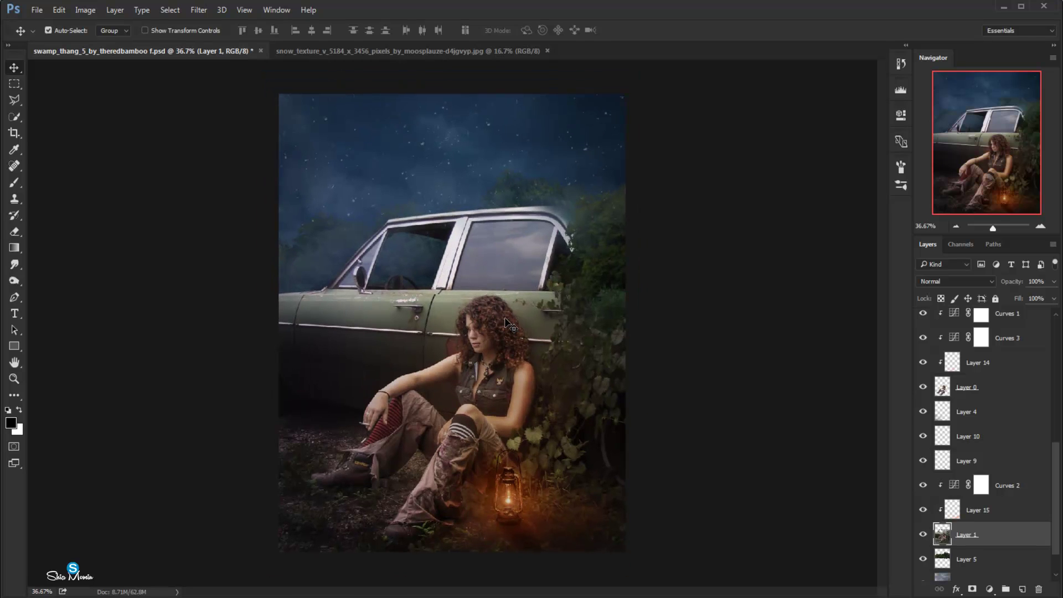
scroll(509, 323, "down", 1)
Step: Stamp all visible layers into a merged layer, duplicate it, and set the copy to Linear Light
left_click_drag(1056, 468, 1055, 340)
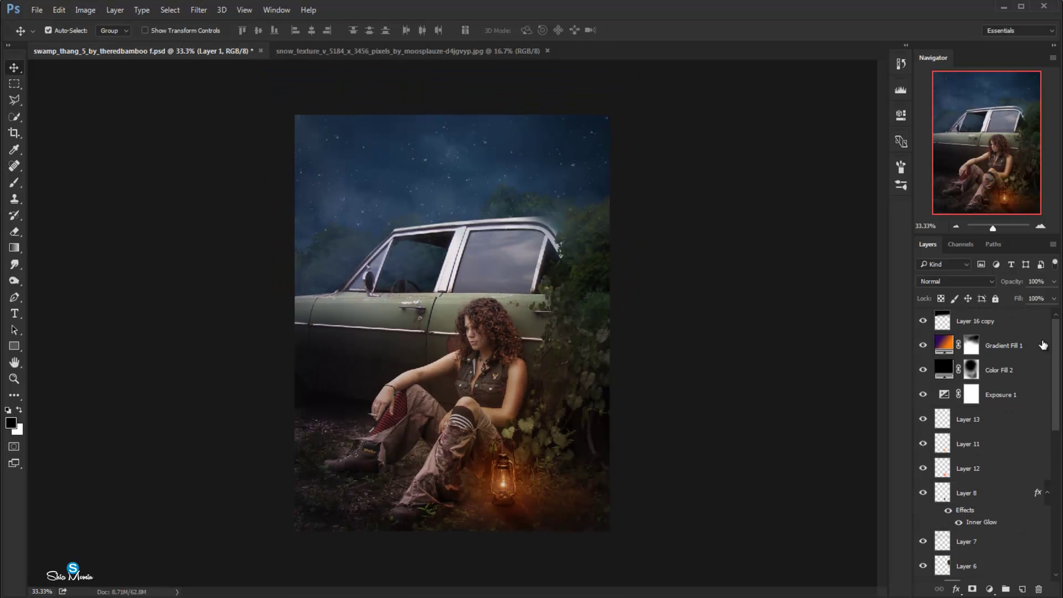
left_click(997, 331)
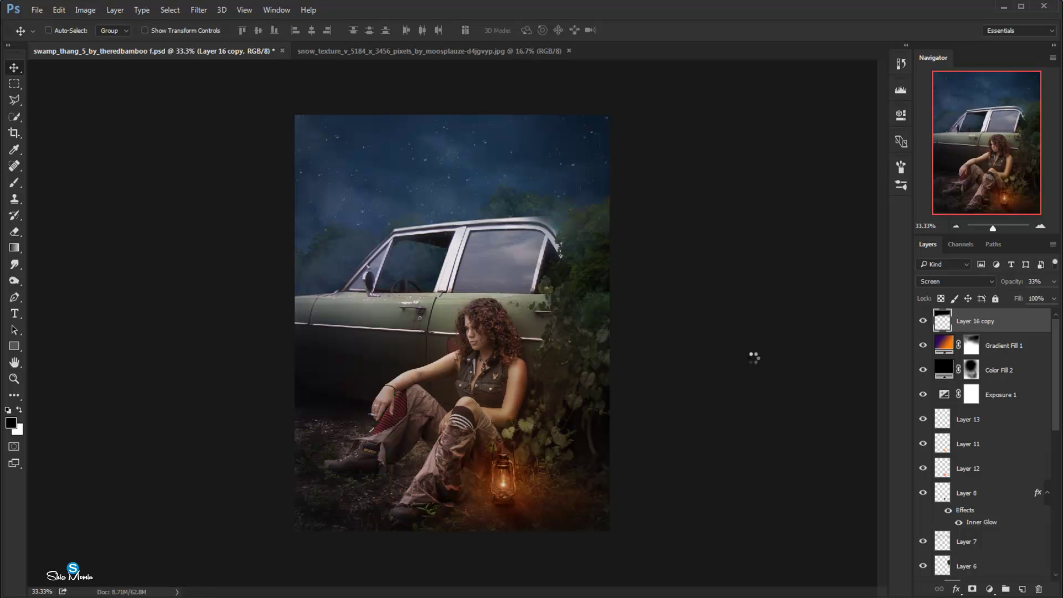
key("ctrl+shift+alt+e")
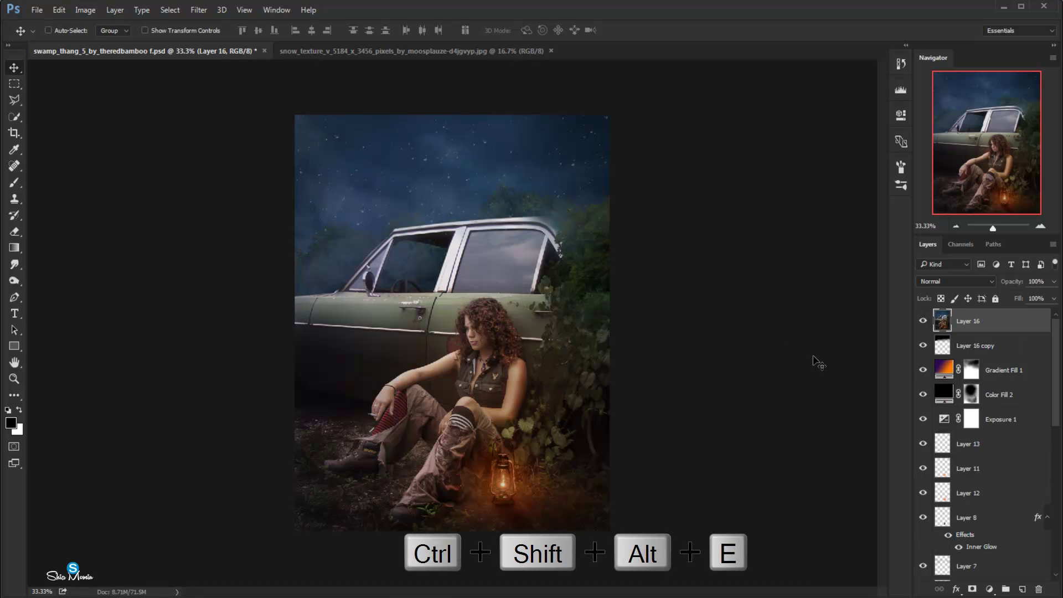
key("ctrl+j")
left_click(939, 281)
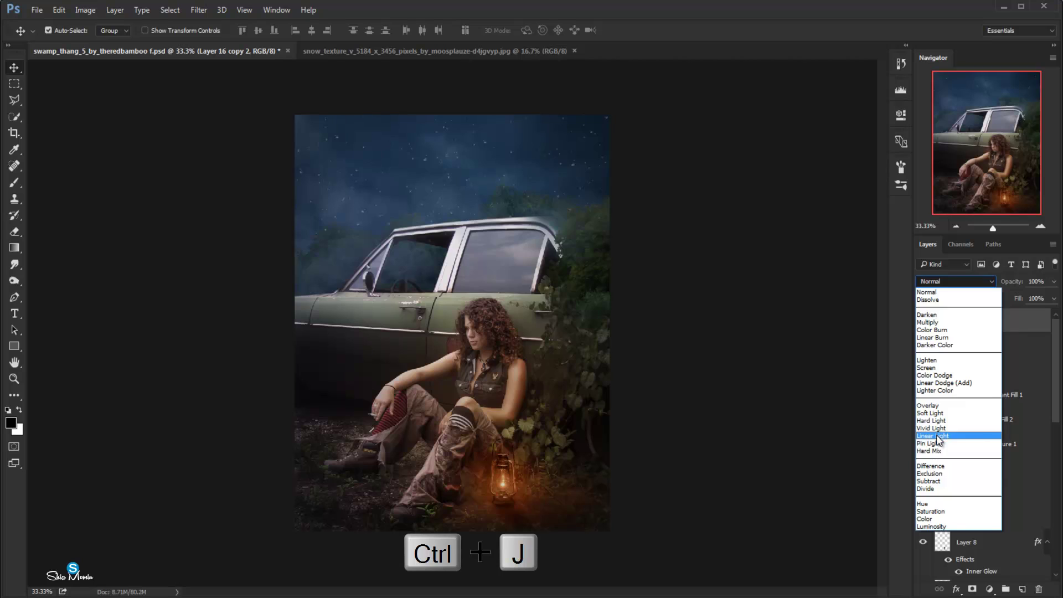
left_click(936, 437)
Step: Apply a very small-radius High Pass filter to the Linear Light copy
left_click(199, 10)
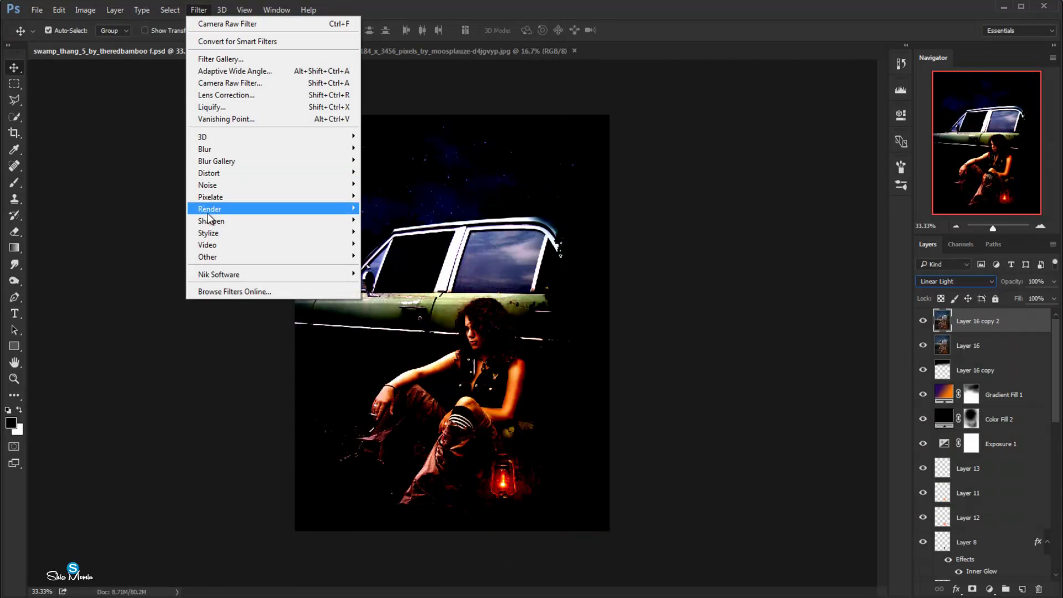
mouse_move(208, 257)
left_click(382, 268)
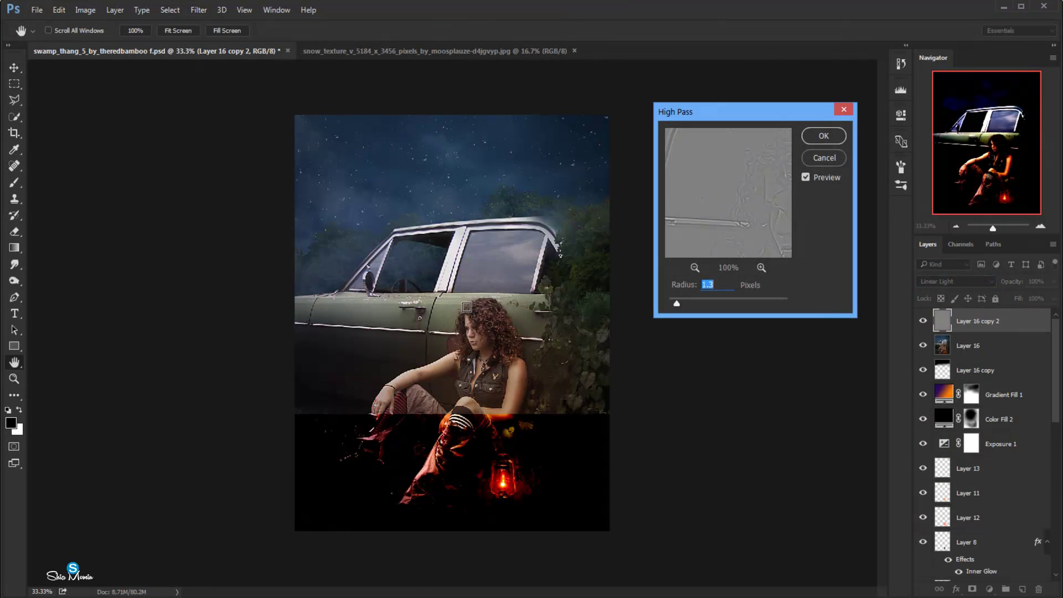
left_click(481, 314, "ctrl")
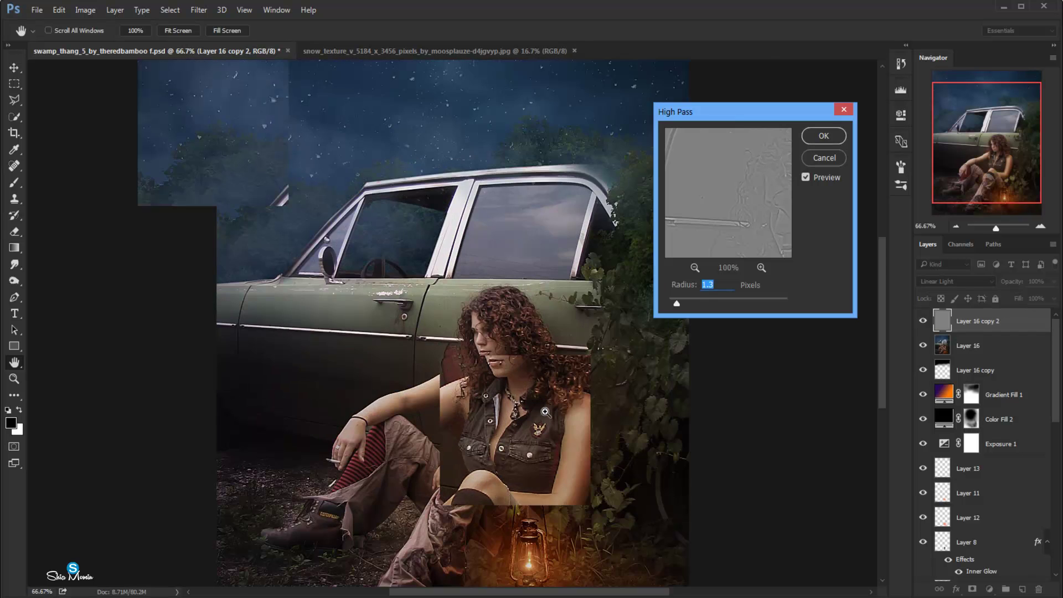
left_click_drag(550, 424, 468, 351)
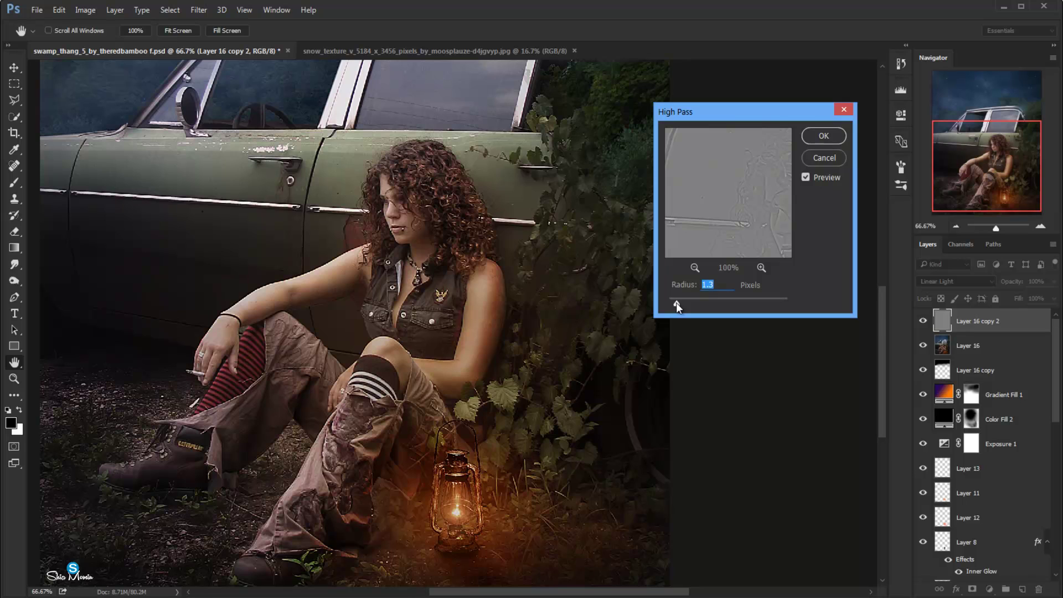
key("Down")
left_click_drag(675, 302, 664, 302)
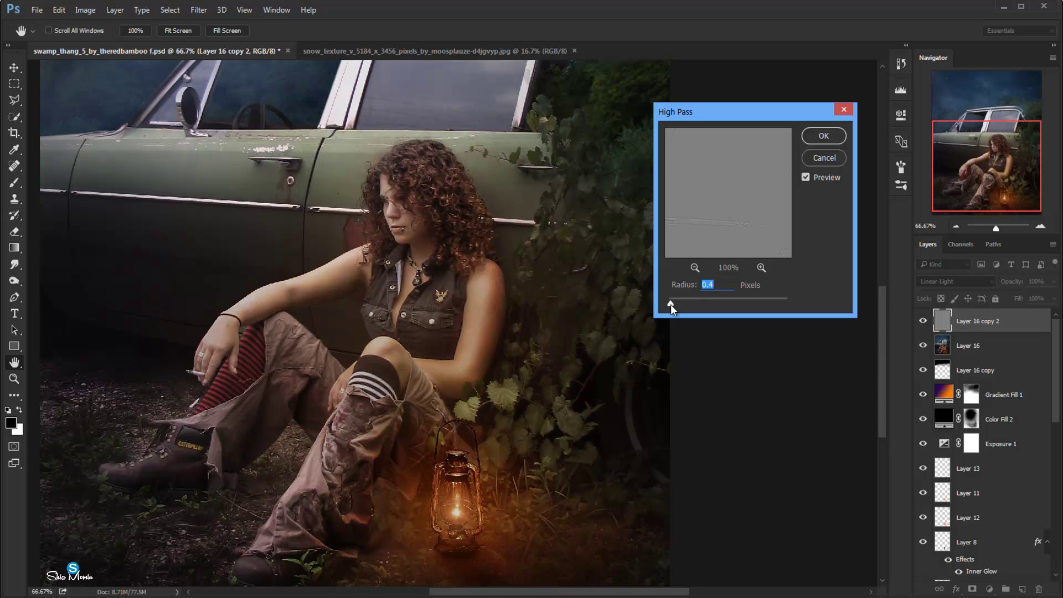
left_click(811, 135)
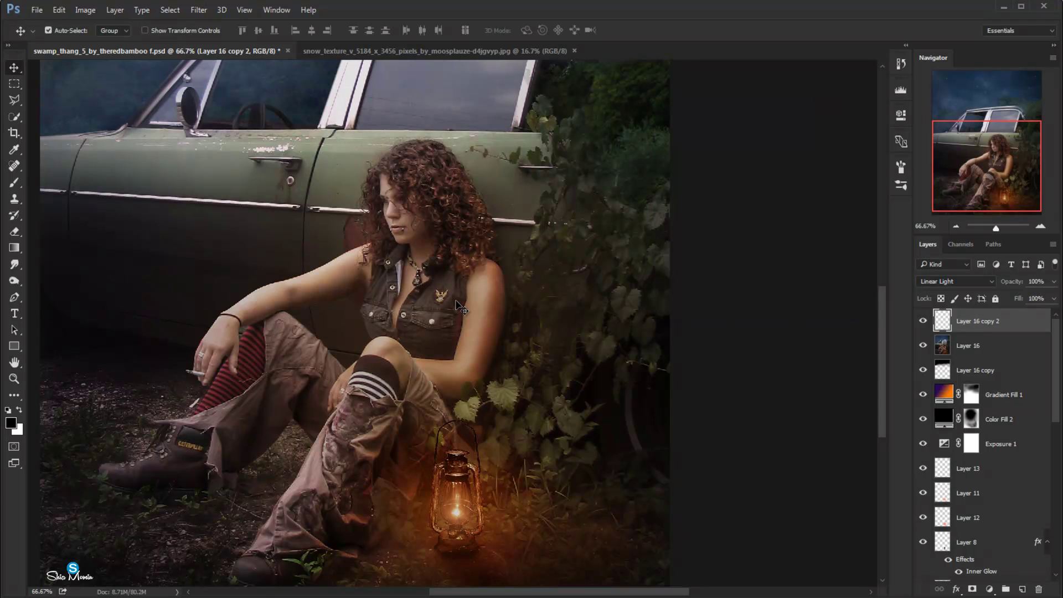
key("ctrl+0")
key("v")
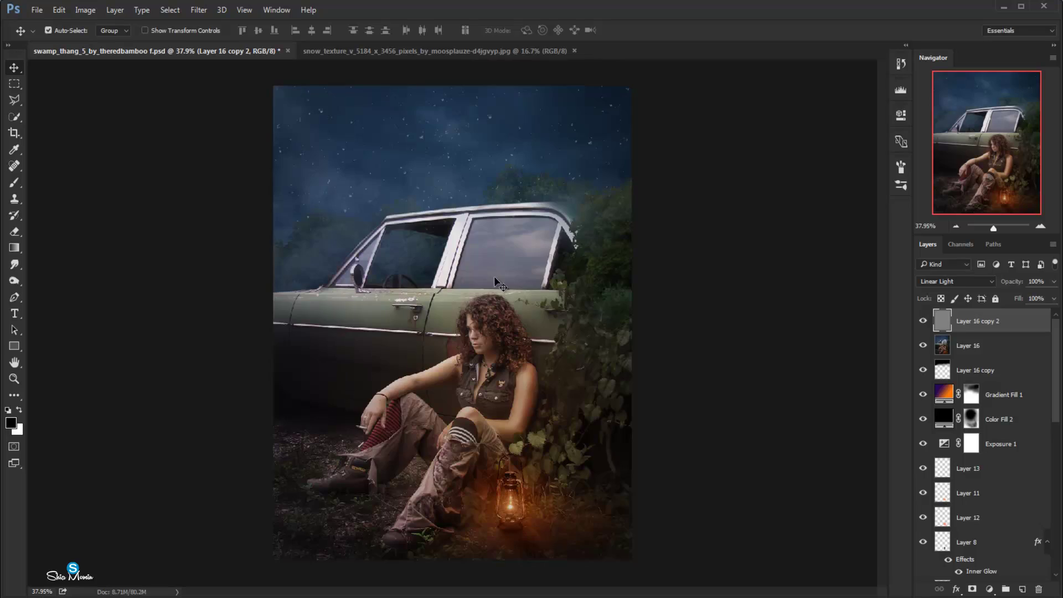